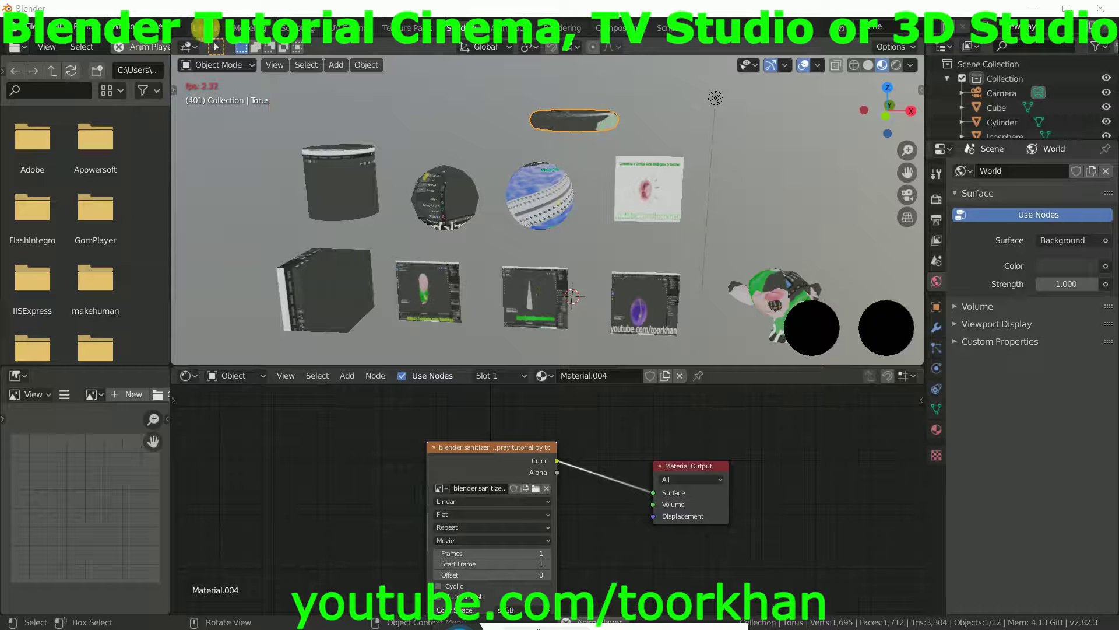
# - Examine the finished scene of video-textured objects from several angles in the Layout workspace with the viewport overlays hidden
pyautogui.click(207, 28)
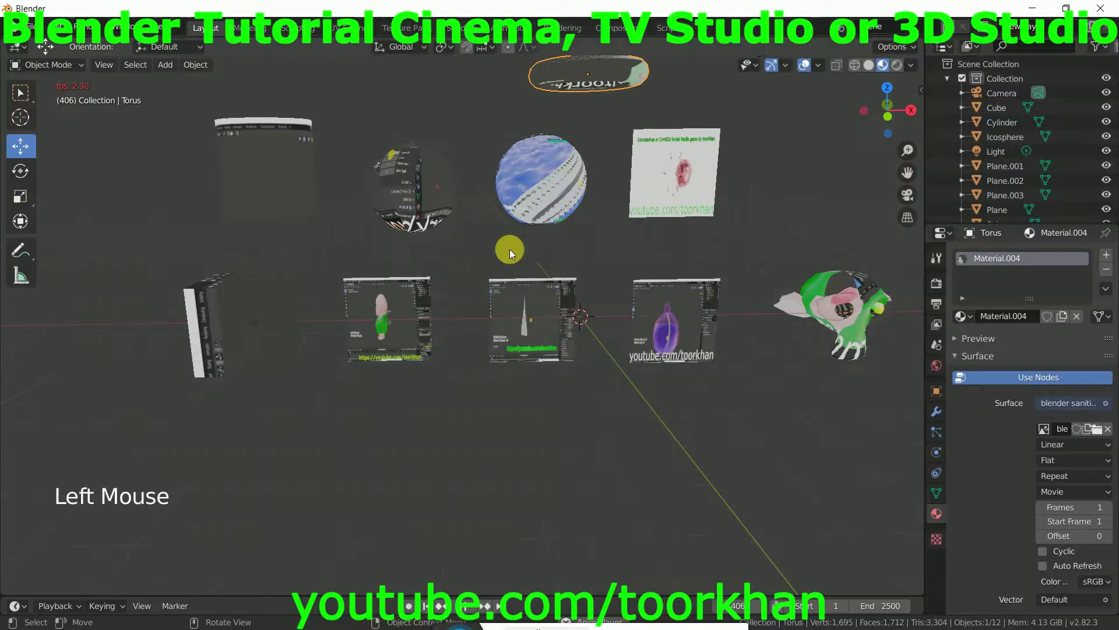
pyautogui.keyDown('shift'); pyautogui.moveTo(485, 320); pyautogui.dragTo(487, 327, button='middle'); pyautogui.keyUp('shift')
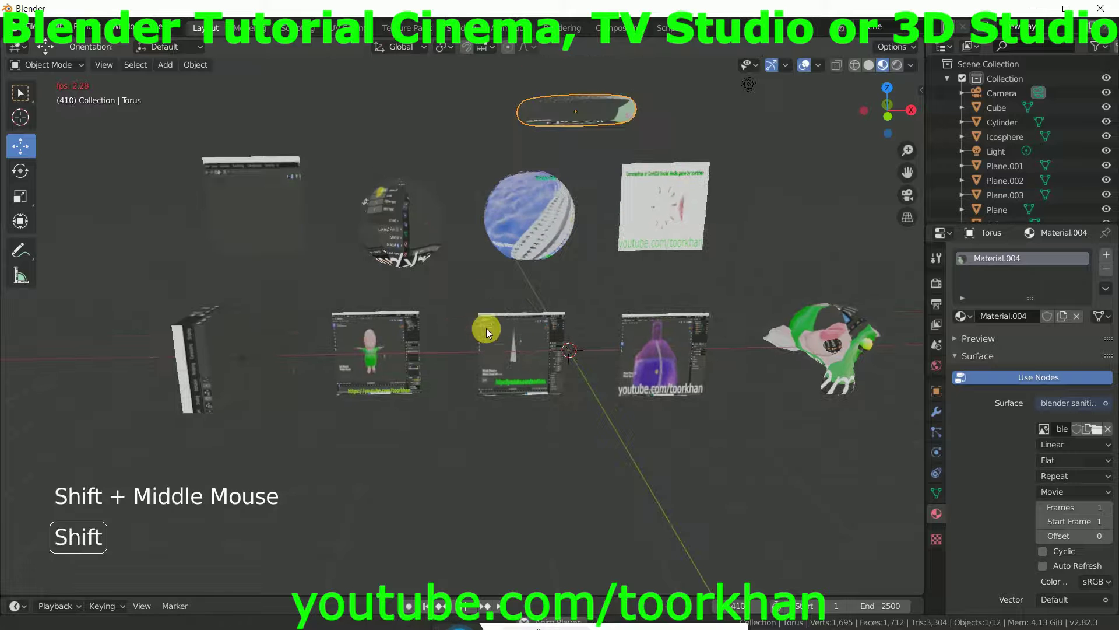
pyautogui.click(804, 65)
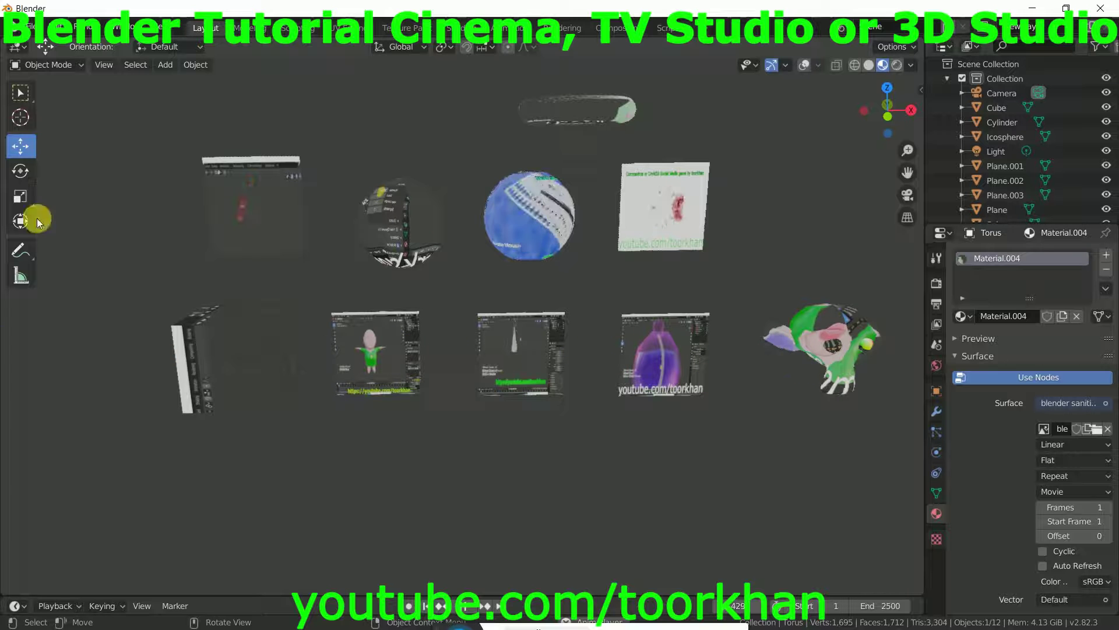
pyautogui.moveTo(523, 244); pyautogui.dragTo(575, 298, button='middle')
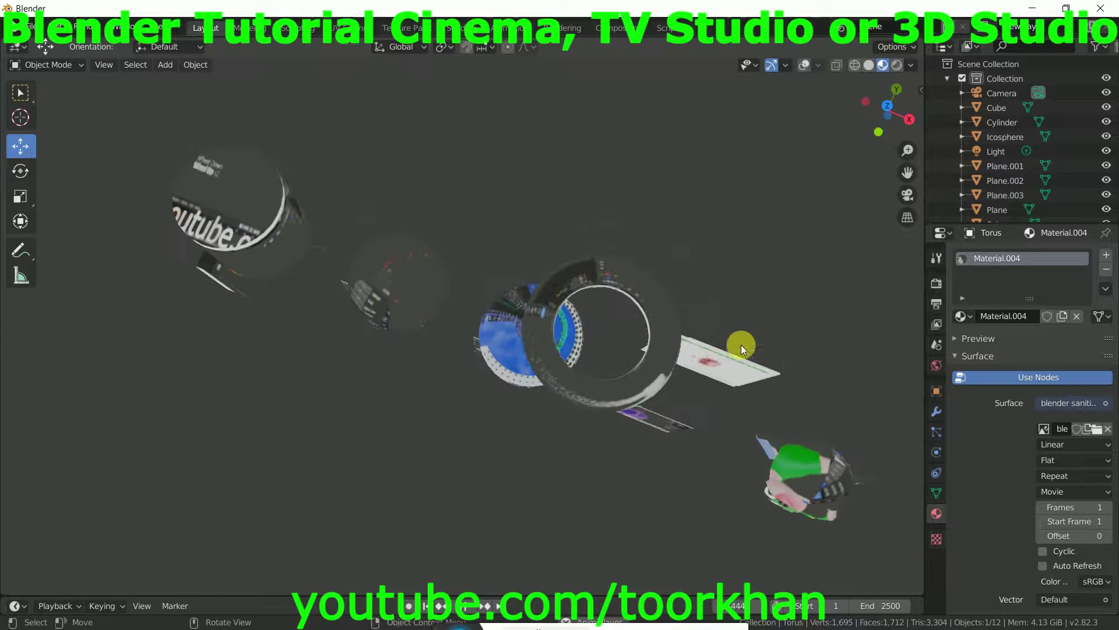
pyautogui.moveTo(690, 364); pyautogui.dragTo(878, 260, button='middle')
pyautogui.moveTo(583, 303)
pyautogui.keyDown('shift'); pyautogui.mouseDown(button='middle')
pyautogui.moveTo(558, 304)
pyautogui.moveTo(603, 302)
pyautogui.mouseUp(button='middle'); pyautogui.keyUp('shift')
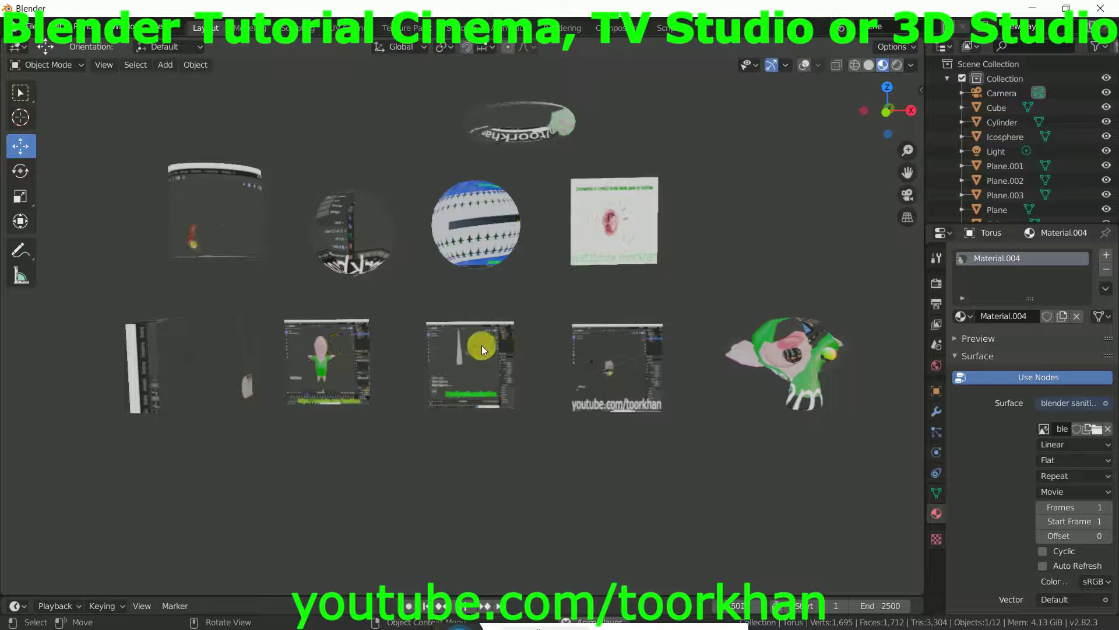
pyautogui.scroll(3, 454, 347)
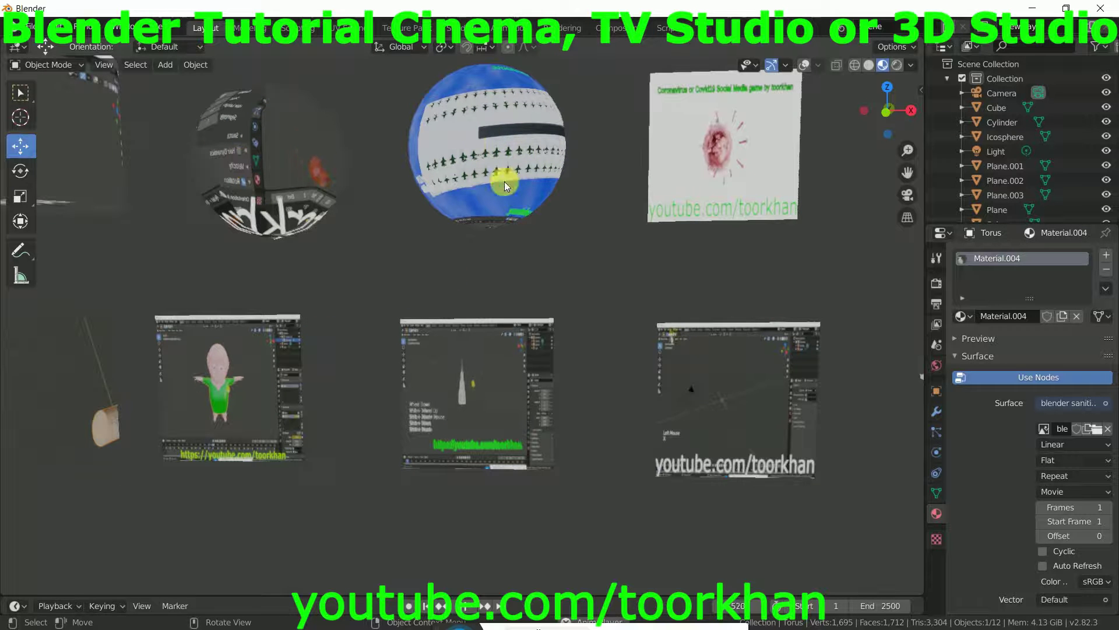
pyautogui.scroll(-2, 506, 180)
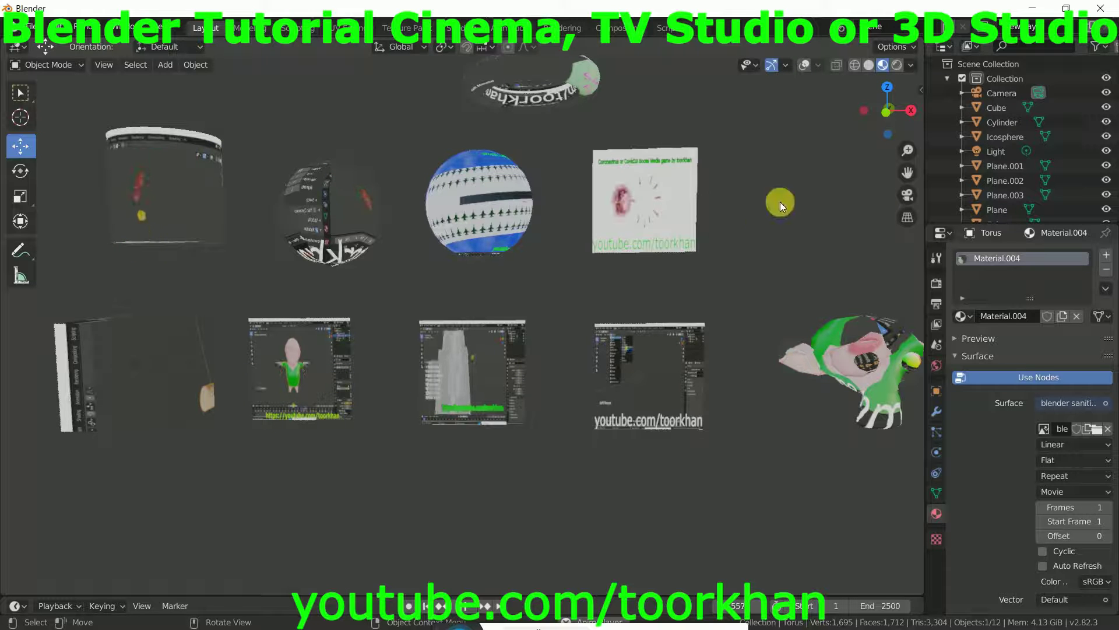
pyautogui.moveTo(733, 288); pyautogui.dragTo(540, 299, button='middle')
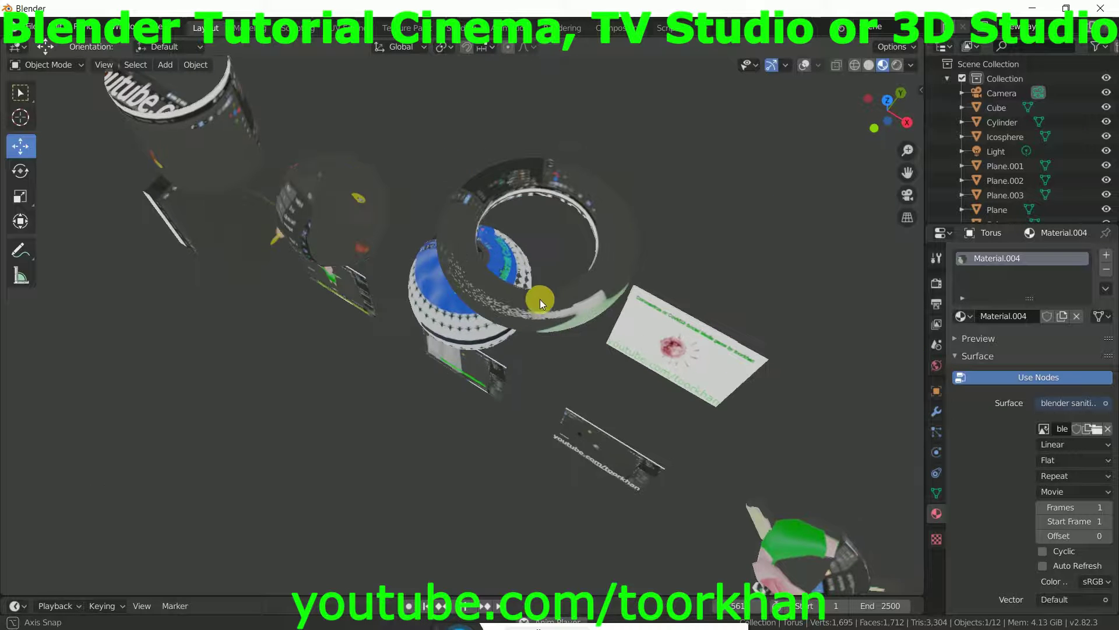
pyautogui.moveTo(635, 350); pyautogui.dragTo(621, 368, button='middle')
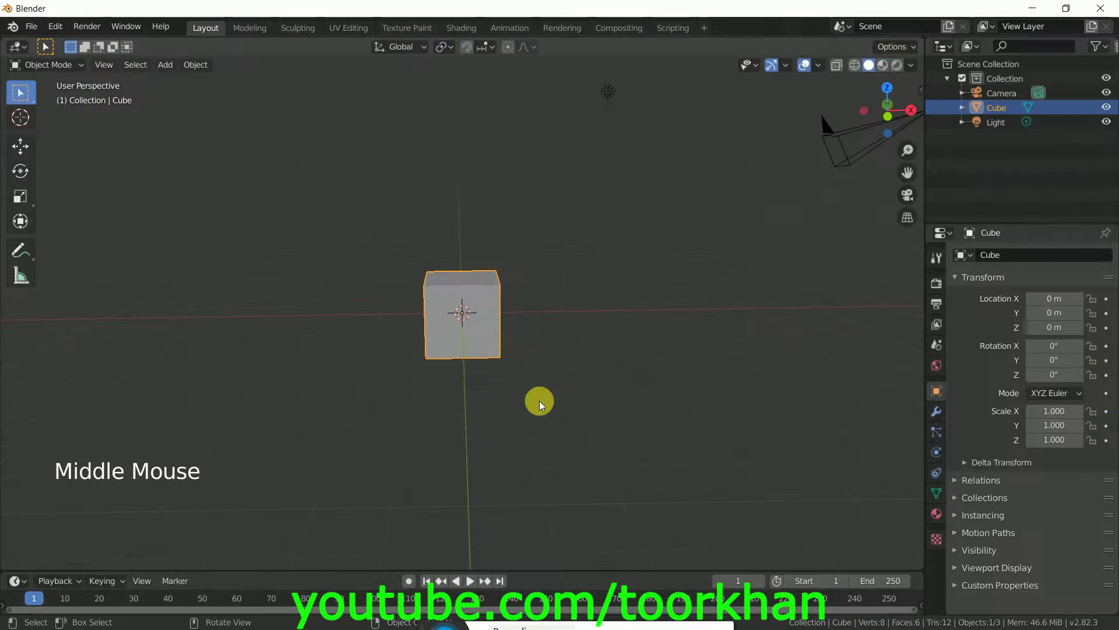
# - Move the default cube along the X axis to about -7.7 m
pyautogui.scroll(5, 534, 376)
pyautogui.scroll(-7, 532, 337)
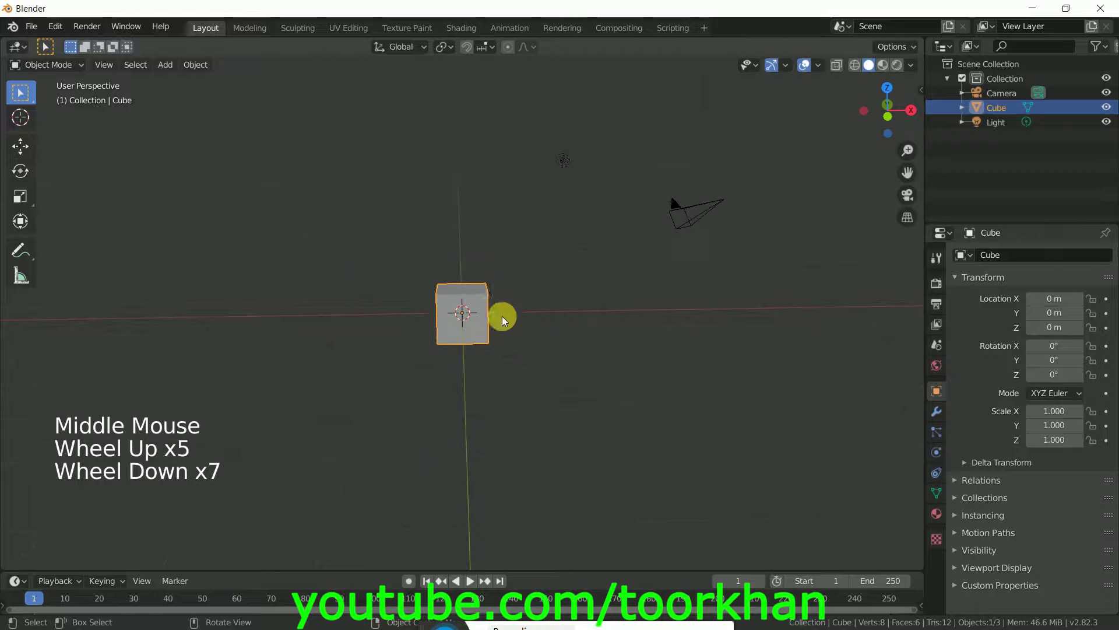
pyautogui.scroll(1, 492, 315)
pyautogui.click(475, 305)
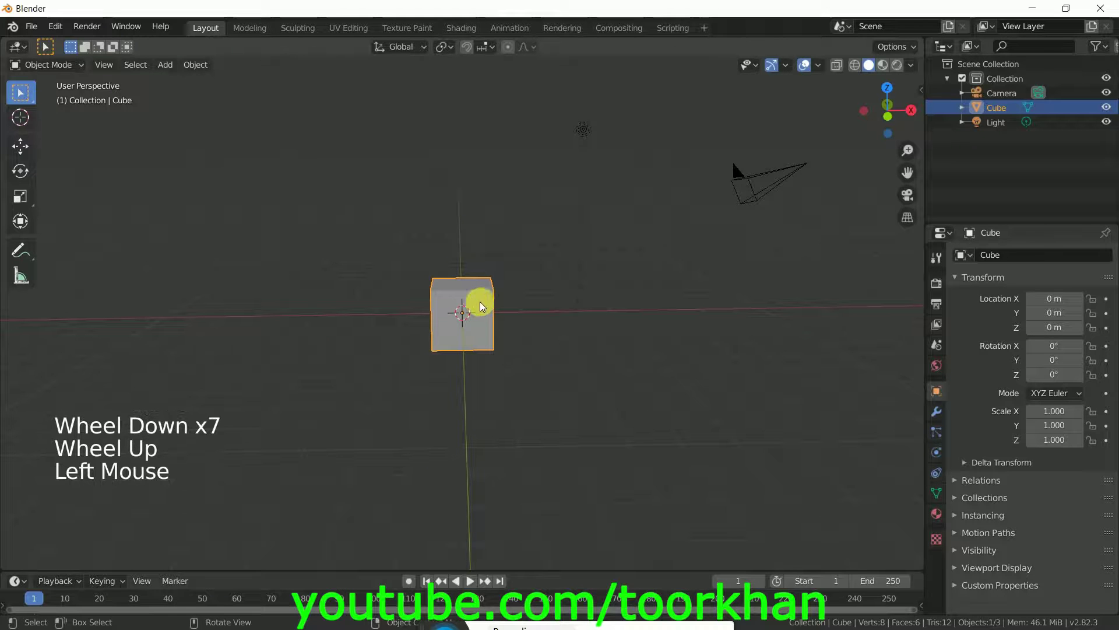
pyautogui.click(21, 146)
pyautogui.moveTo(512, 304); pyautogui.dragTo(301, 306)
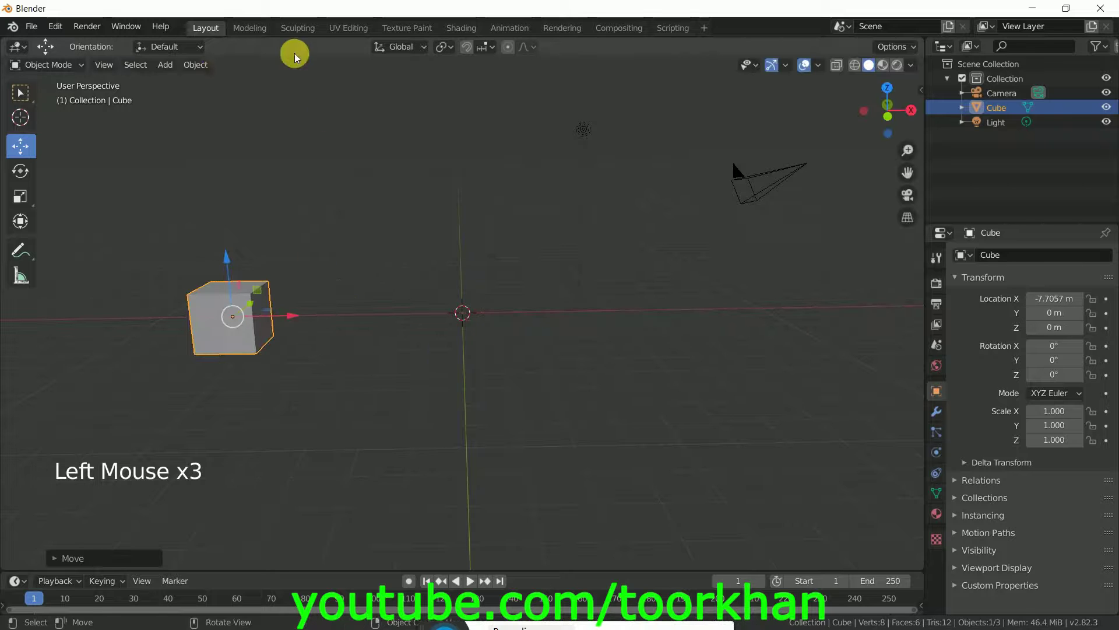
# - Add a plane with its X rotation set to 90°, and move it along X to stand beside the cube
pyautogui.click(165, 64)
pyautogui.moveTo(185, 85)
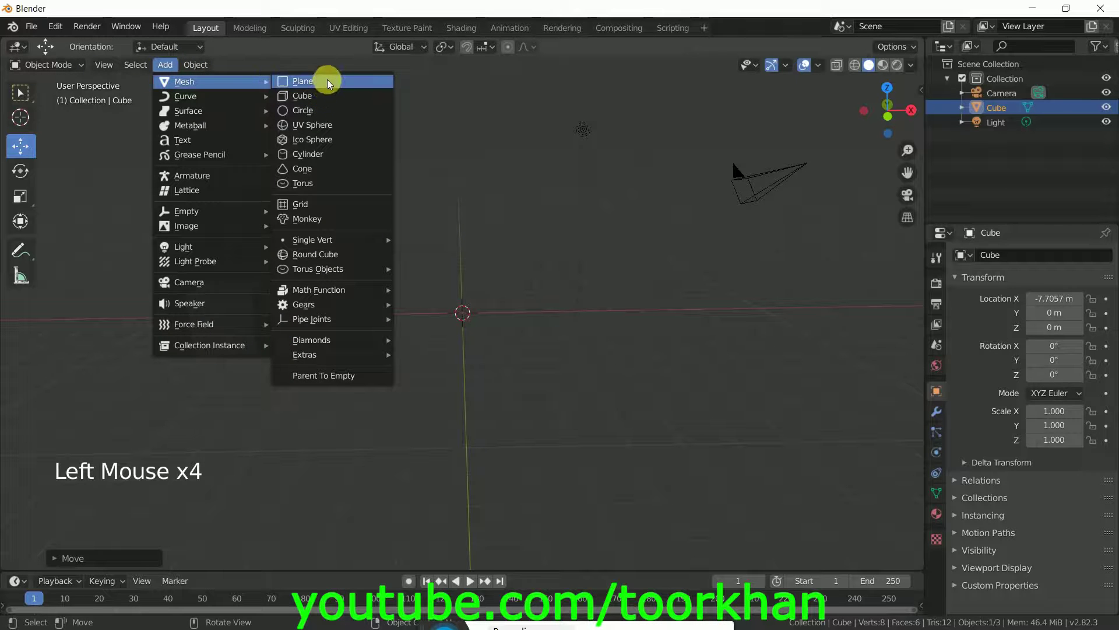
pyautogui.click(324, 82)
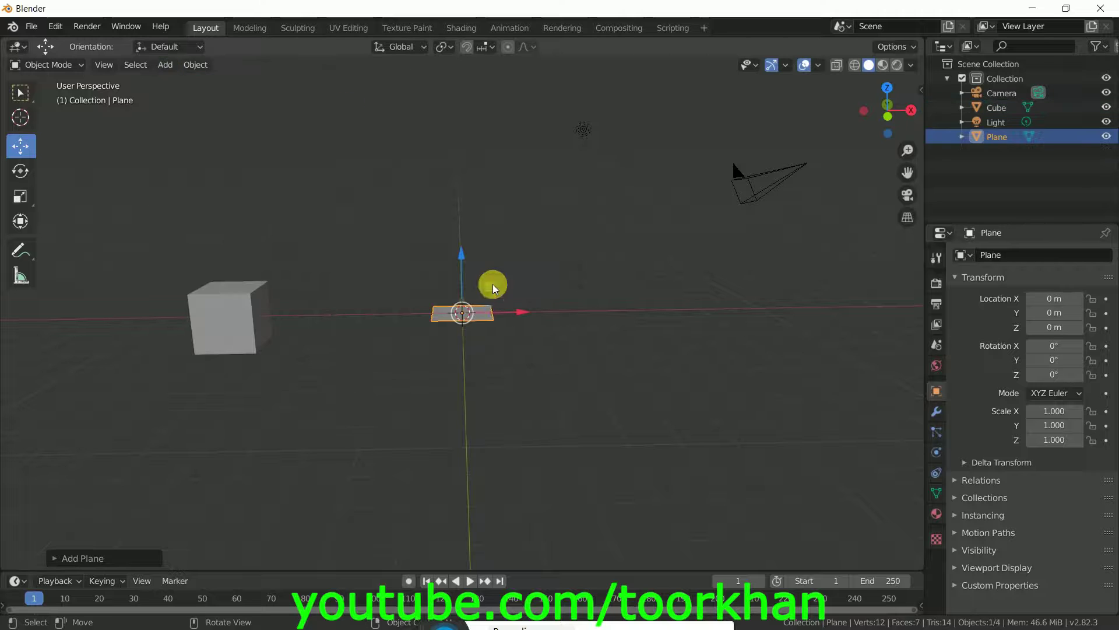
pyautogui.click(117, 558)
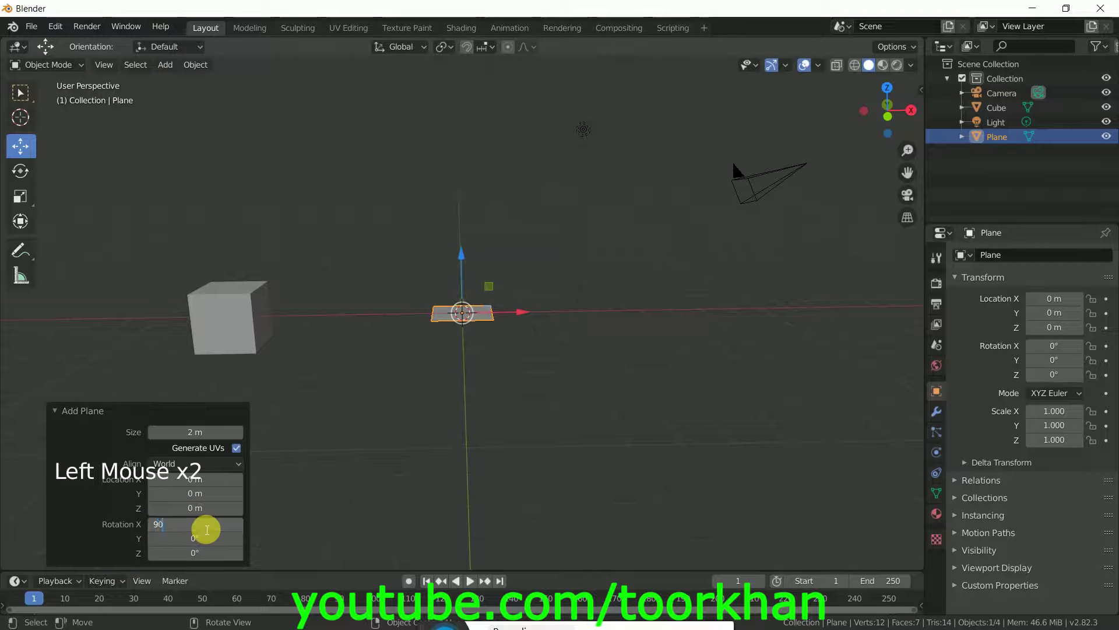
pyautogui.press('Return')
pyautogui.moveTo(518, 313); pyautogui.dragTo(388, 314)
# - Duplicate the upright plane twice along the row at even spacing, and place a third duplicate about 3.3 m above the last one
pyautogui.hotkey('shift', 'd')
pyautogui.click(490, 315)
pyautogui.hotkey('shift', 'd')
pyautogui.click(586, 316)
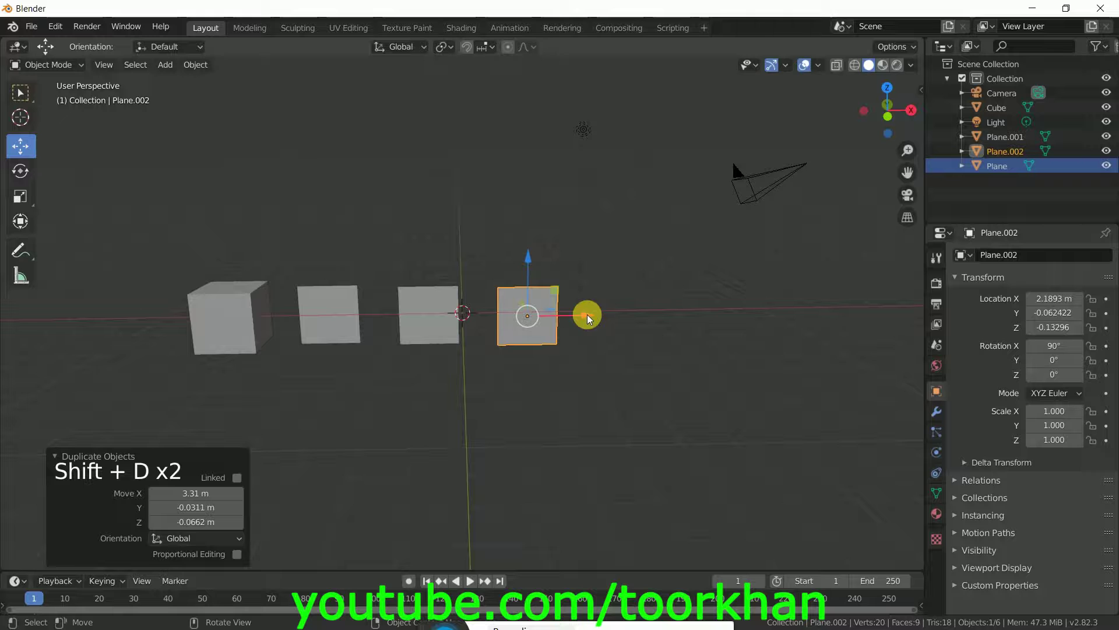
pyautogui.press('shift')
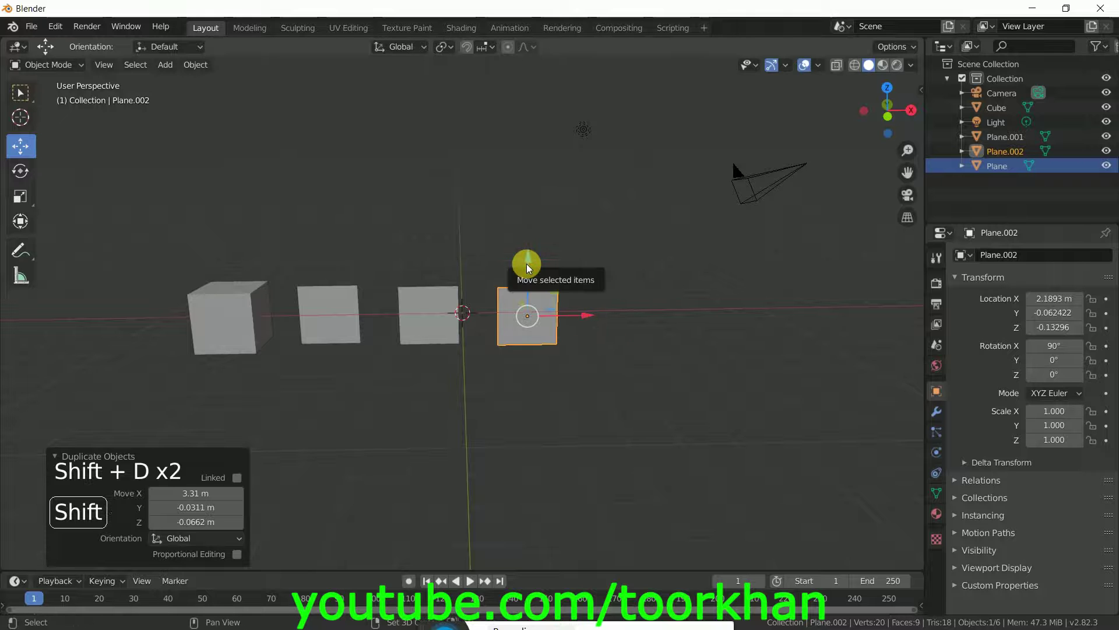
pyautogui.hotkey('shift', 'd')
pyautogui.click(528, 170)
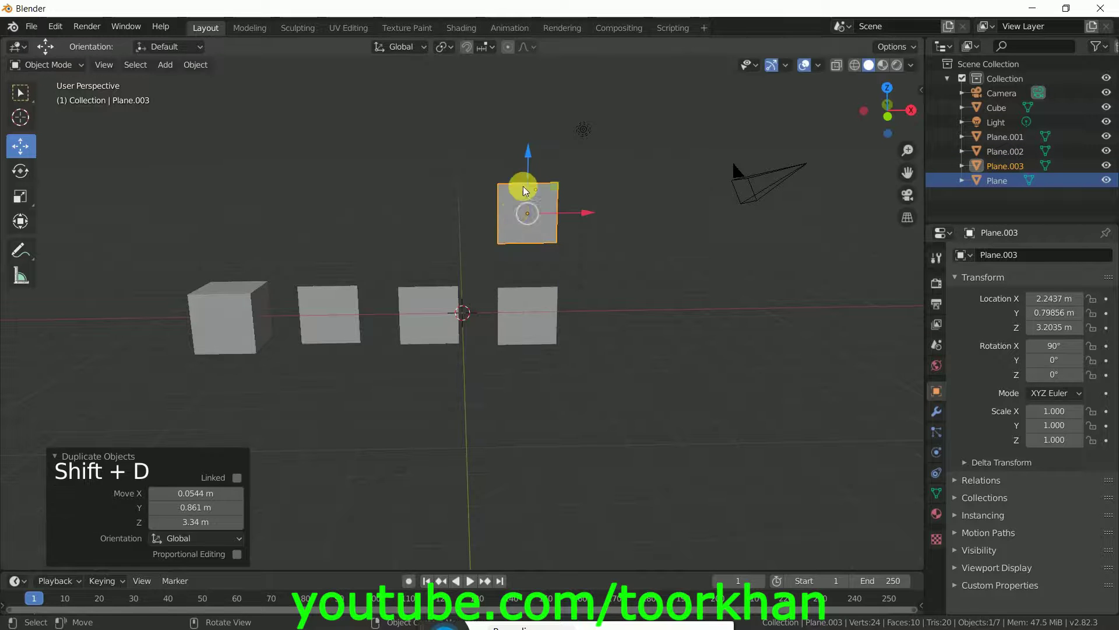
# - Add a UV sphere and move it to about X -0.97 m, Z 3.11 m, in the upper row
pyautogui.click(166, 65)
pyautogui.moveTo(267, 81)
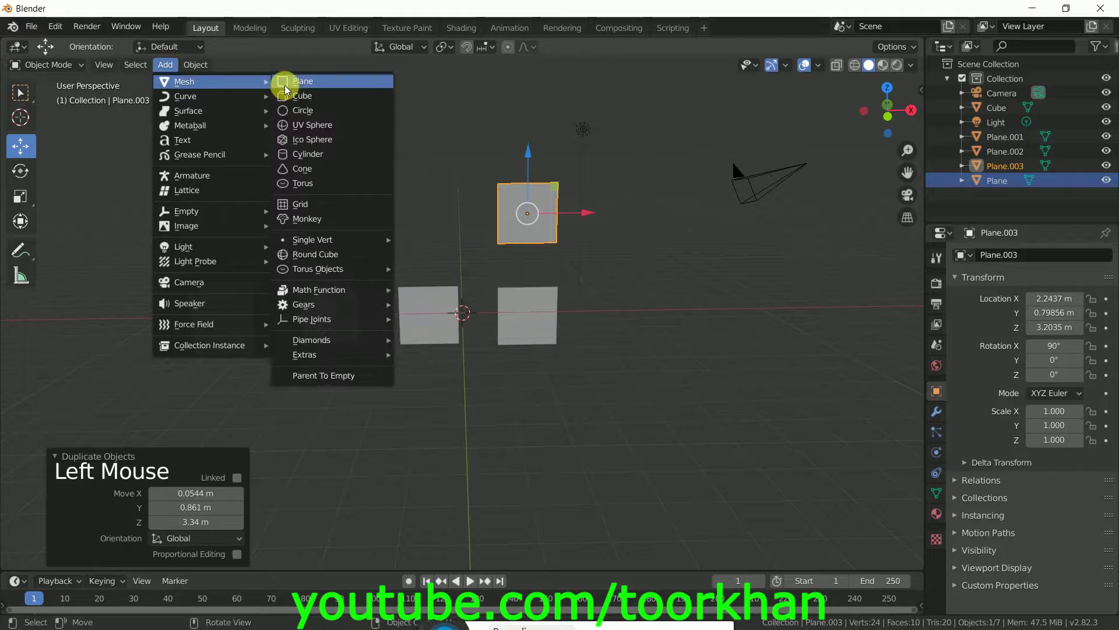
pyautogui.click(303, 125)
pyautogui.moveTo(439, 268); pyautogui.dragTo(451, 168)
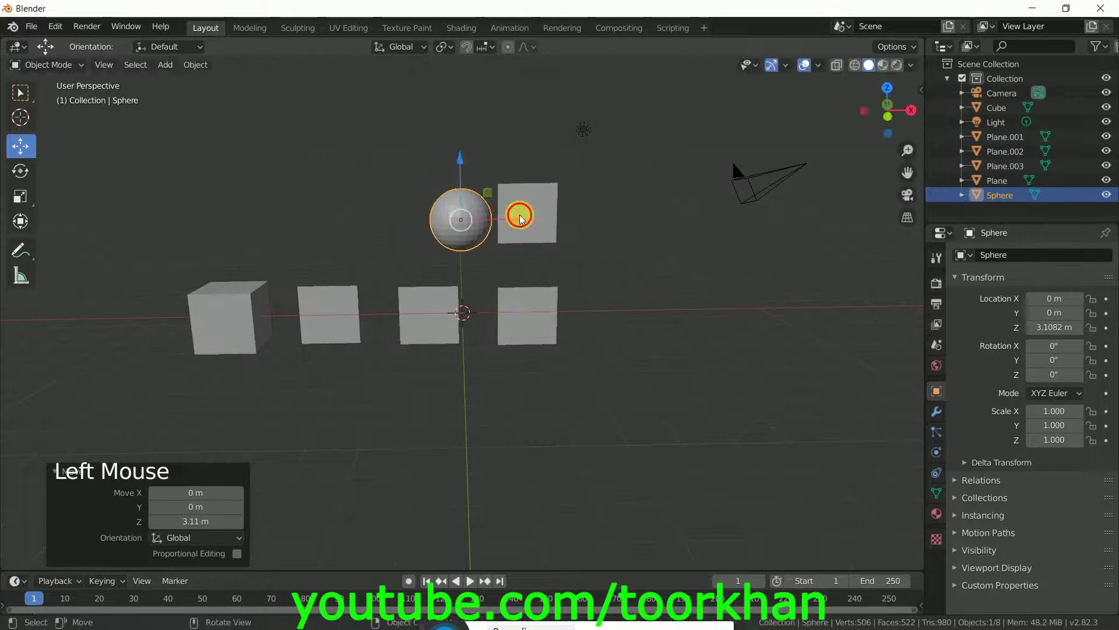
pyautogui.moveTo(520, 218); pyautogui.dragTo(489, 219)
# - Add an ico sphere and move it to about X -3.8 m, Z 2.99 m, beside the UV sphere
pyautogui.click(166, 65)
pyautogui.moveTo(268, 82)
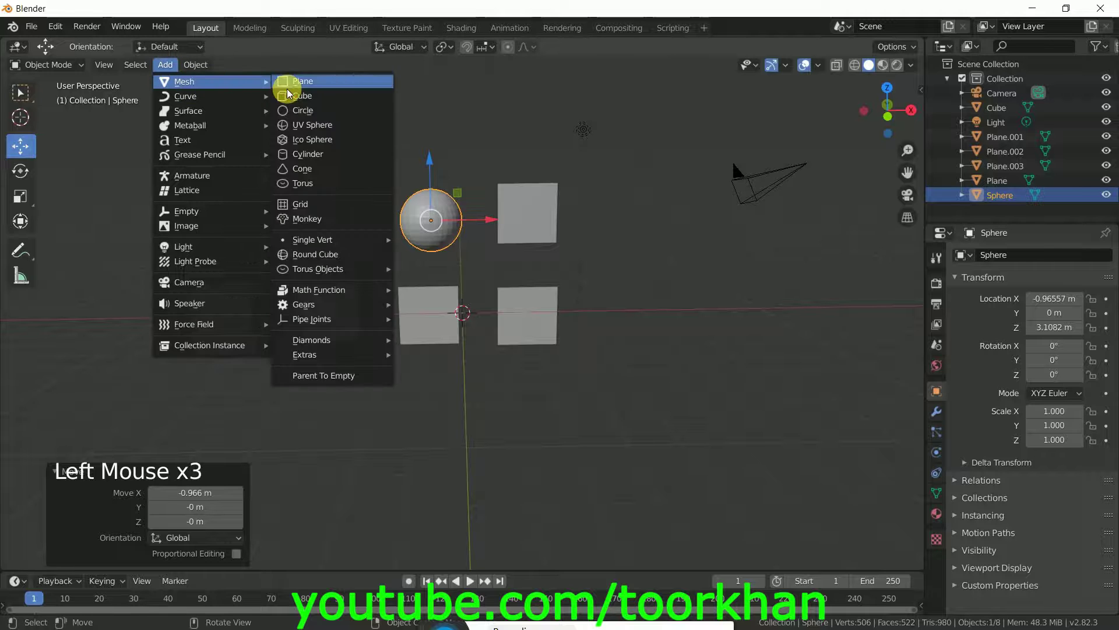
pyautogui.click(308, 143)
pyautogui.moveTo(452, 268); pyautogui.dragTo(464, 169)
pyautogui.moveTo(523, 225); pyautogui.dragTo(406, 224)
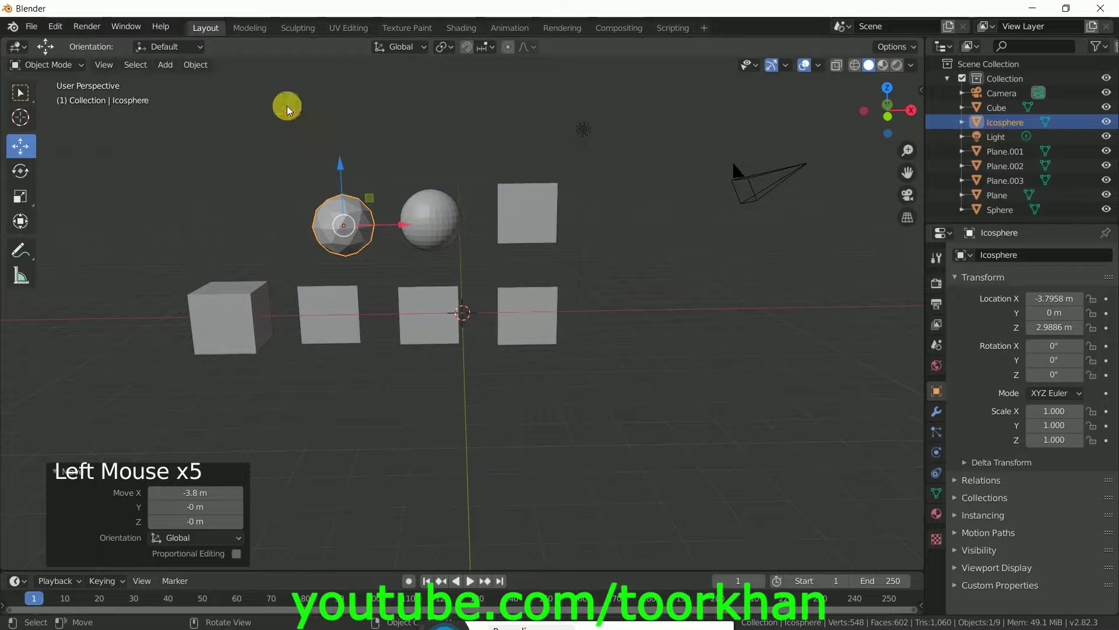
# - Add a cylinder and move it to about X -6.96 m, Z 3.47 m, above the cube
pyautogui.click(165, 64)
pyautogui.moveTo(201, 81)
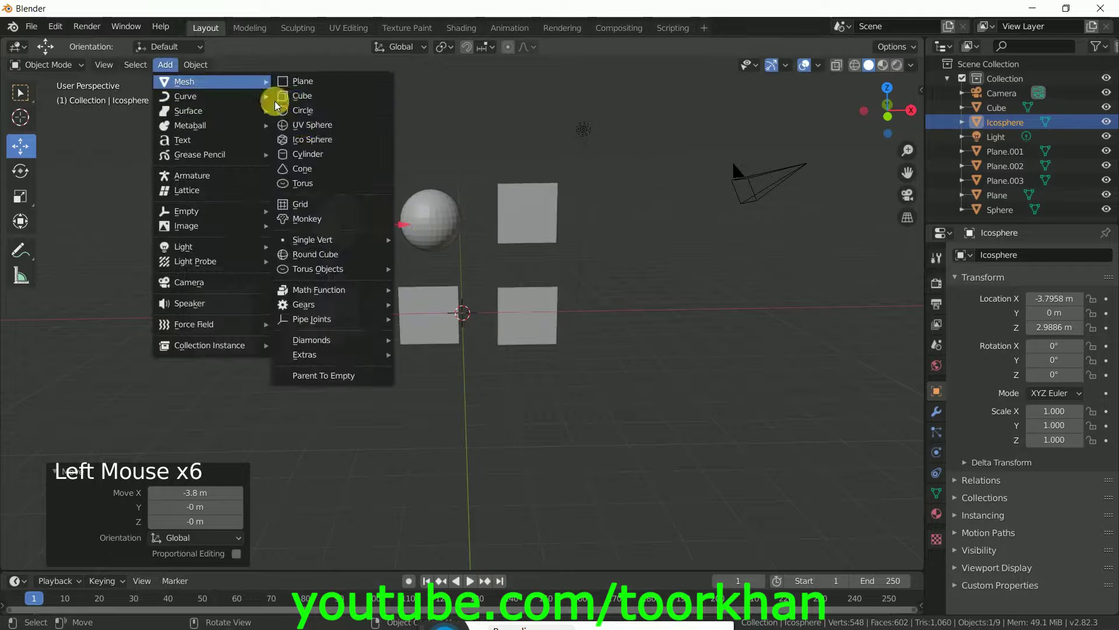
pyautogui.click(321, 158)
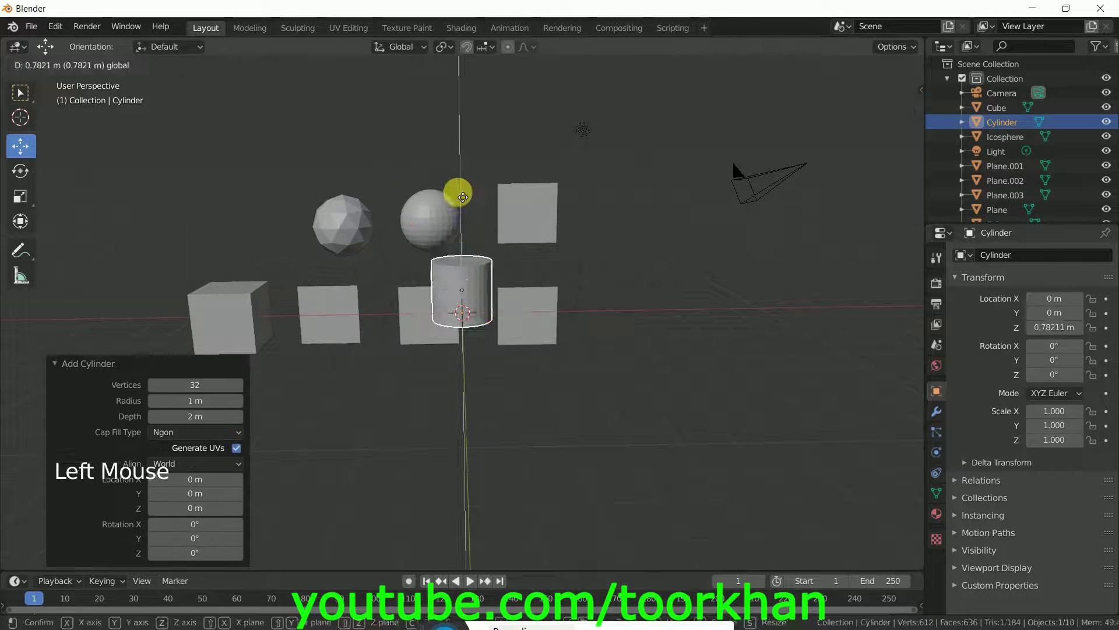
pyautogui.moveTo(462, 250); pyautogui.dragTo(443, 150)
pyautogui.moveTo(525, 209); pyautogui.dragTo(307, 205)
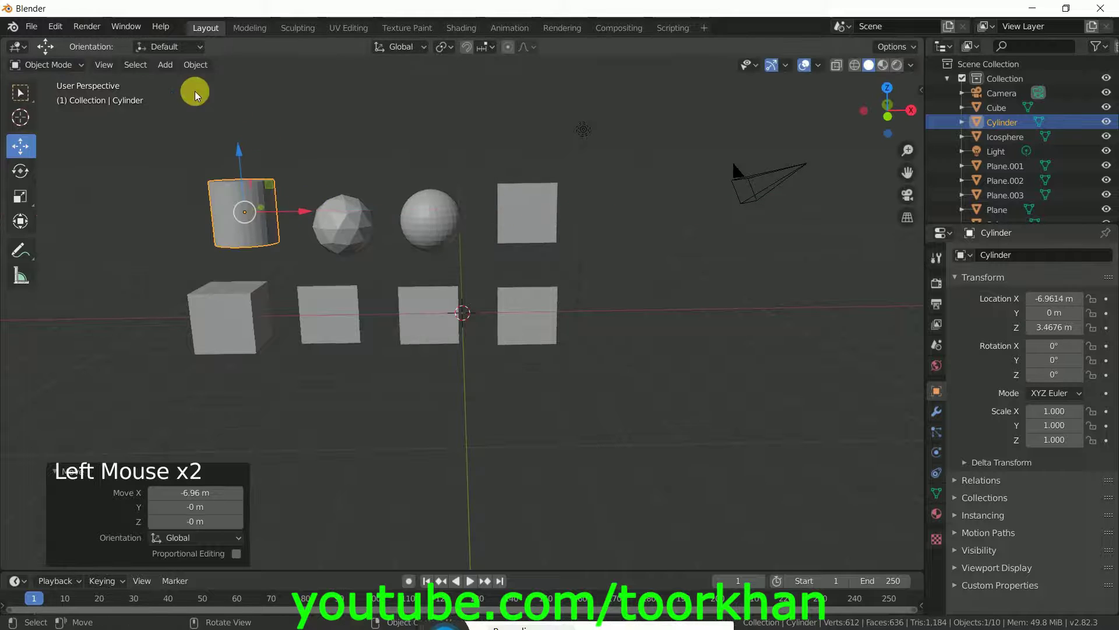
# - Add a torus and raise it about 5.31 m along Z, above the upper row
pyautogui.click(165, 65)
pyautogui.moveTo(264, 87)
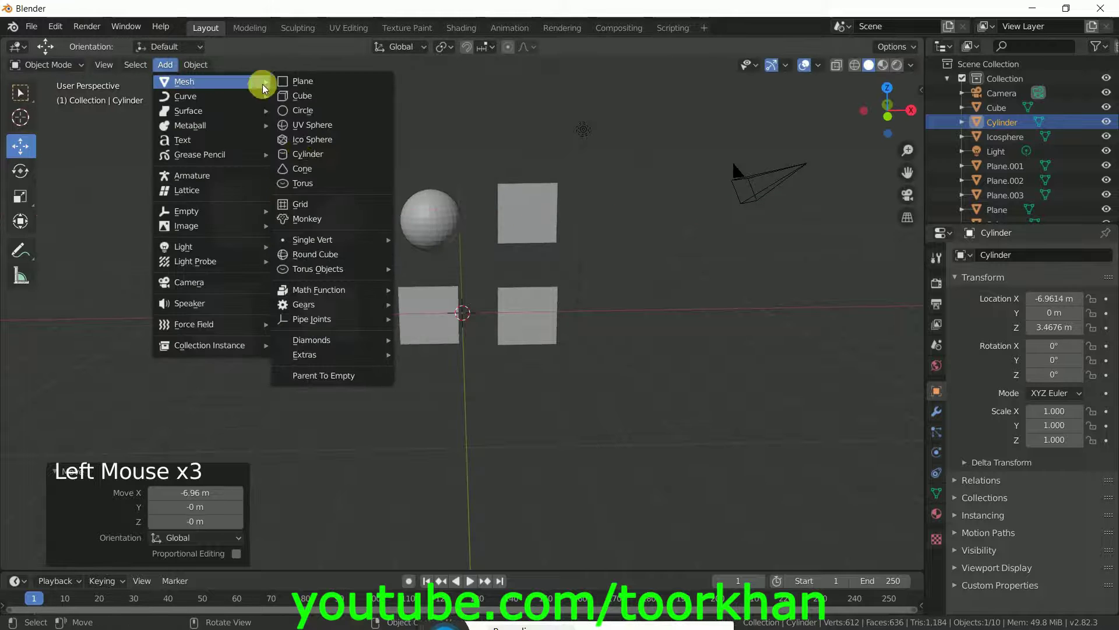
pyautogui.click(330, 185)
pyautogui.moveTo(461, 247); pyautogui.dragTo(443, 85)
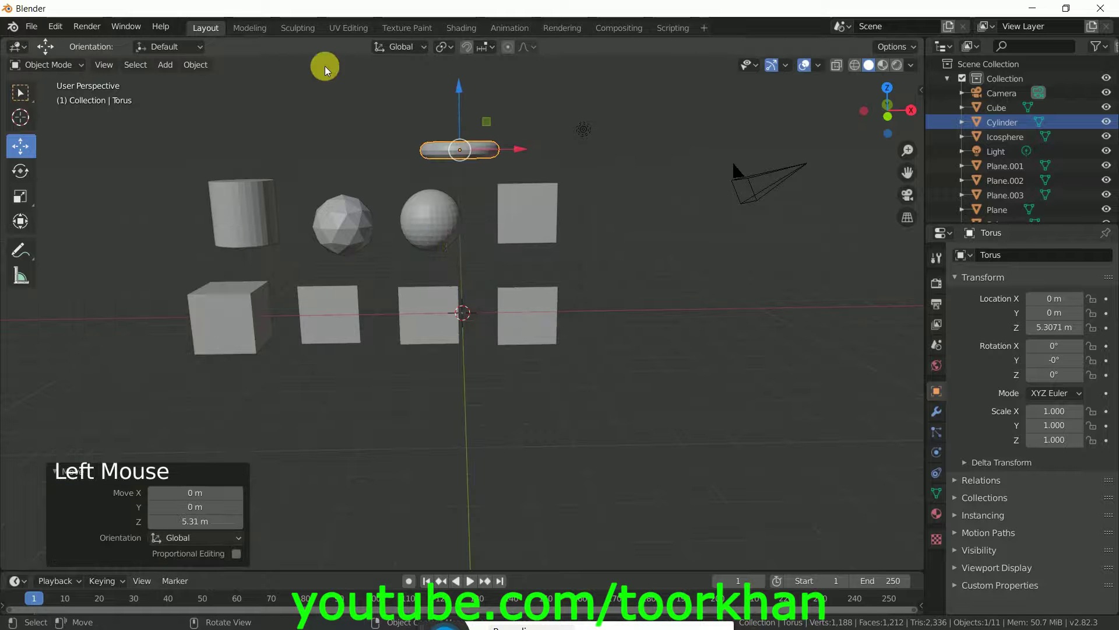
# - Add a monkey head and move it about 6.1 m along X, to the end of the lower row
pyautogui.click(165, 65)
pyautogui.moveTo(210, 82)
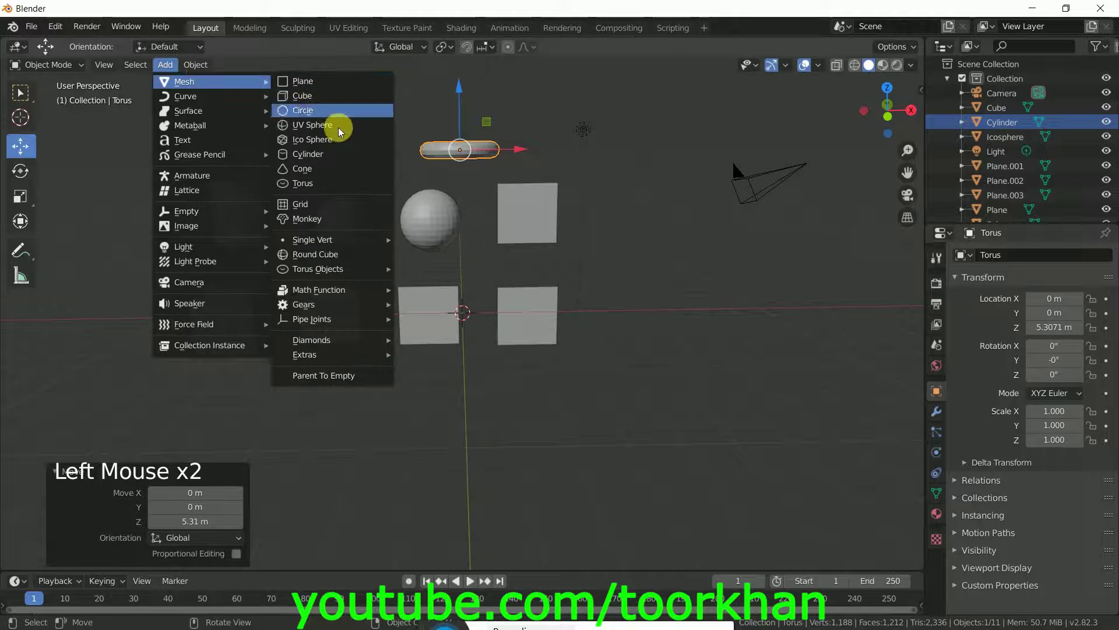
pyautogui.click(327, 220)
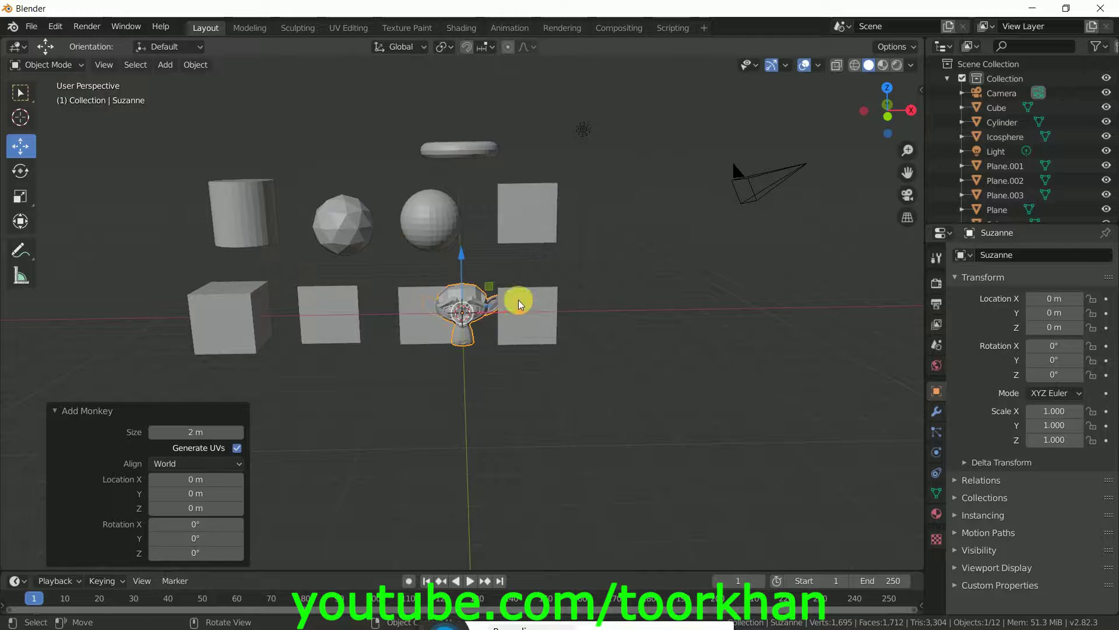
pyautogui.moveTo(509, 318); pyautogui.dragTo(691, 309)
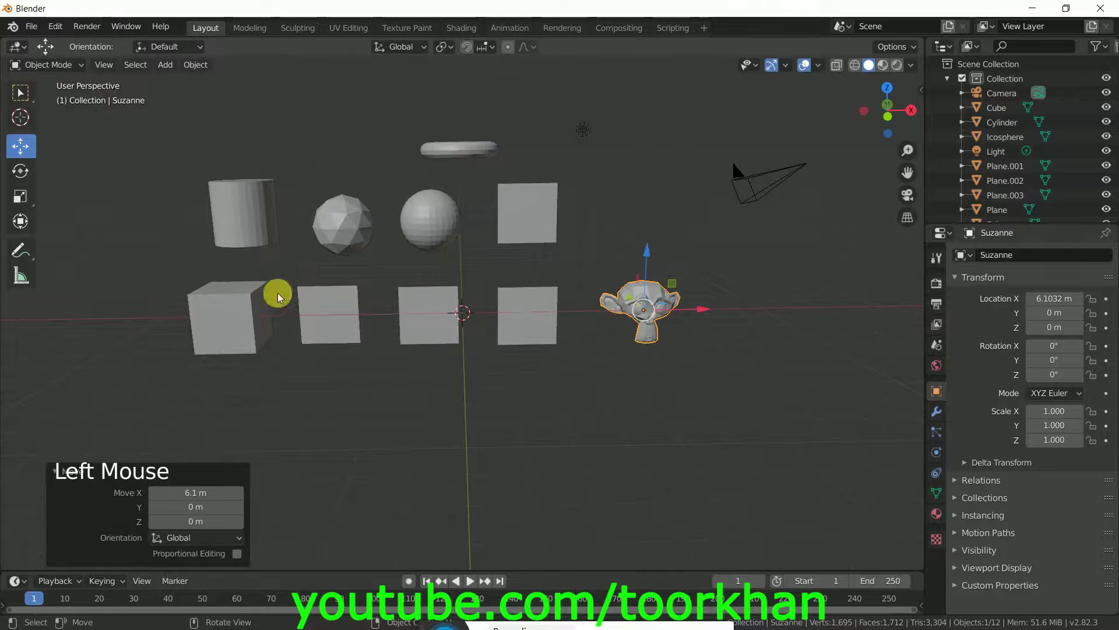
# - Create a separate new material for each of the cylinder, the ico sphere and the UV sphere
pyautogui.click(236, 213)
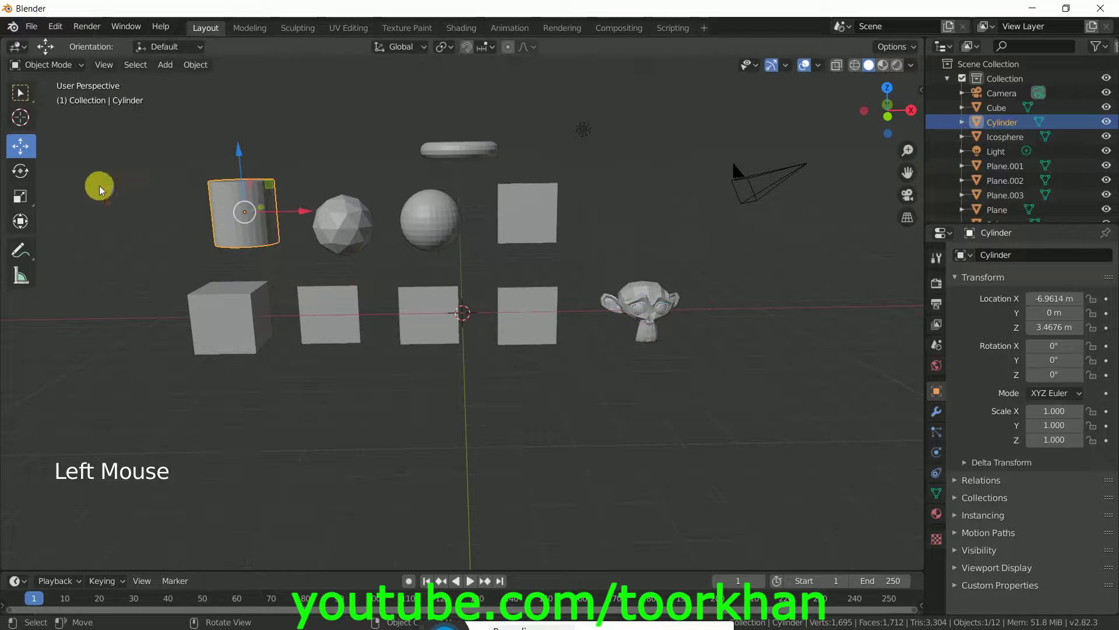
pyautogui.click(937, 513)
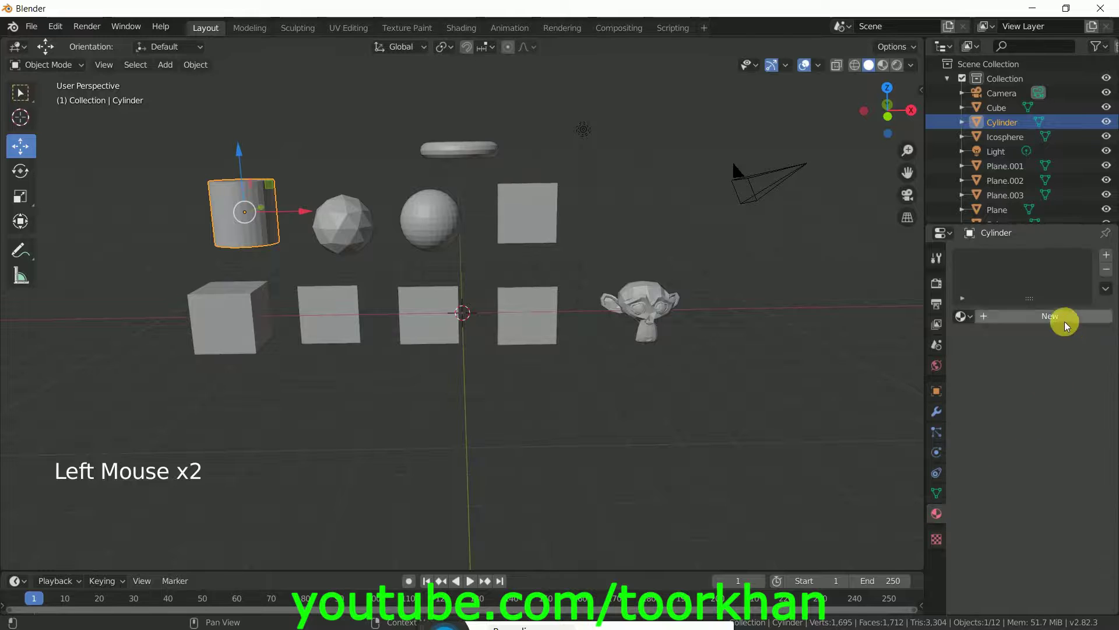
pyautogui.click(1061, 320)
pyautogui.click(367, 232)
pyautogui.click(991, 319)
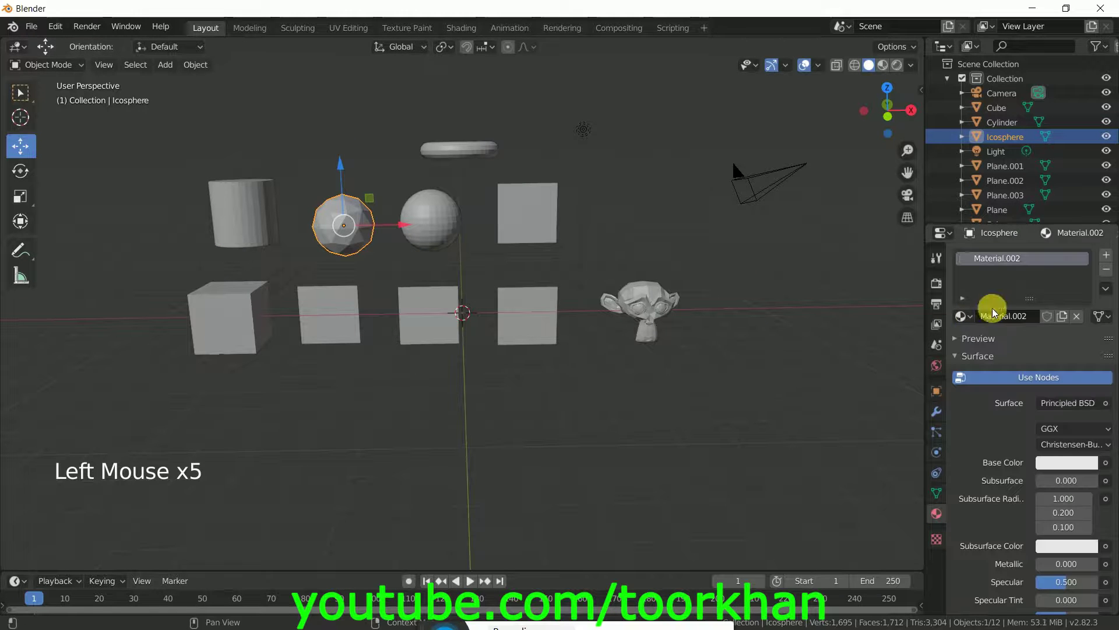
pyautogui.click(449, 225)
pyautogui.click(1037, 316)
# - Create a separate new material for each of the torus, the upper-row plane and the monkey head
pyautogui.click(501, 144)
pyautogui.click(1012, 313)
pyautogui.click(528, 221)
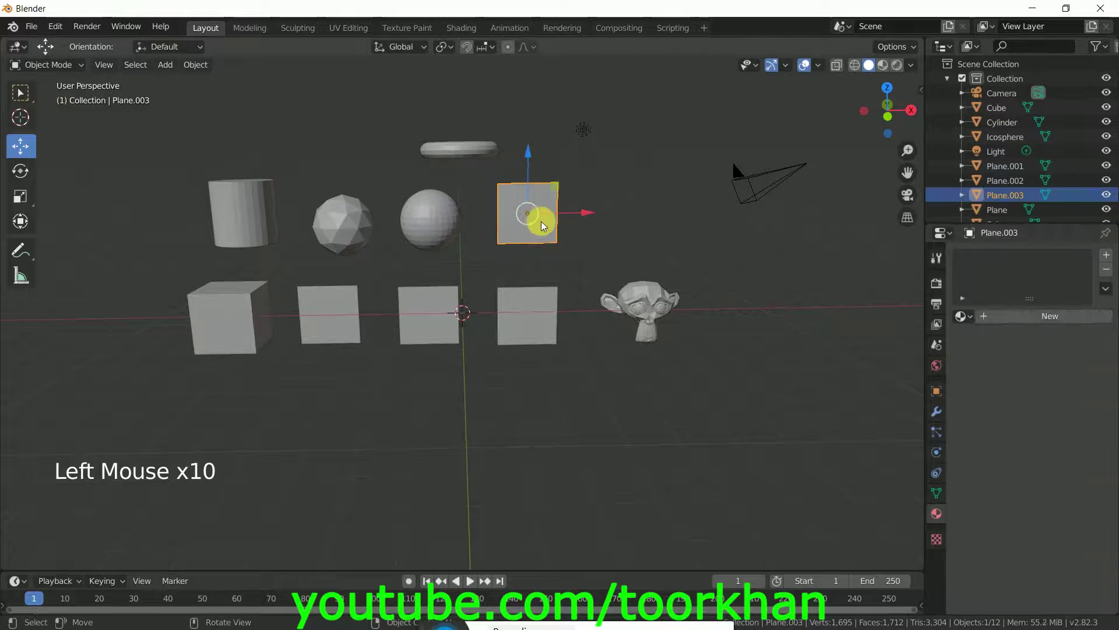
pyautogui.click(991, 318)
pyautogui.click(654, 302)
pyautogui.click(1019, 315)
# - Create a separate new material for each of the three lower-row planes and check the cube's material
pyautogui.click(506, 304)
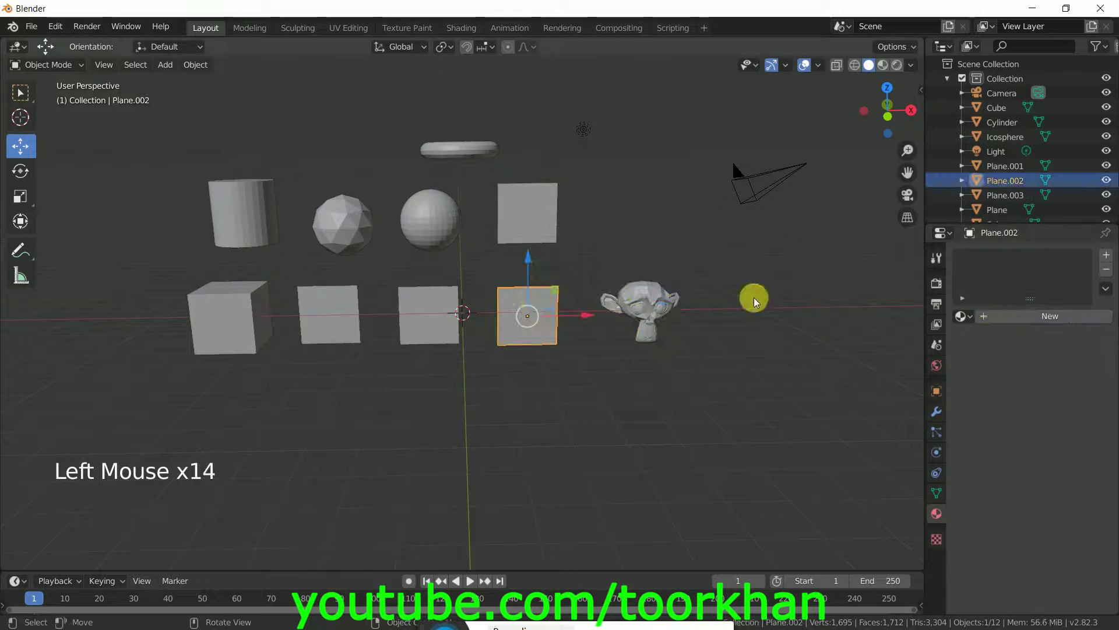
pyautogui.click(1014, 317)
pyautogui.click(412, 321)
pyautogui.click(1095, 317)
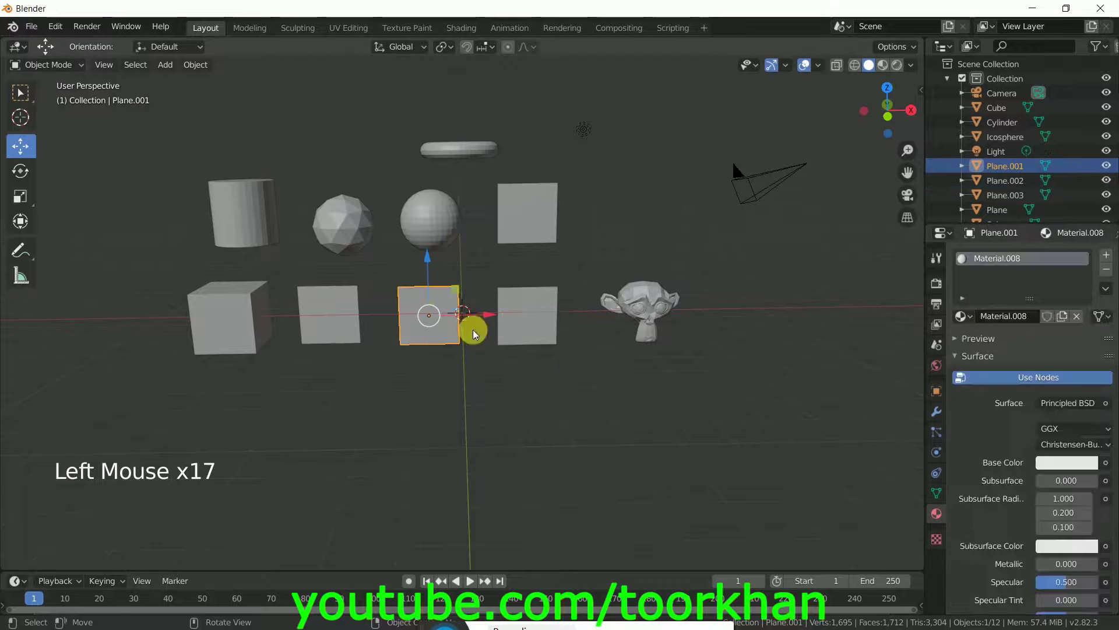
pyautogui.click(349, 320)
pyautogui.click(999, 315)
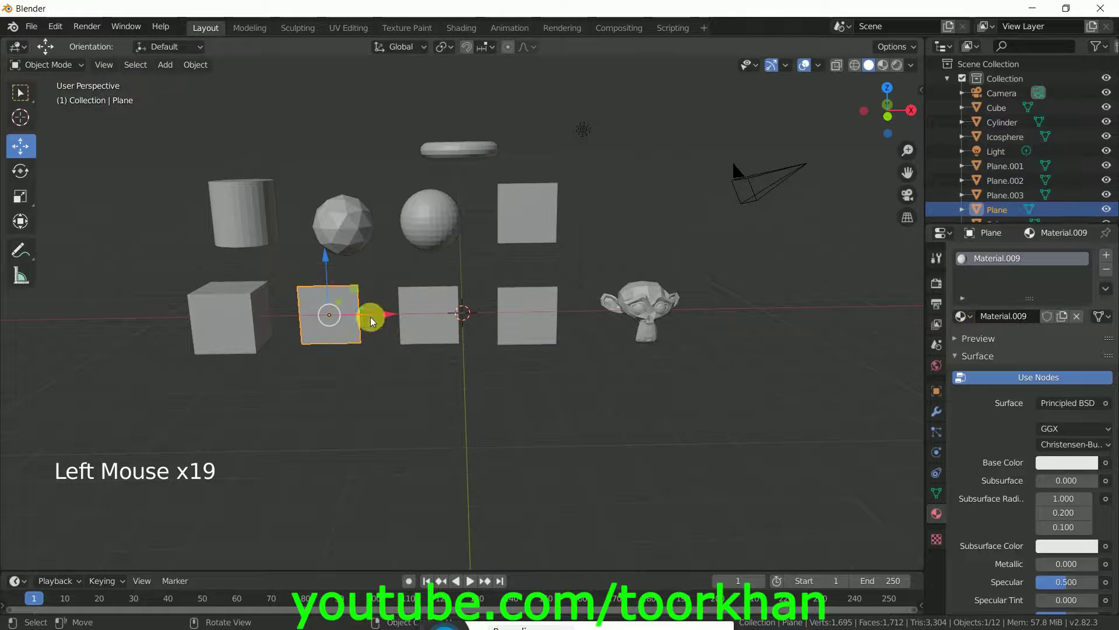
pyautogui.click(242, 316)
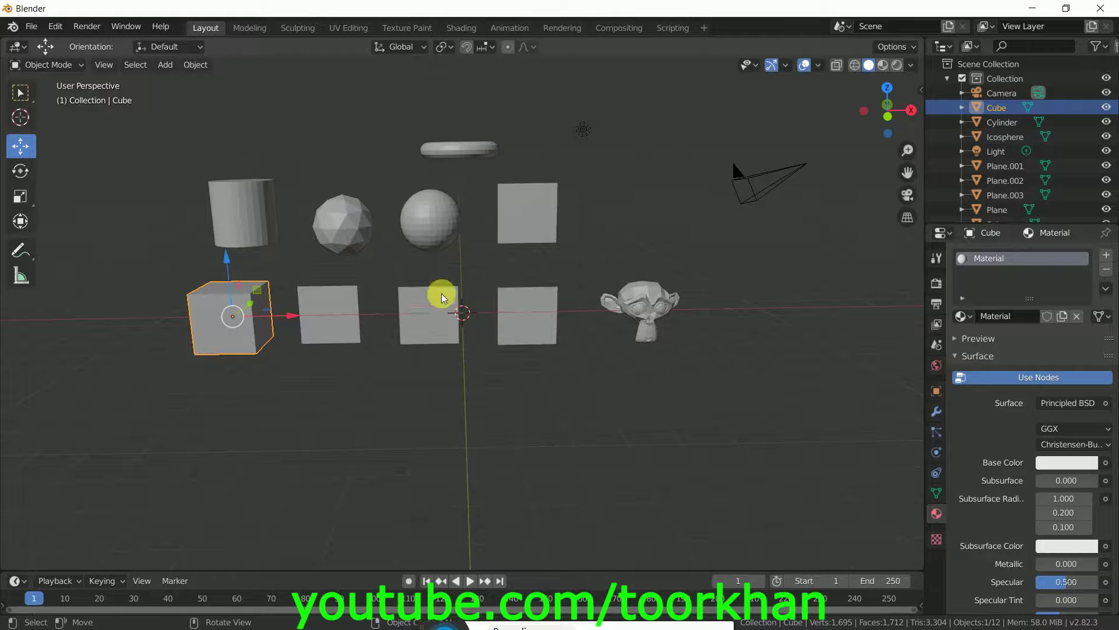
# - Select the plane beside the cube, set the animation's end frame to 2500 and start playback
pyautogui.click(346, 329)
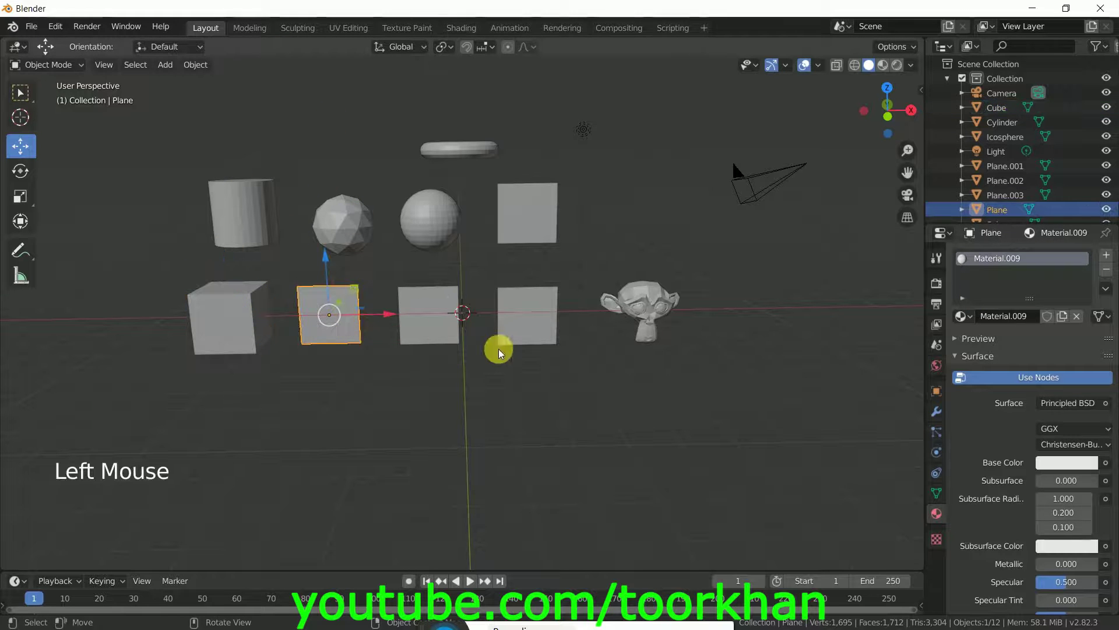
pyautogui.scroll(2, 499, 348)
pyautogui.keyDown('shift'); pyautogui.moveTo(496, 351); pyautogui.dragTo(594, 332, button='middle'); pyautogui.keyUp('shift')
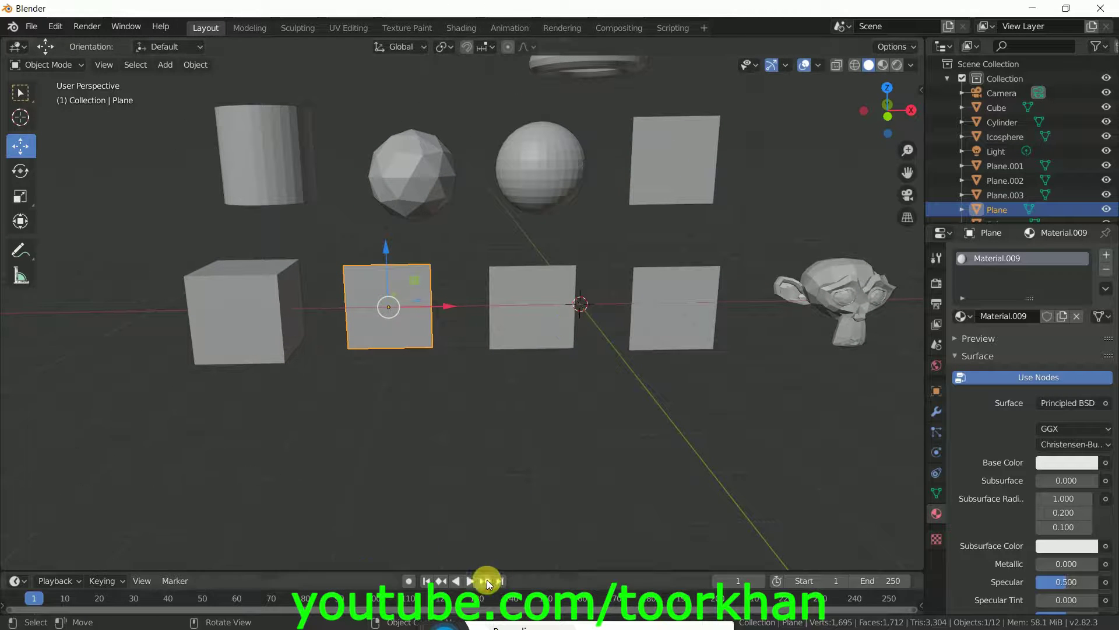
pyautogui.moveTo(586, 574); pyautogui.dragTo(585, 537)
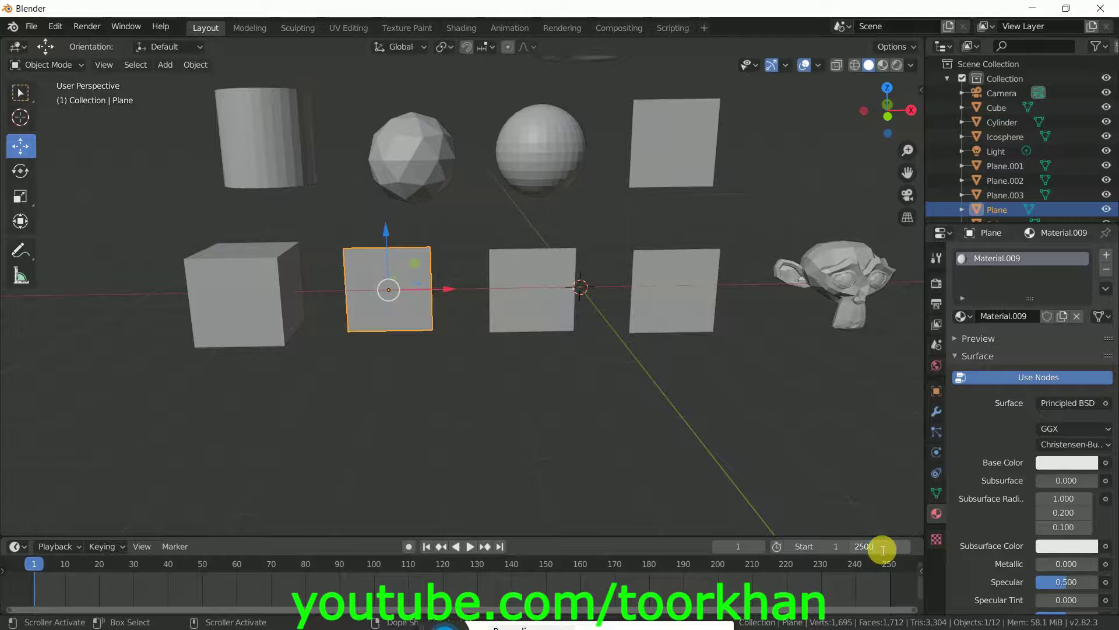
pyautogui.press('Return')
pyautogui.click(470, 547)
pyautogui.moveTo(530, 537); pyautogui.dragTo(528, 594)
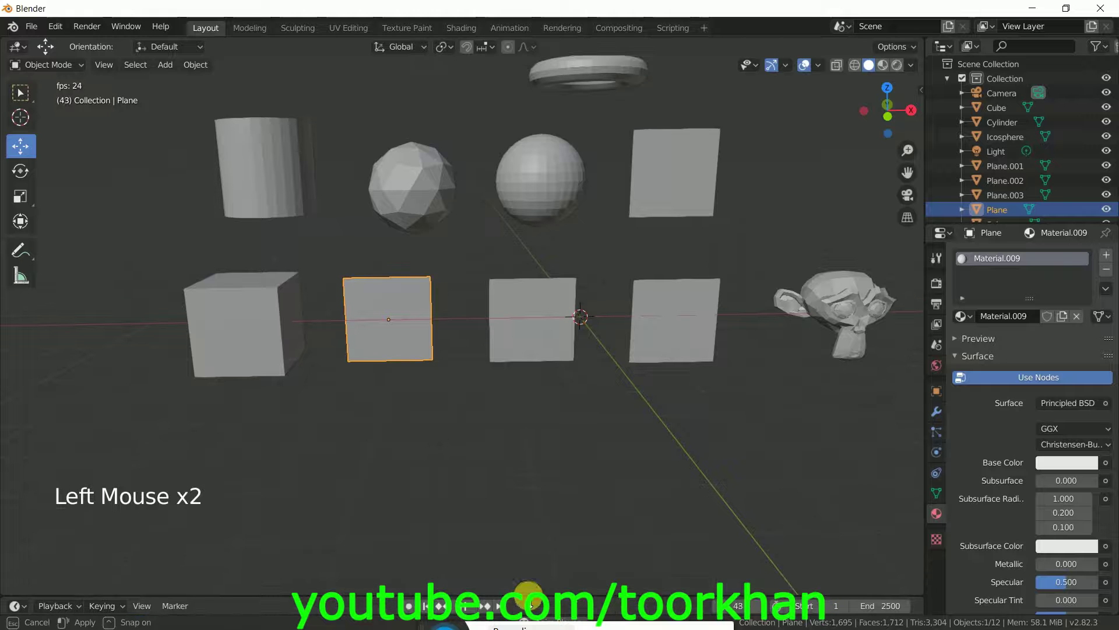
# - Switch to the Shading workspace and delete the Principled BSDF node from the selected plane's material
pyautogui.click(455, 27)
pyautogui.moveTo(491, 257); pyautogui.dragTo(669, 251, button='middle')
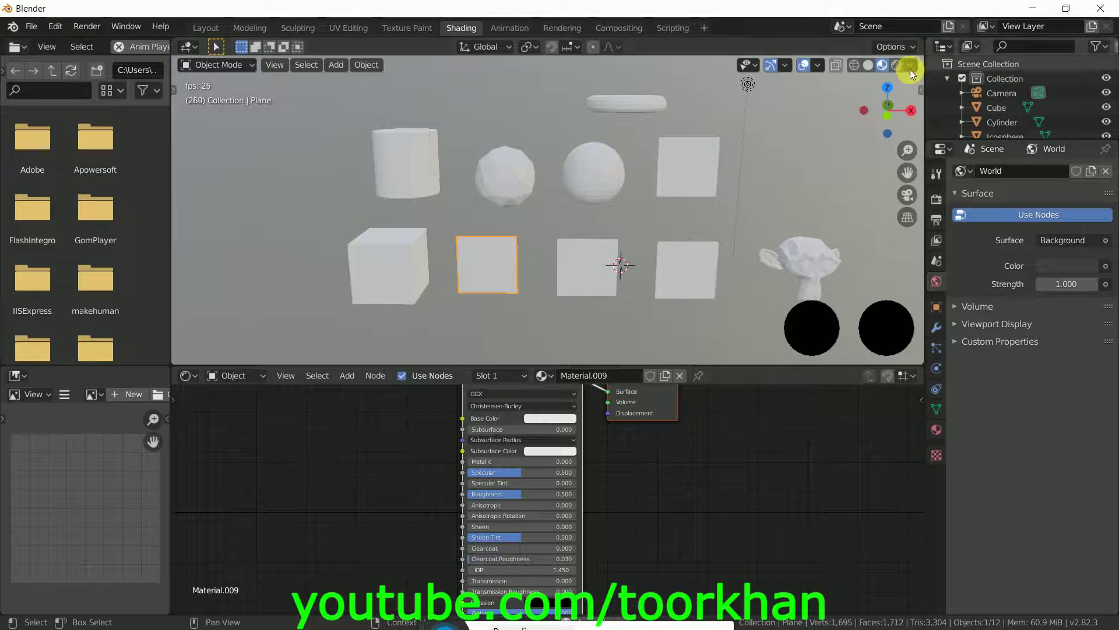
pyautogui.moveTo(608, 454); pyautogui.dragTo(623, 511, button='middle')
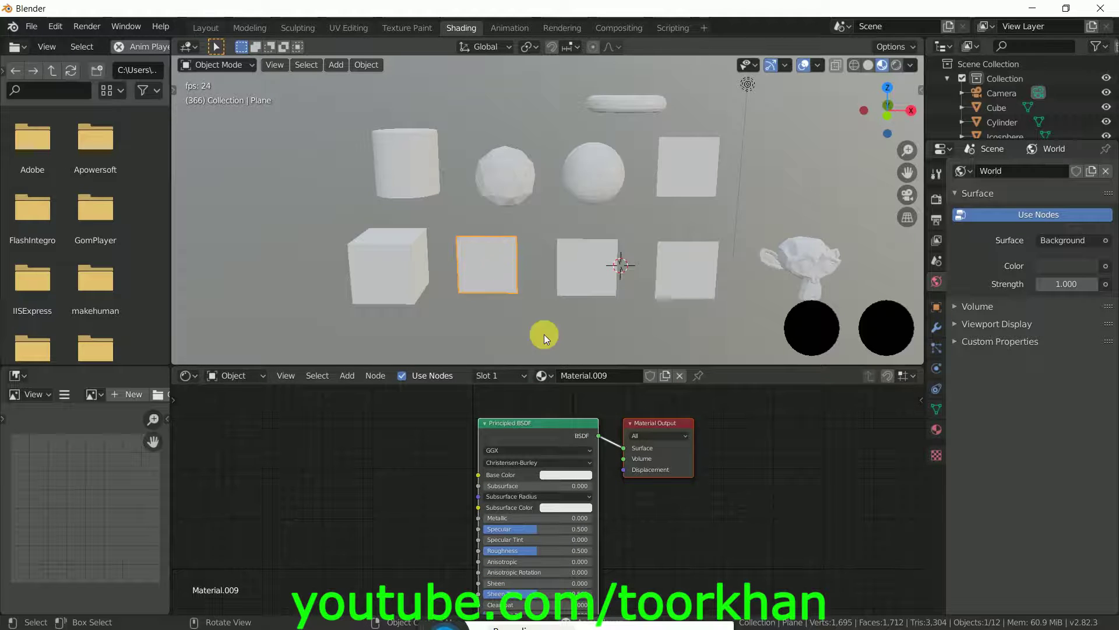
pyautogui.click(541, 424)
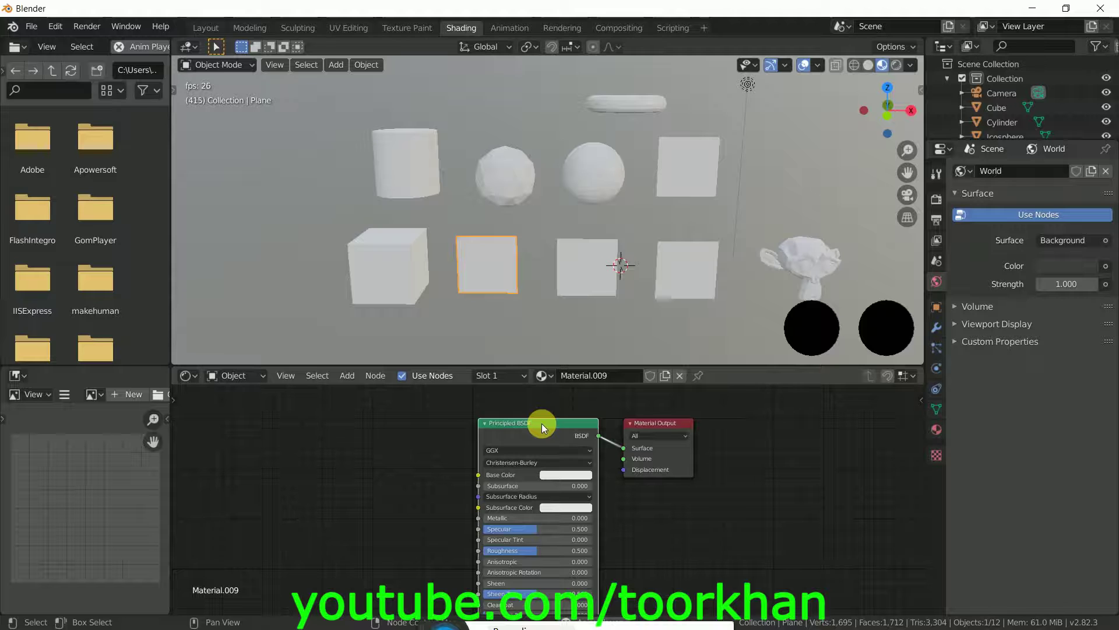
pyautogui.press('Delete')
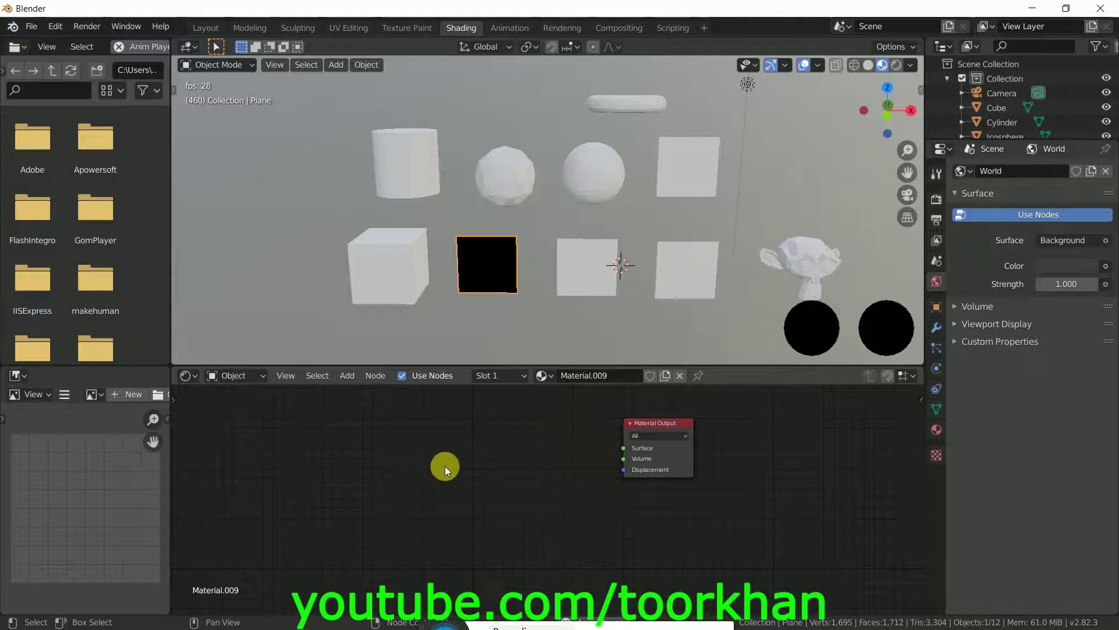
# - Add an Image Texture node to the plane's material and connect its Color output to the Material Output's Surface
pyautogui.hotkey('shift', 'a')
pyautogui.moveTo(445, 466)
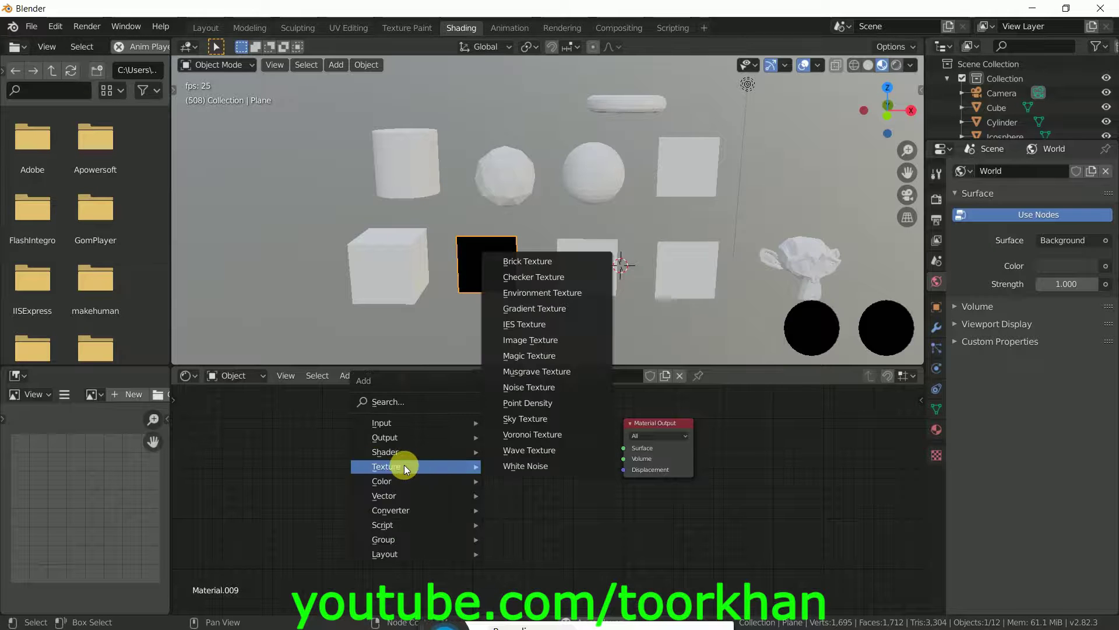
pyautogui.click(539, 339)
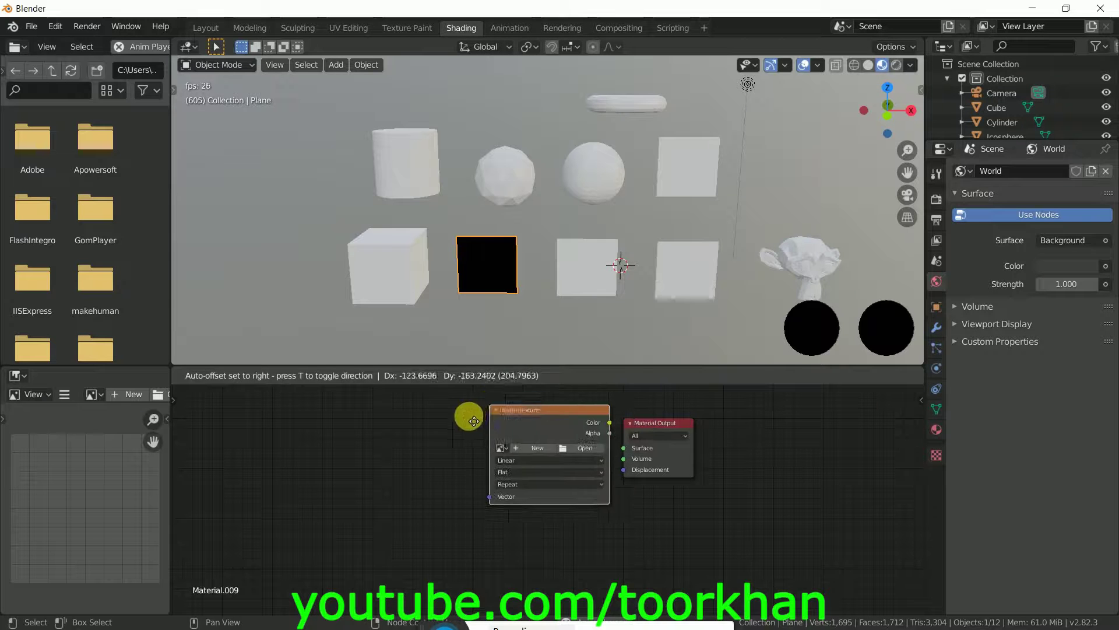
pyautogui.click(444, 436)
pyautogui.moveTo(565, 453); pyautogui.dragTo(626, 449)
pyautogui.moveTo(534, 441); pyautogui.dragTo(544, 431)
# - Load the ghost tutorial video from Desktop\Bablo\Blender Tutorial into the plane's Image Texture node
pyautogui.click(544, 467)
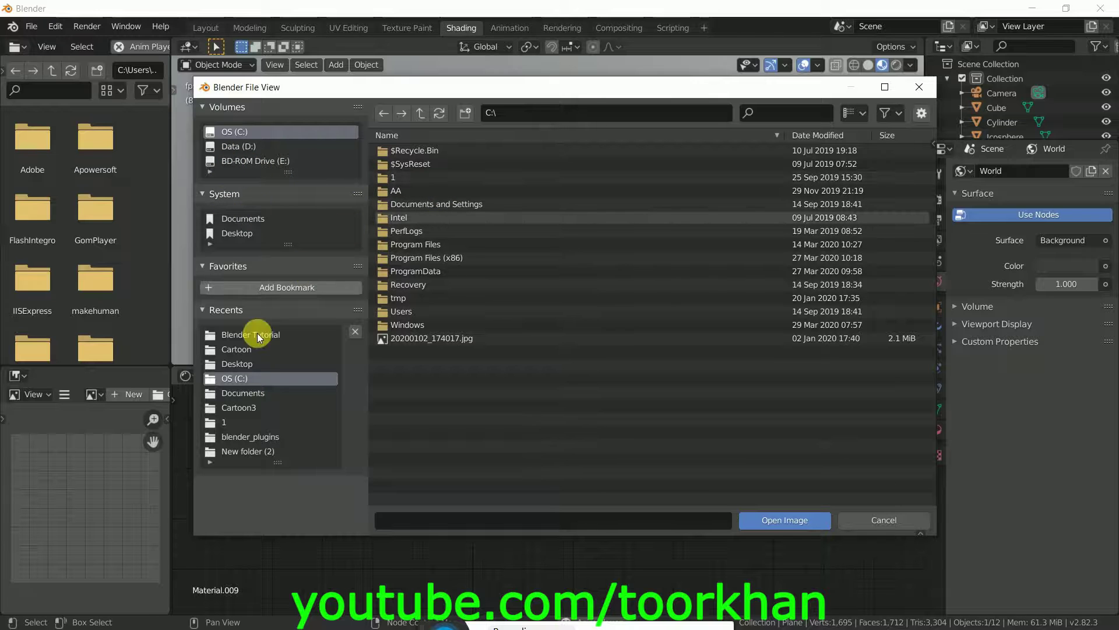
pyautogui.click(245, 232)
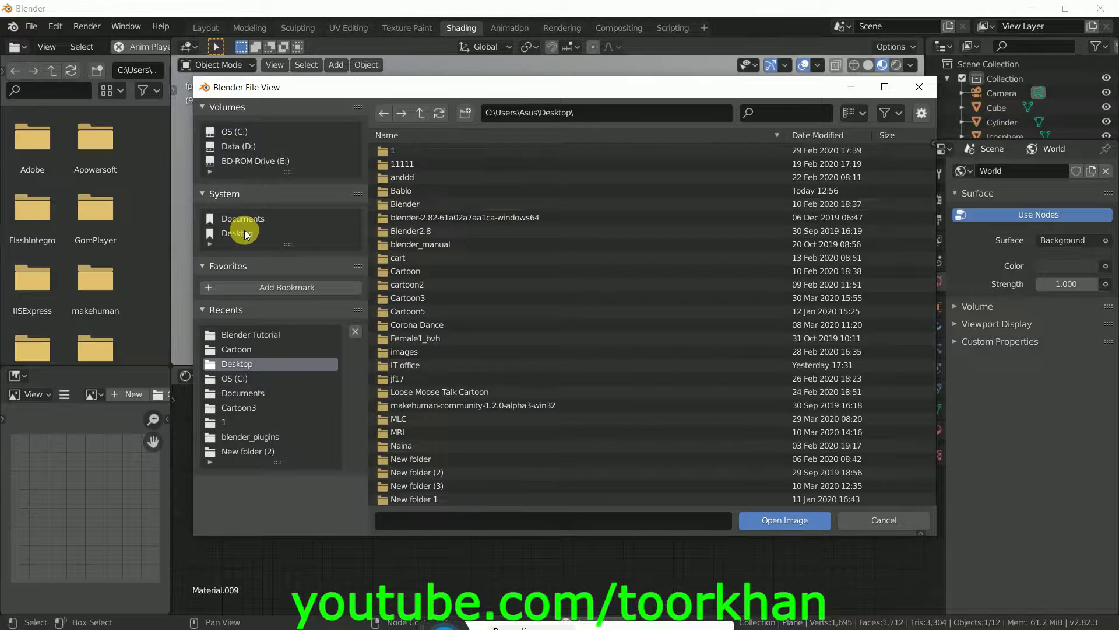
pyautogui.doubleClick(414, 190)
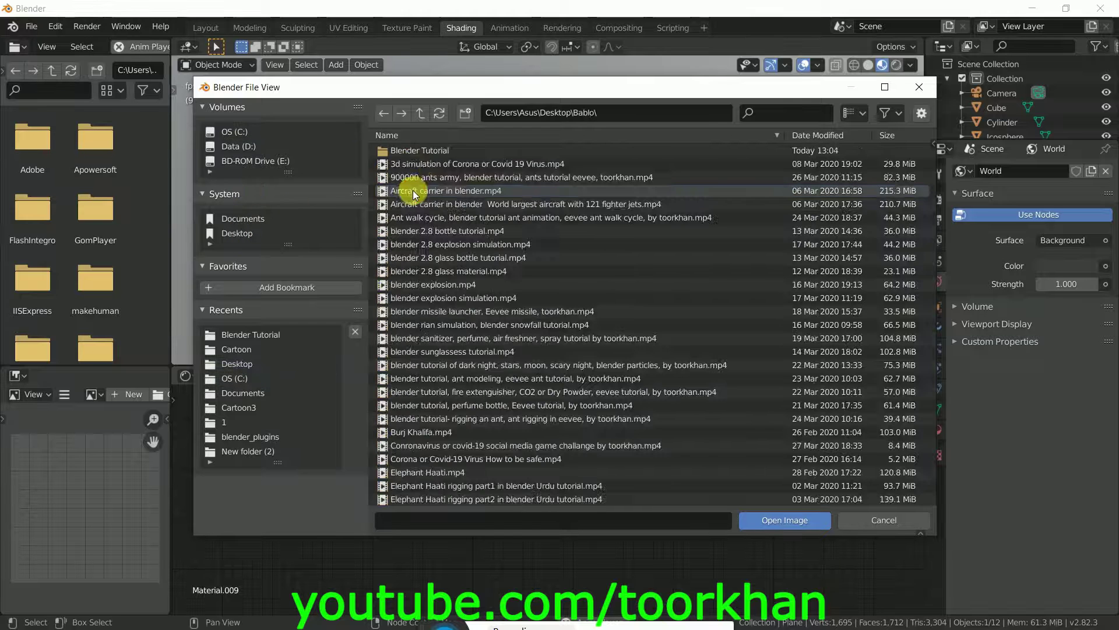
pyautogui.doubleClick(424, 150)
pyautogui.doubleClick(501, 150)
pyautogui.moveTo(526, 420); pyautogui.dragTo(510, 410)
# - Enable Auto Refresh on the plane's video texture and set its Frames value to 2500
pyautogui.scroll(4, 488, 256)
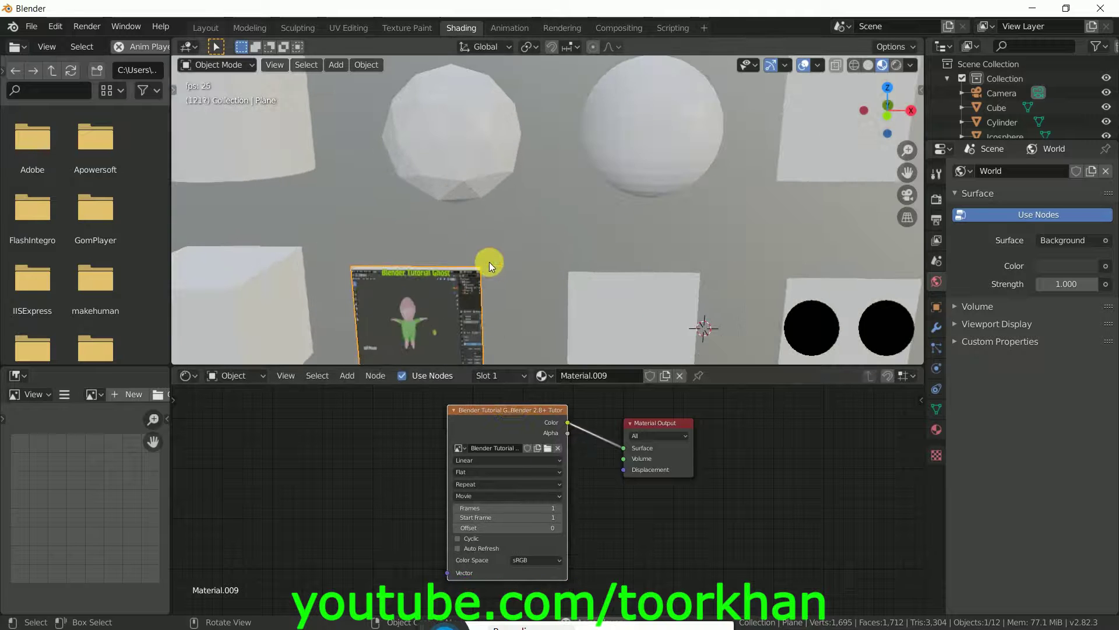
pyautogui.scroll(-1, 488, 262)
pyautogui.keyDown('shift'); pyautogui.moveTo(505, 284); pyautogui.dragTo(578, 242, button='middle'); pyautogui.keyUp('shift')
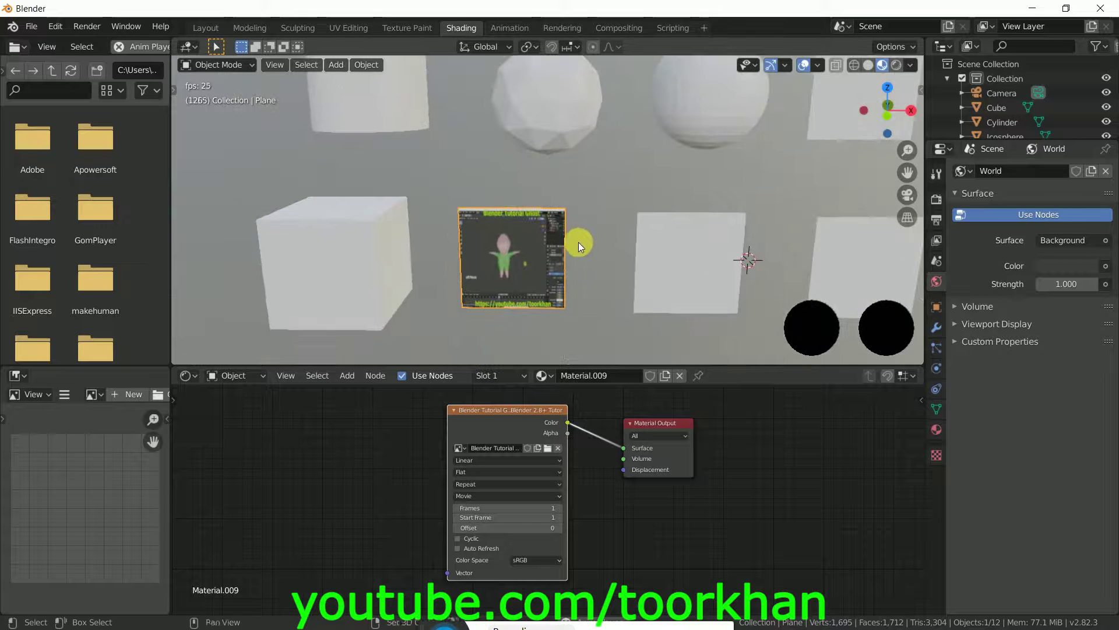
pyautogui.click(458, 548)
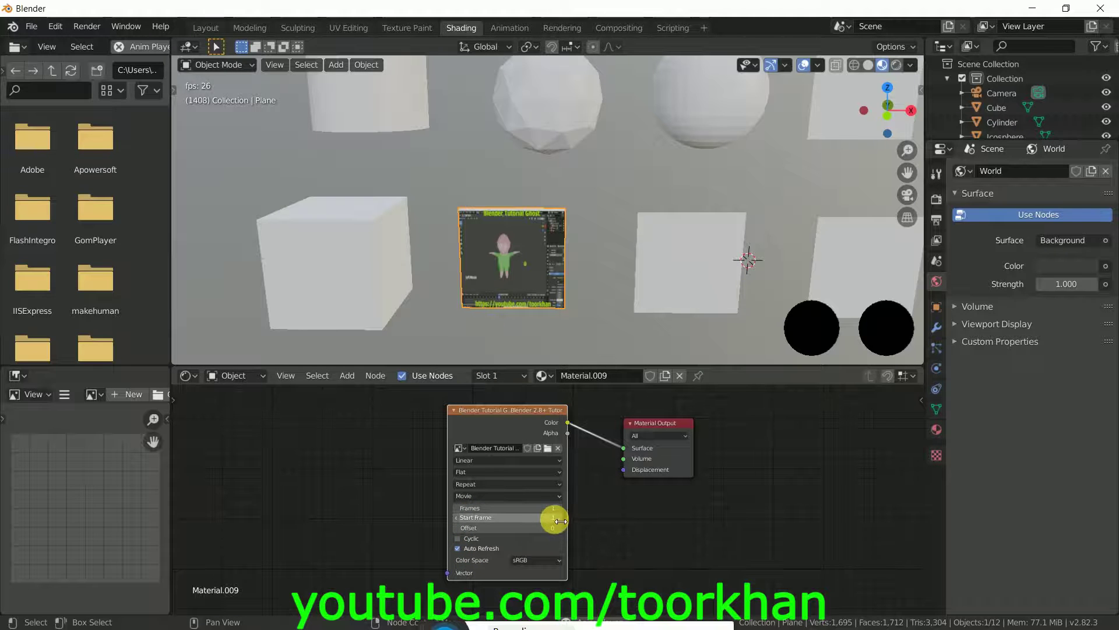
pyautogui.scroll(4, 561, 521)
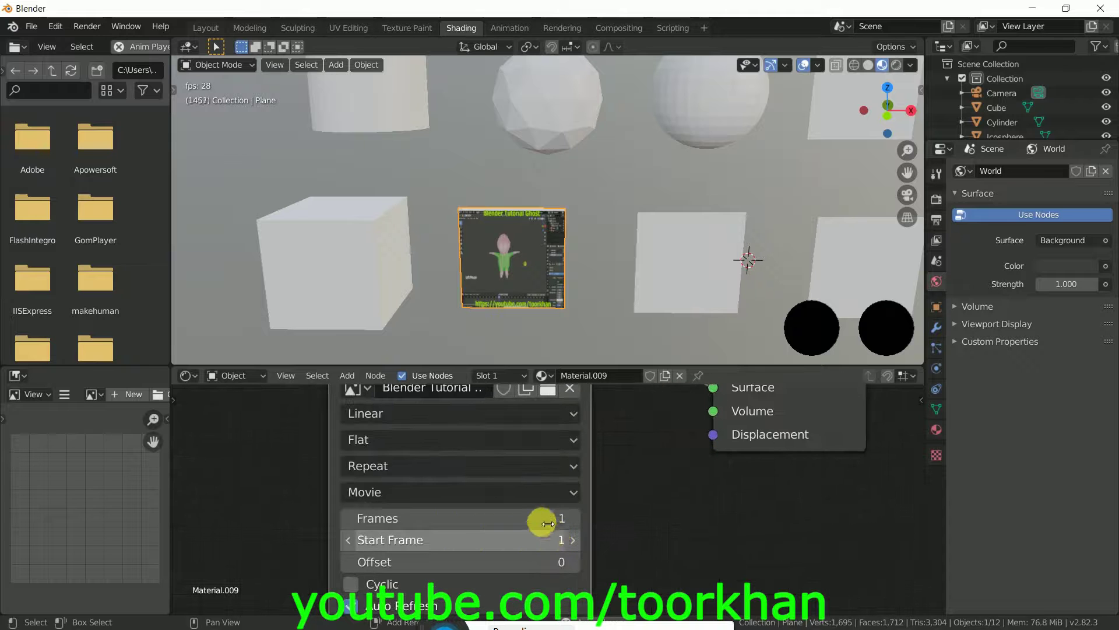
pyautogui.moveTo(532, 500); pyautogui.dragTo(530, 408, button='middle')
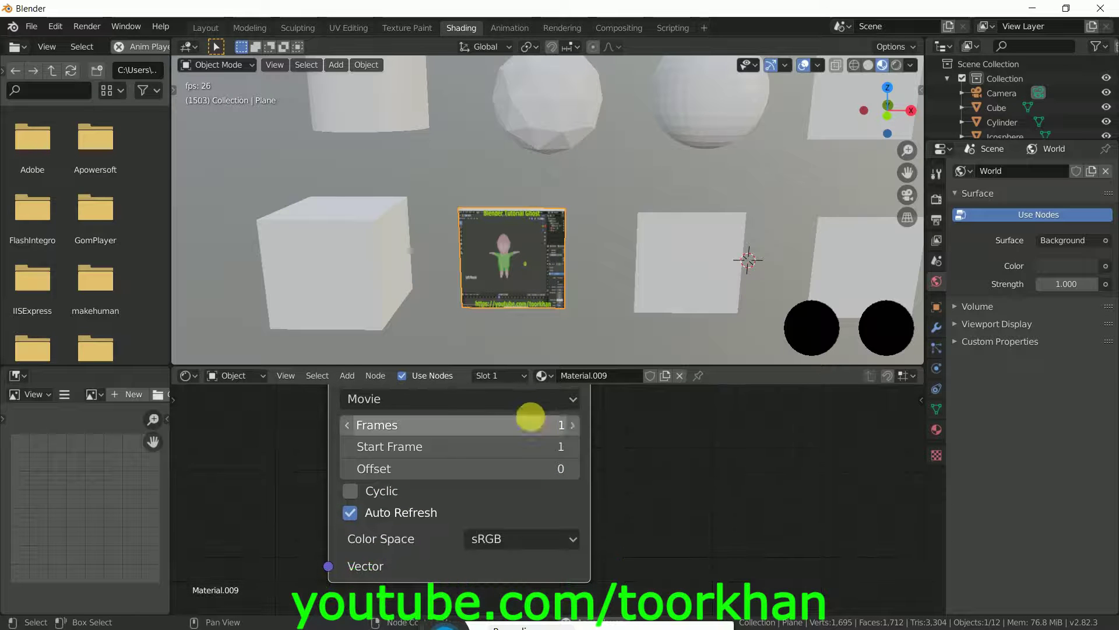
pyautogui.click(557, 430)
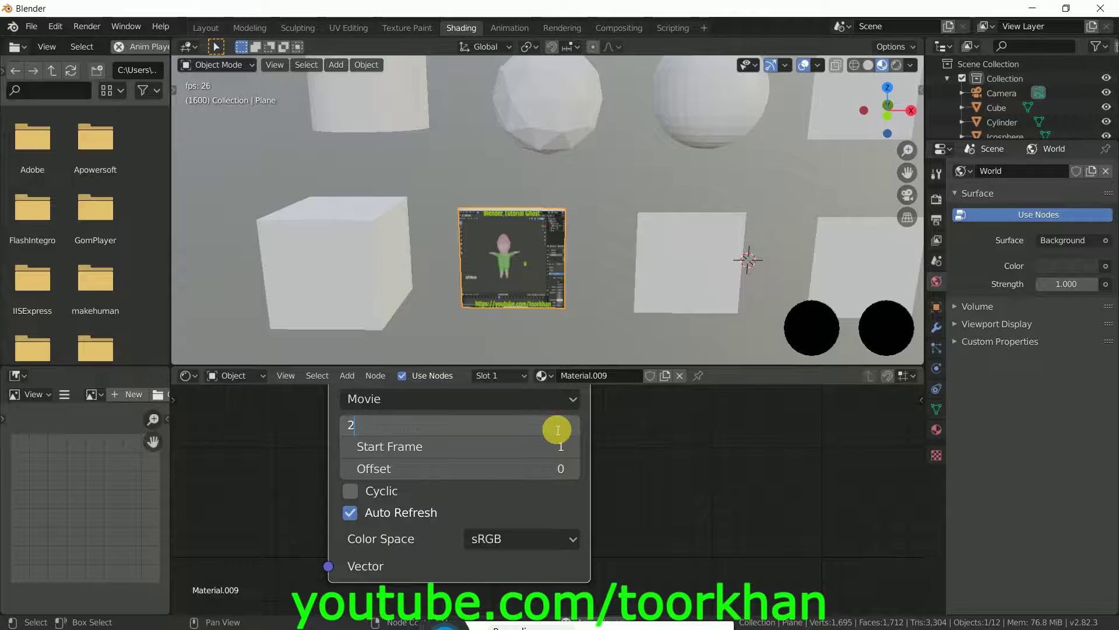
pyautogui.press('Return')
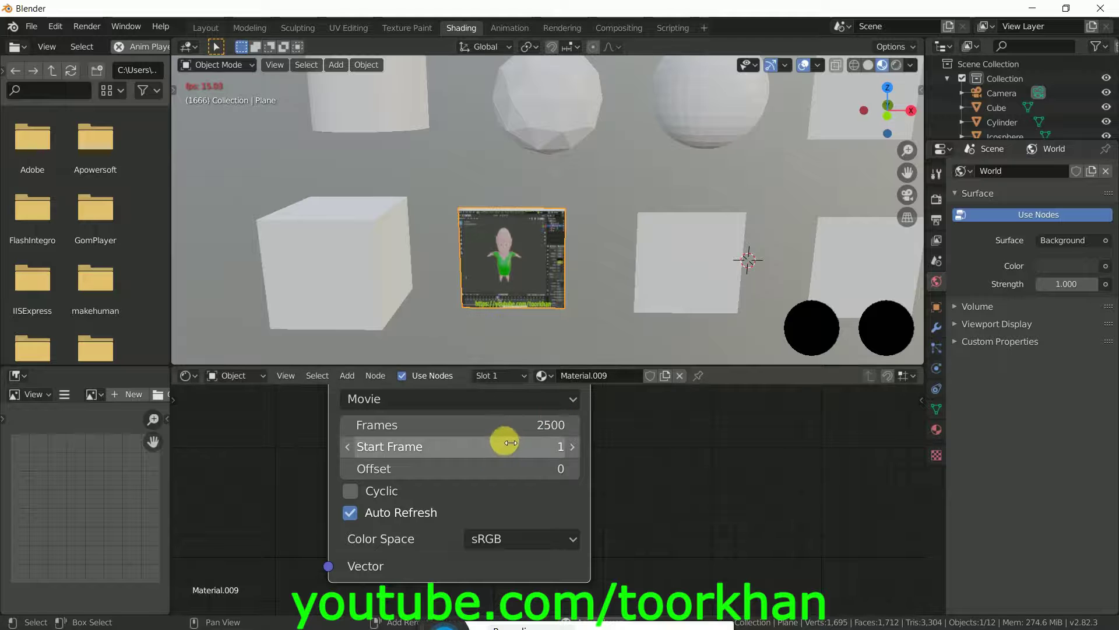
# - Examine the node connection and the video playing on the plane up close and from farther away
pyautogui.moveTo(507, 441); pyautogui.dragTo(558, 587, button='middle')
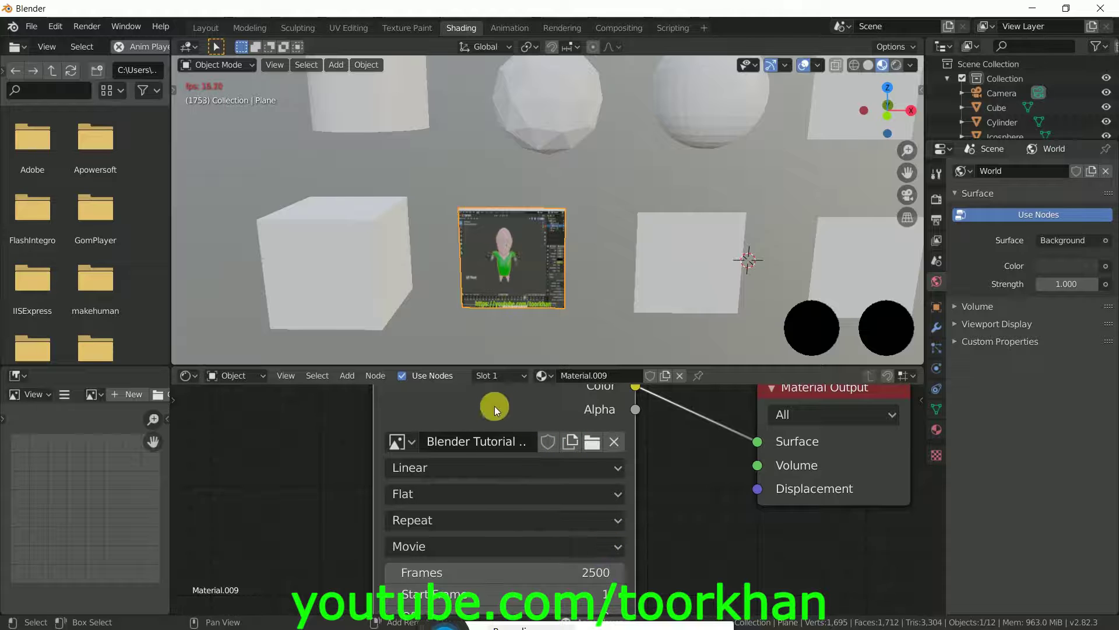
pyautogui.moveTo(504, 423); pyautogui.dragTo(503, 445, button='middle')
pyautogui.scroll(-3, 505, 445)
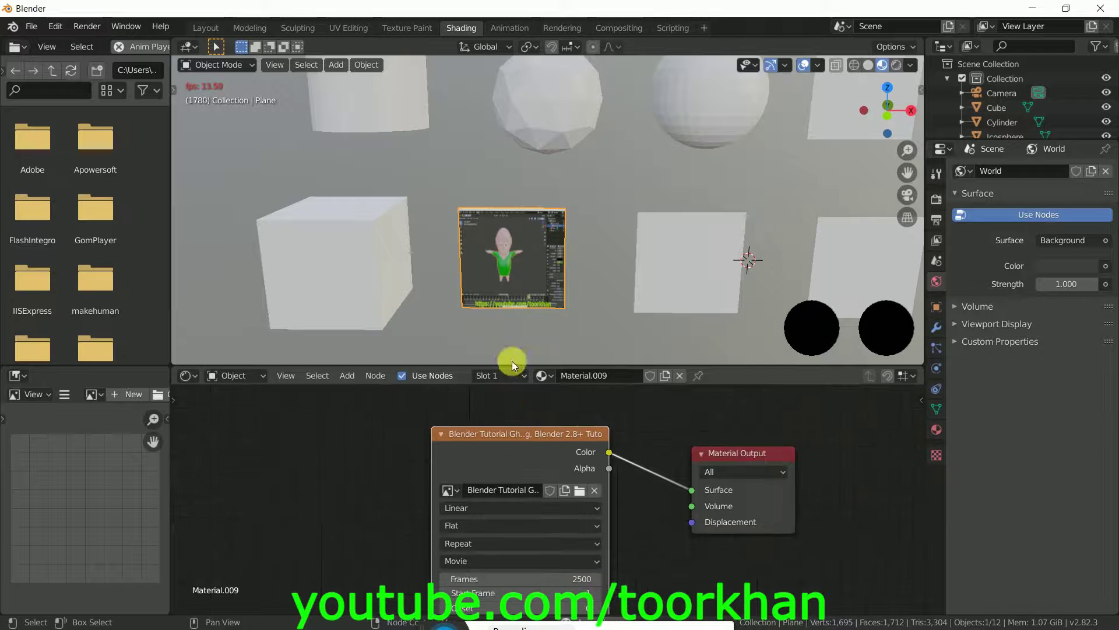
pyautogui.scroll(8, 554, 275)
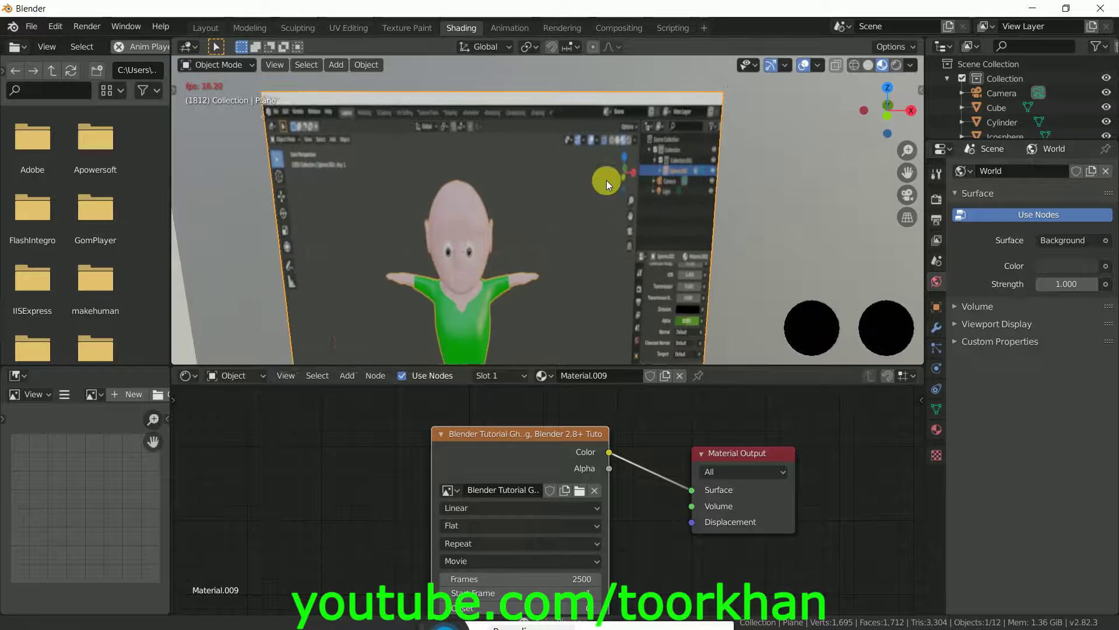
pyautogui.scroll(-8, 604, 185)
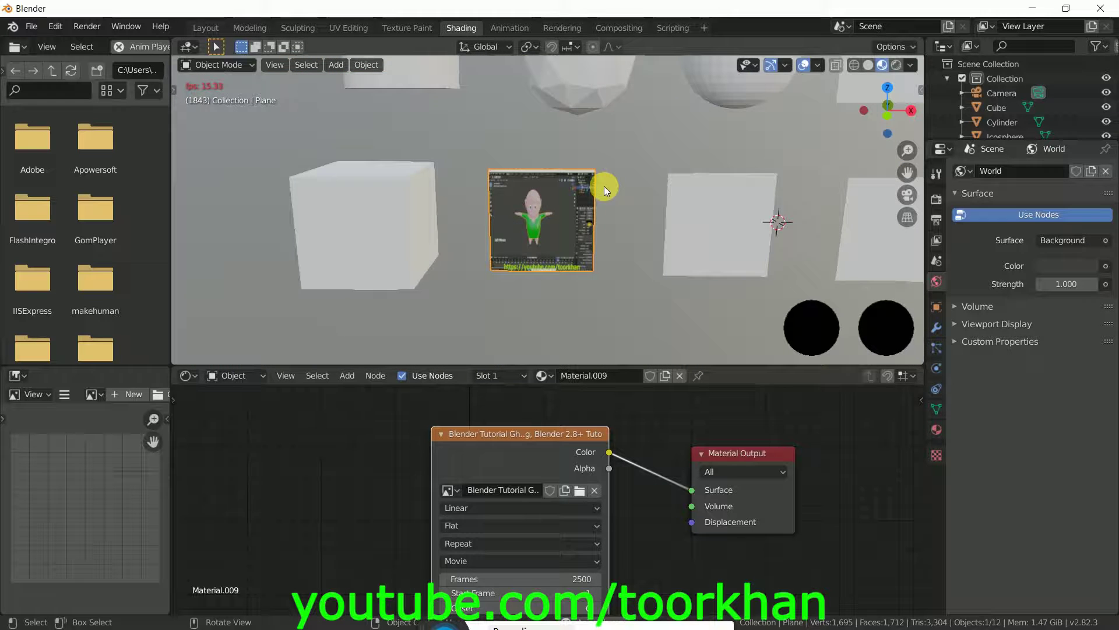
pyautogui.keyDown('shift'); pyautogui.moveTo(610, 204); pyautogui.dragTo(544, 264, button='middle'); pyautogui.keyUp('shift')
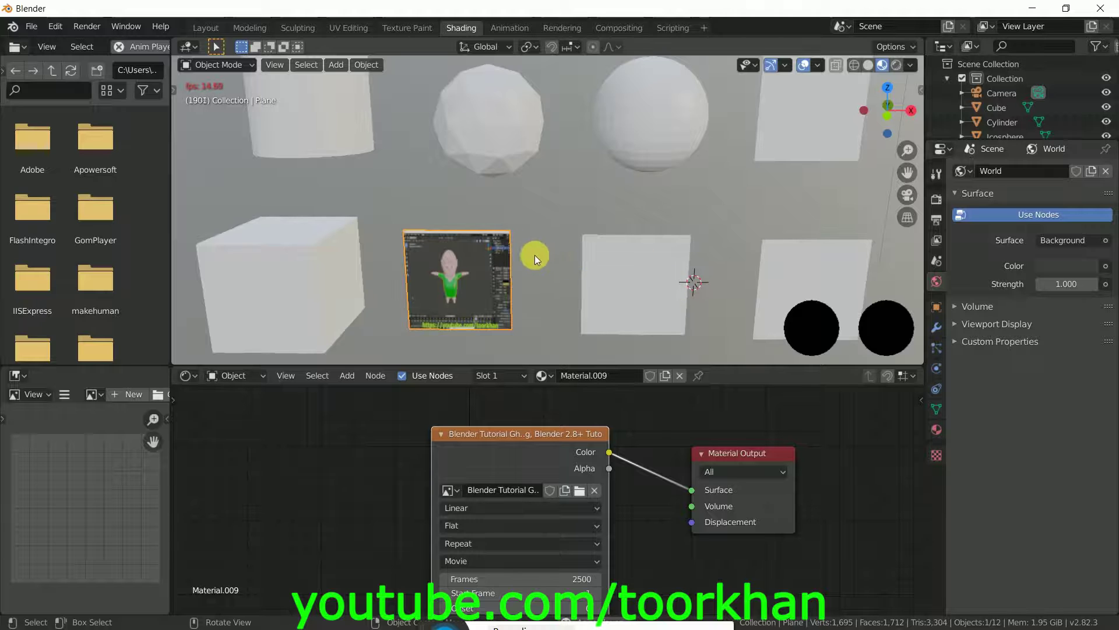
pyautogui.scroll(-3, 536, 254)
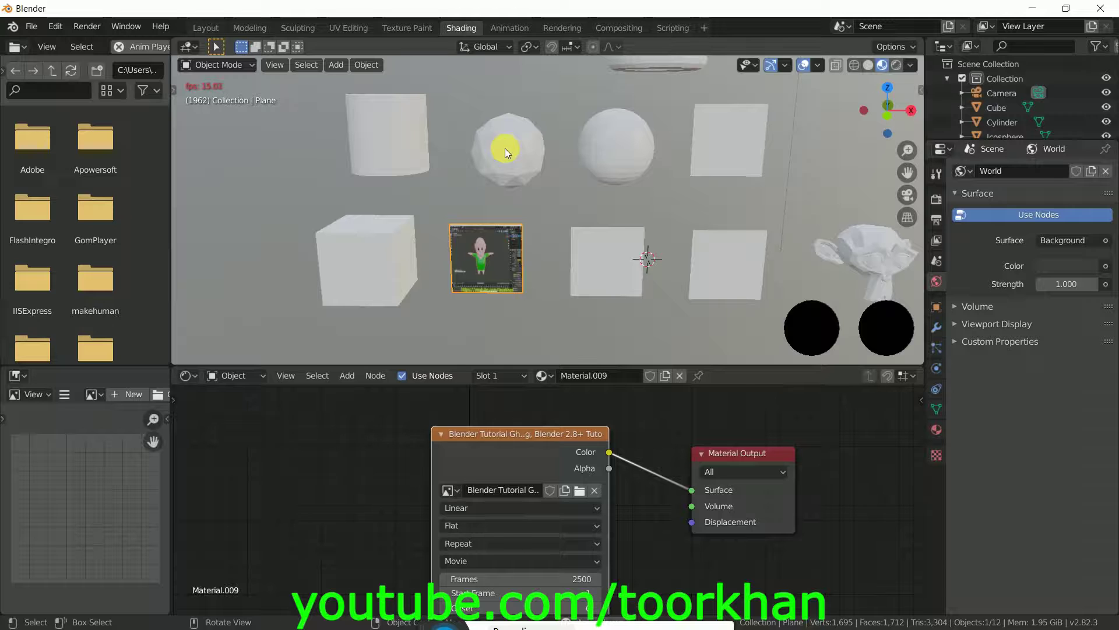
# - Select the ico sphere and delete the Principled BSDF node from its material
pyautogui.click(507, 153)
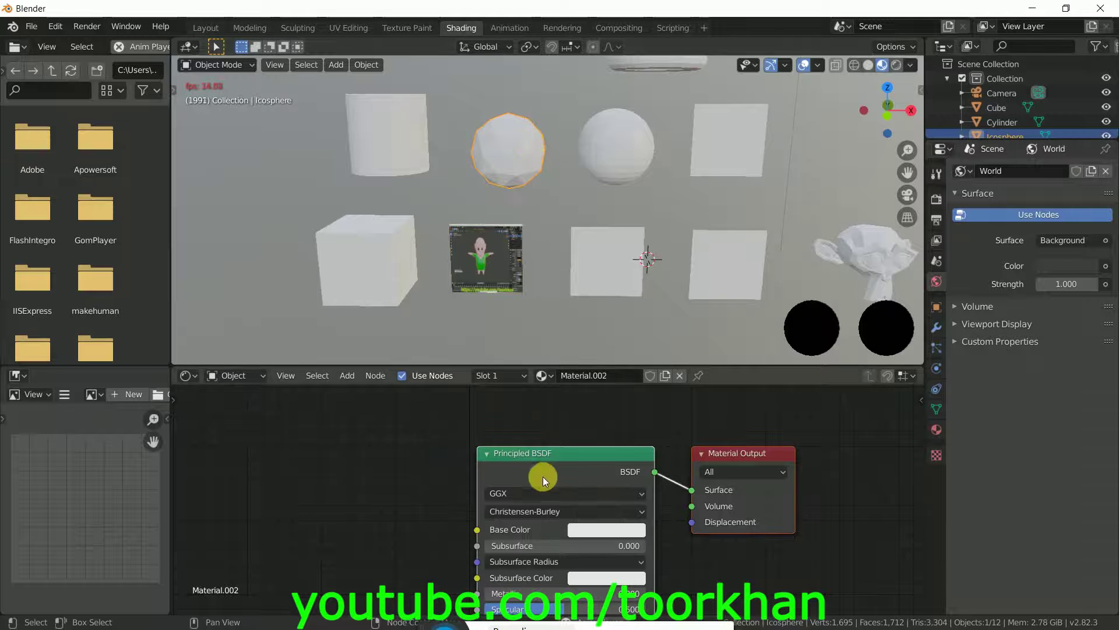
pyautogui.click(557, 453)
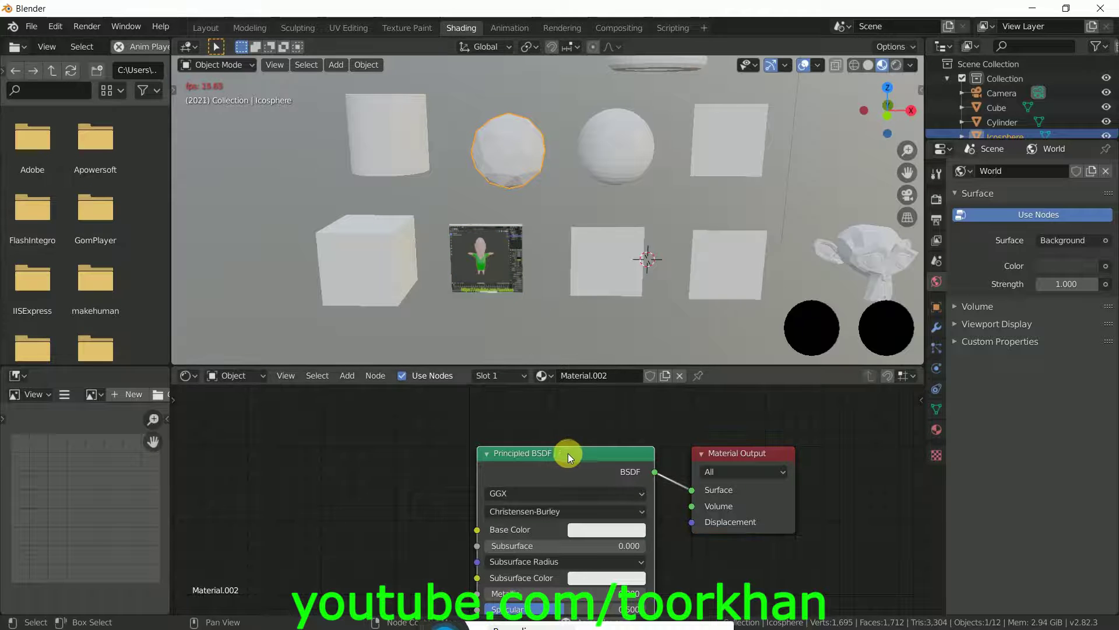
pyautogui.press('x')
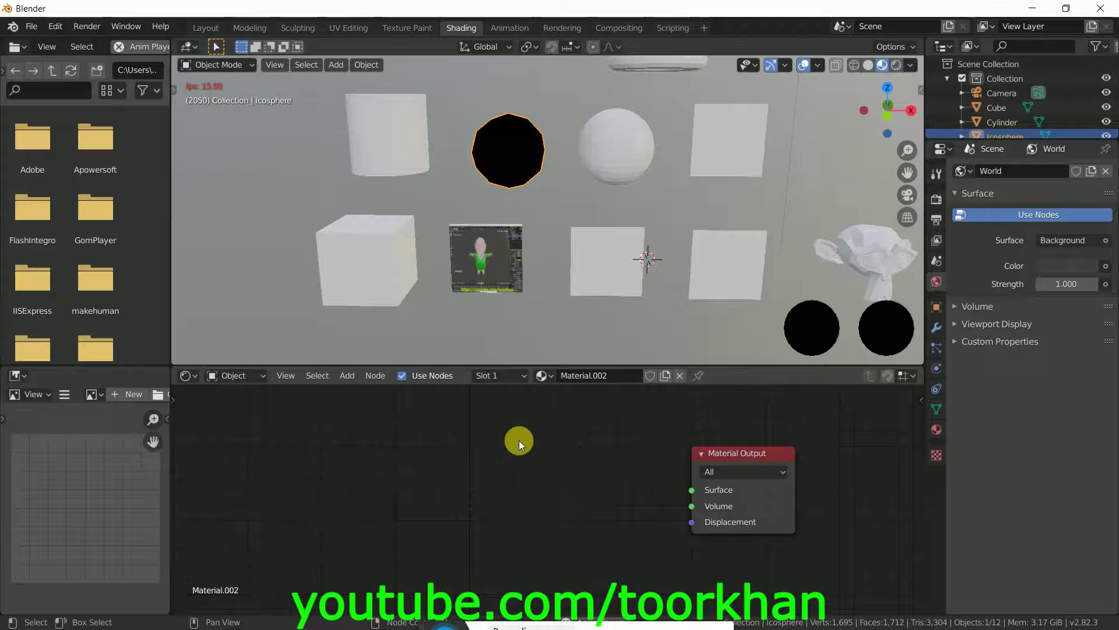
# - Add an Image Texture node to the ico sphere's material and connect its Color to the Material Output's Surface
pyautogui.hotkey('shift', 'a')
pyautogui.moveTo(499, 462)
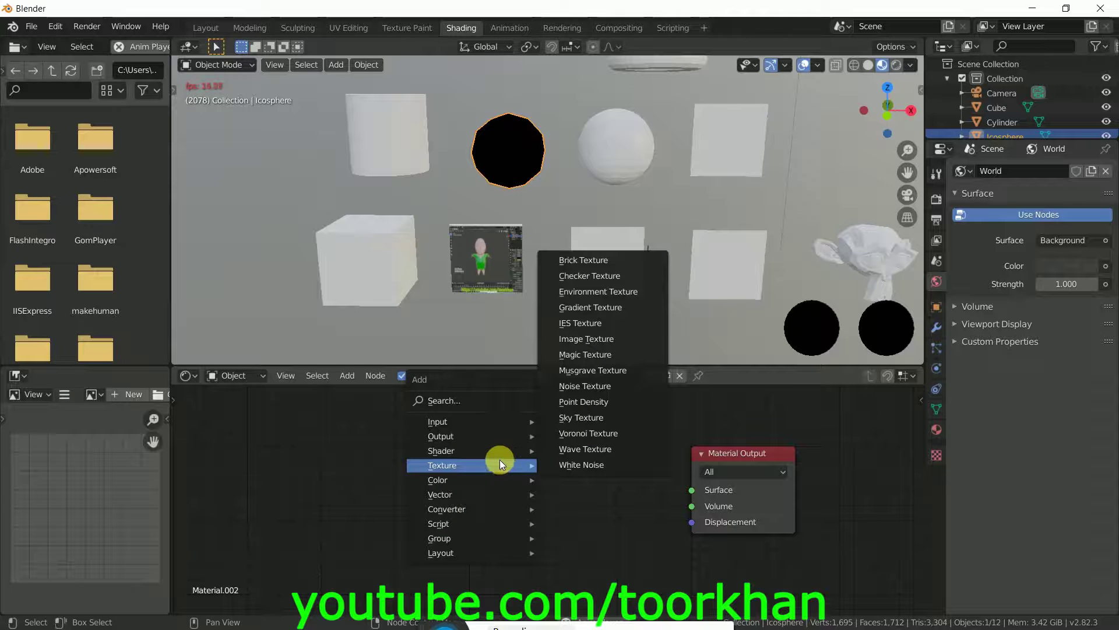
pyautogui.click(608, 340)
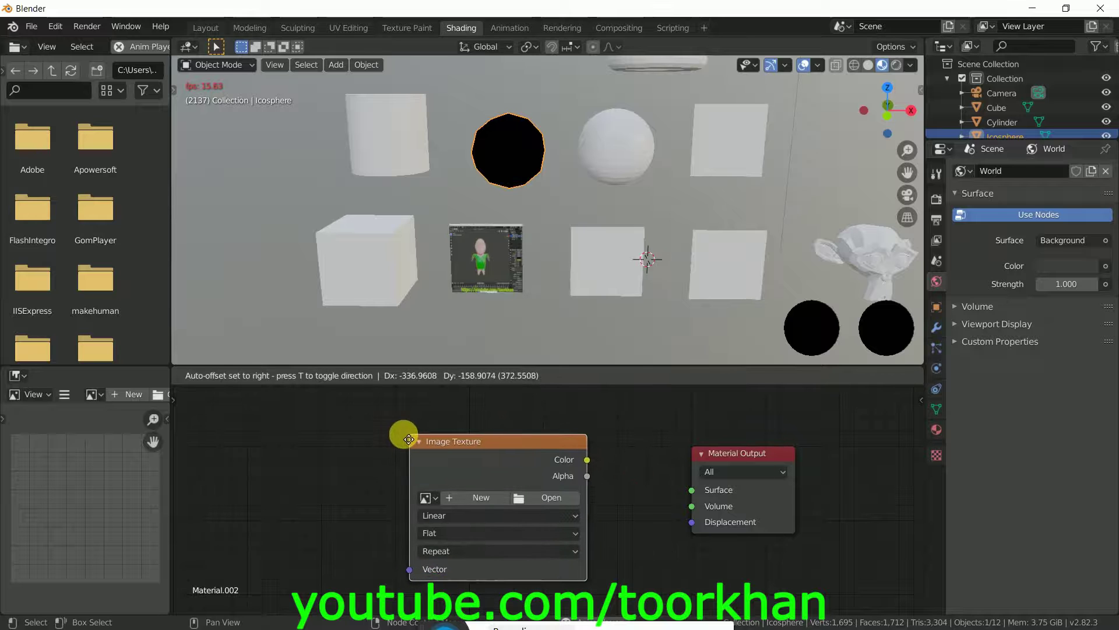
pyautogui.click(435, 436)
pyautogui.moveTo(578, 460); pyautogui.dragTo(692, 489)
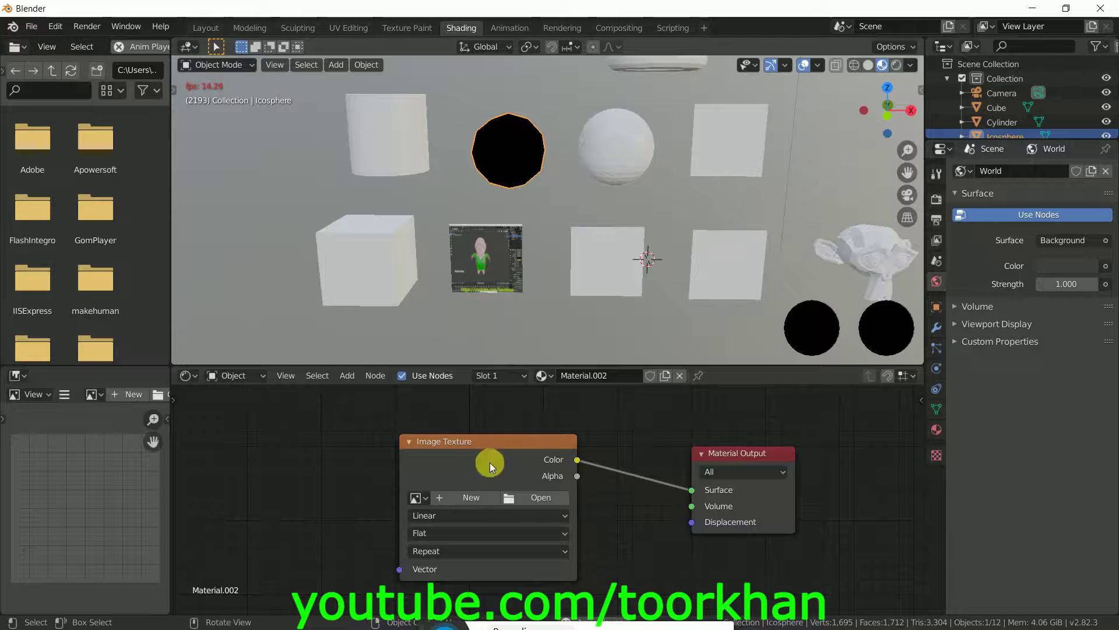
# - Load the "900000 ants army" tutorial video from Desktop\Bablo into the ico sphere's Image Texture node
pyautogui.click(539, 497)
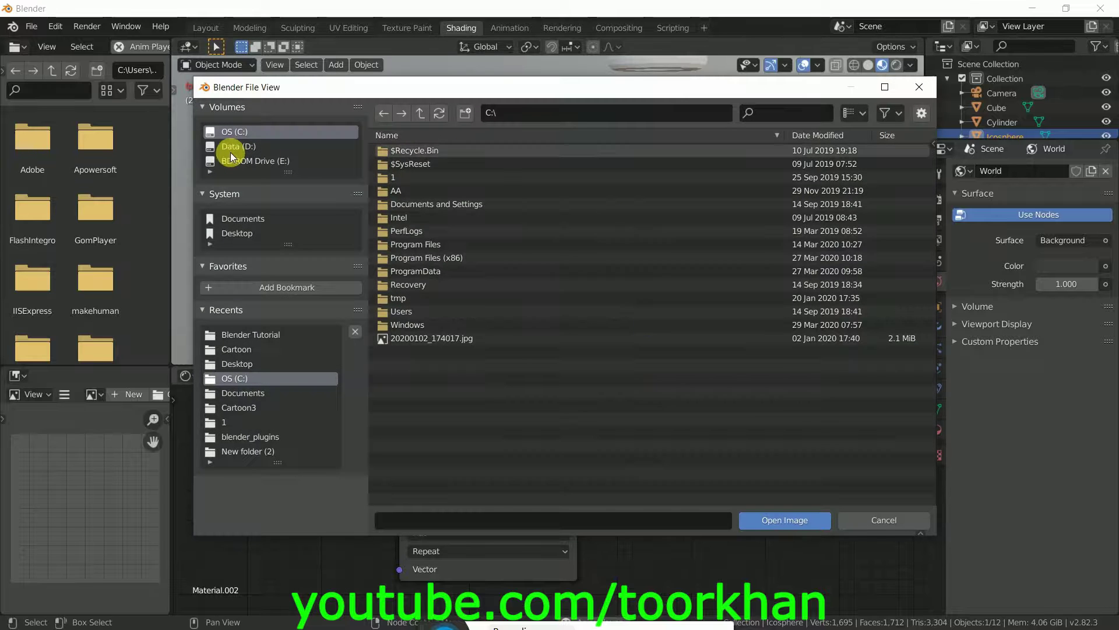
pyautogui.click(243, 234)
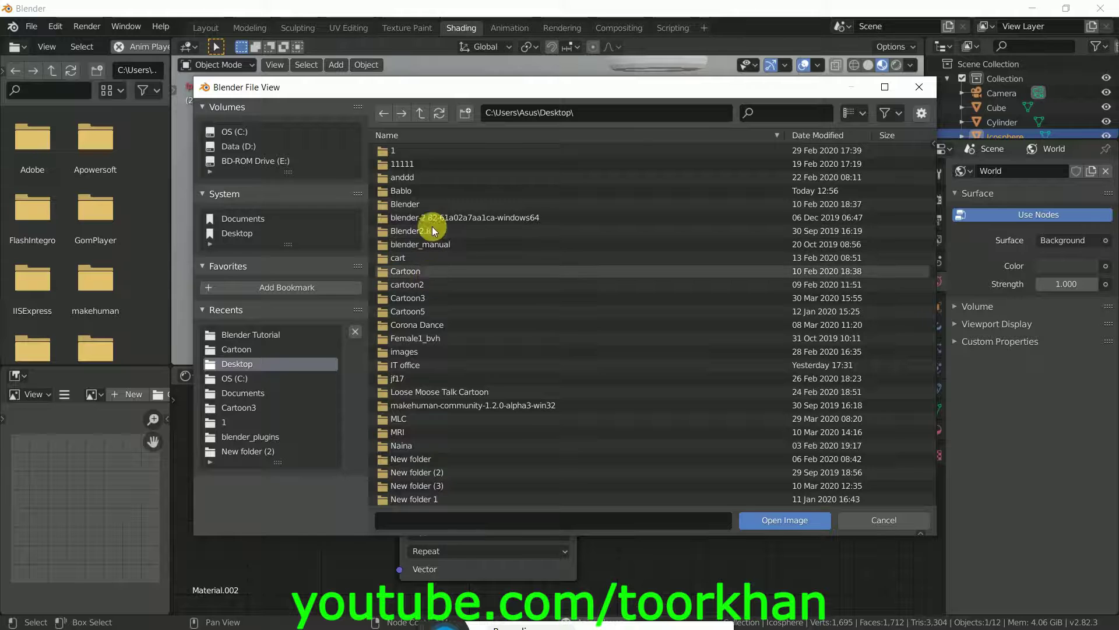
pyautogui.doubleClick(414, 188)
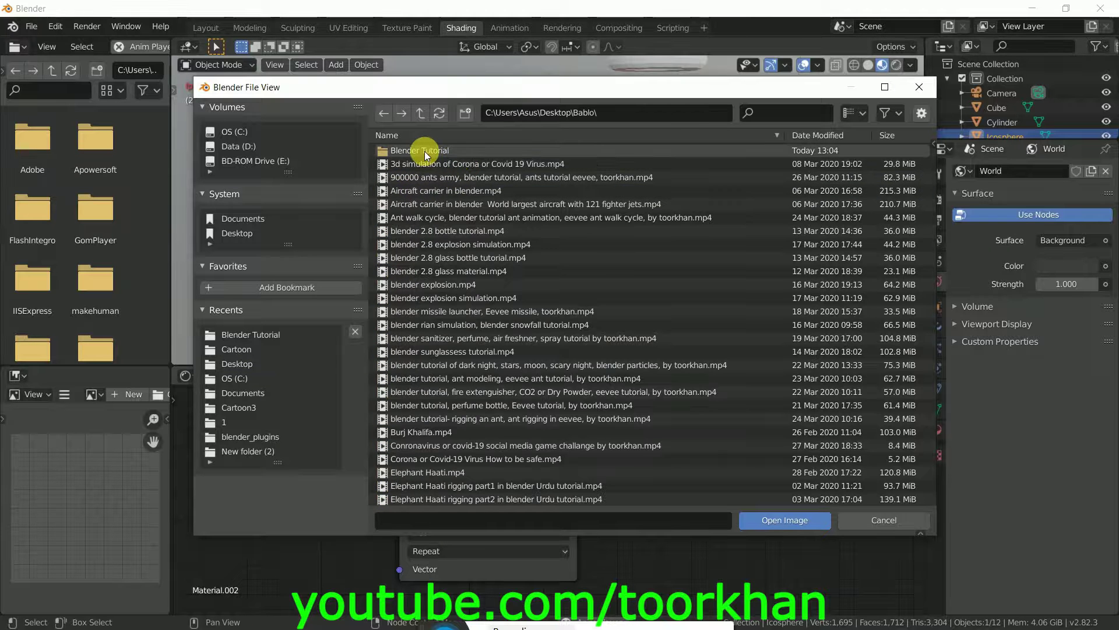
pyautogui.doubleClick(463, 179)
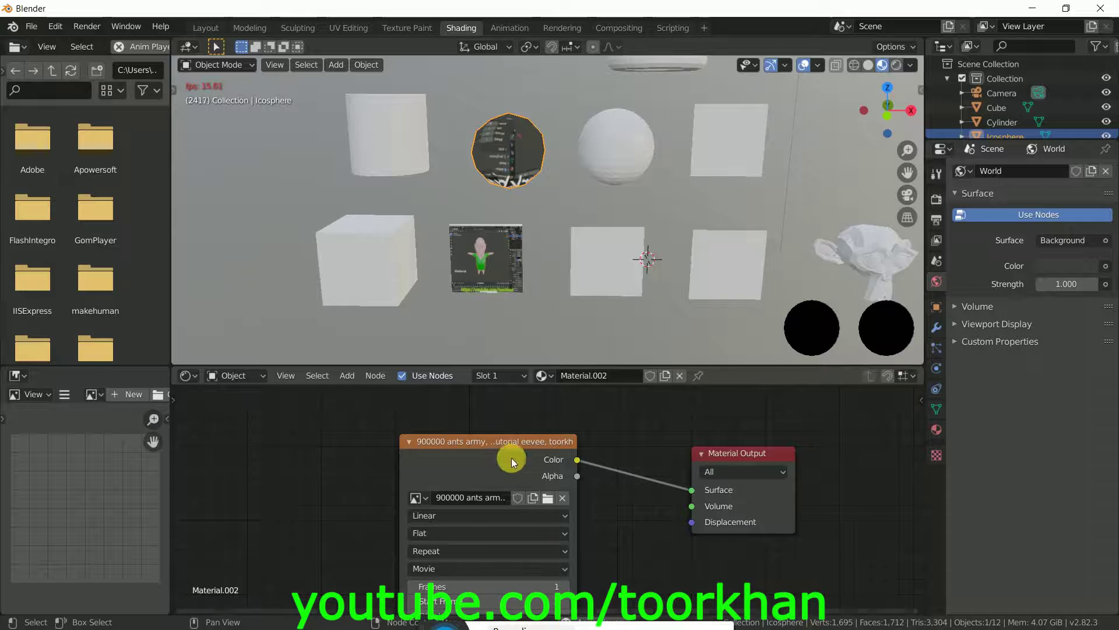
# - Set the ico sphere's video texture to 2500 frames and enable its Auto Refresh
pyautogui.moveTo(509, 442); pyautogui.dragTo(508, 405)
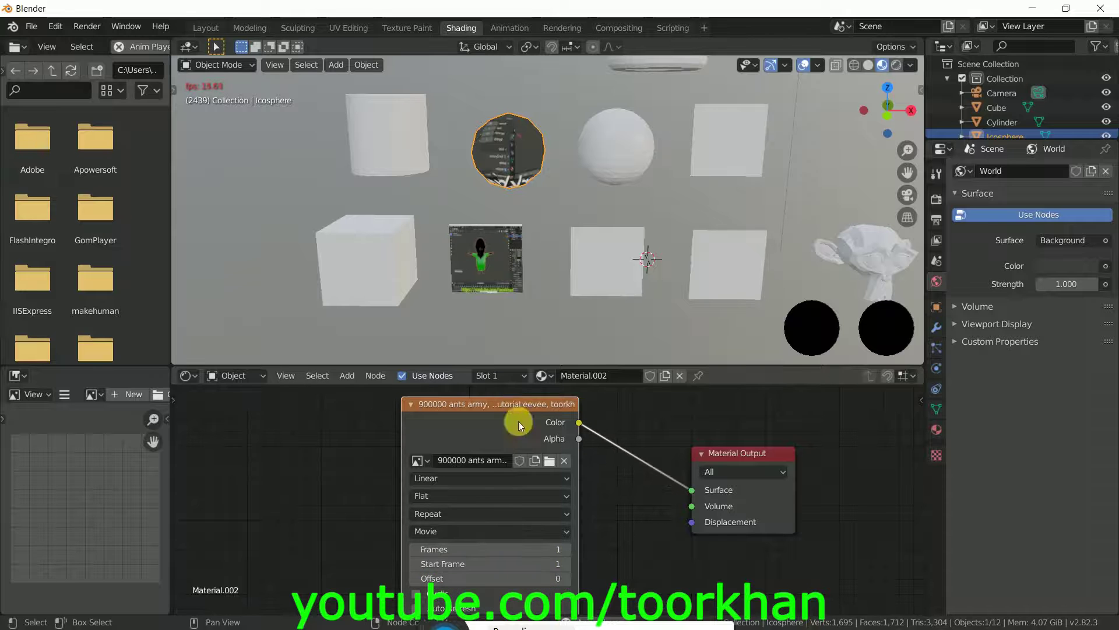
pyautogui.click(553, 549)
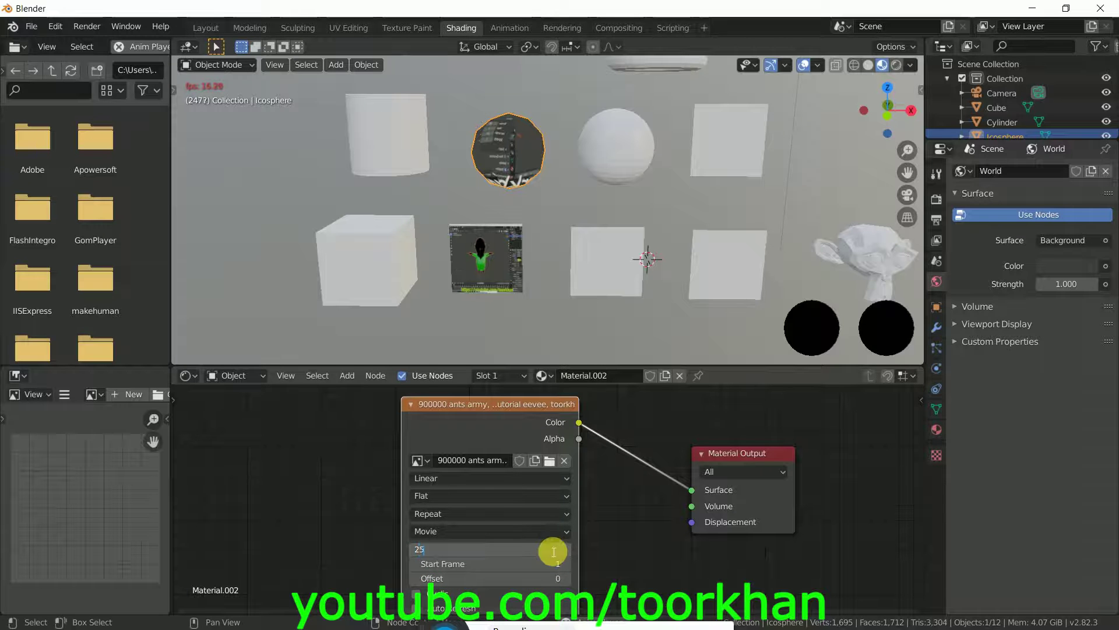
pyautogui.press('Return')
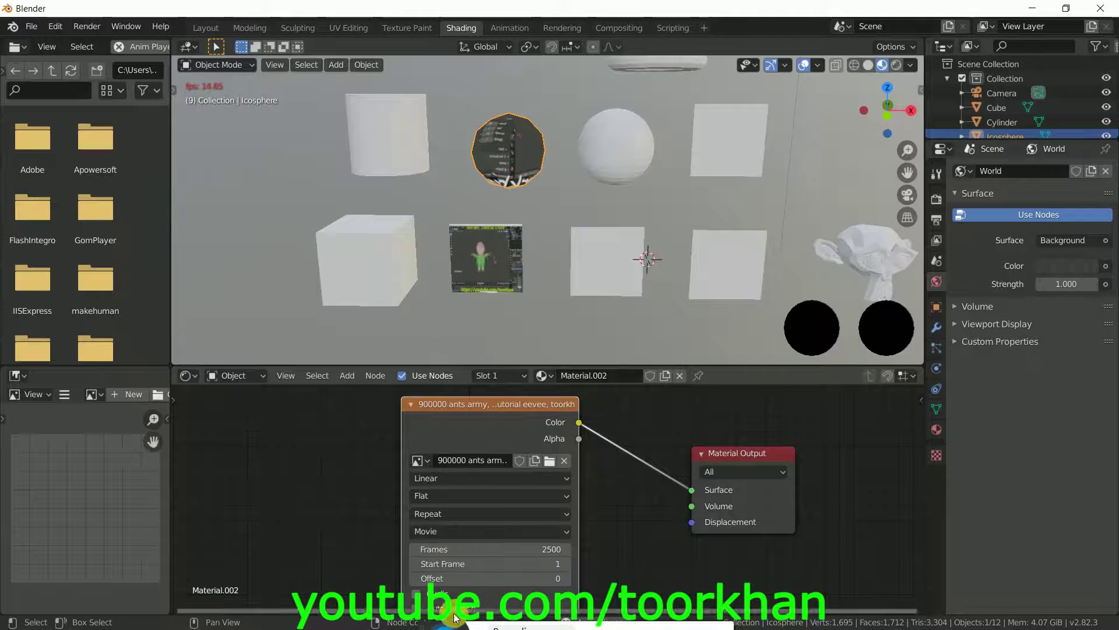
pyautogui.moveTo(449, 407); pyautogui.dragTo(454, 582)
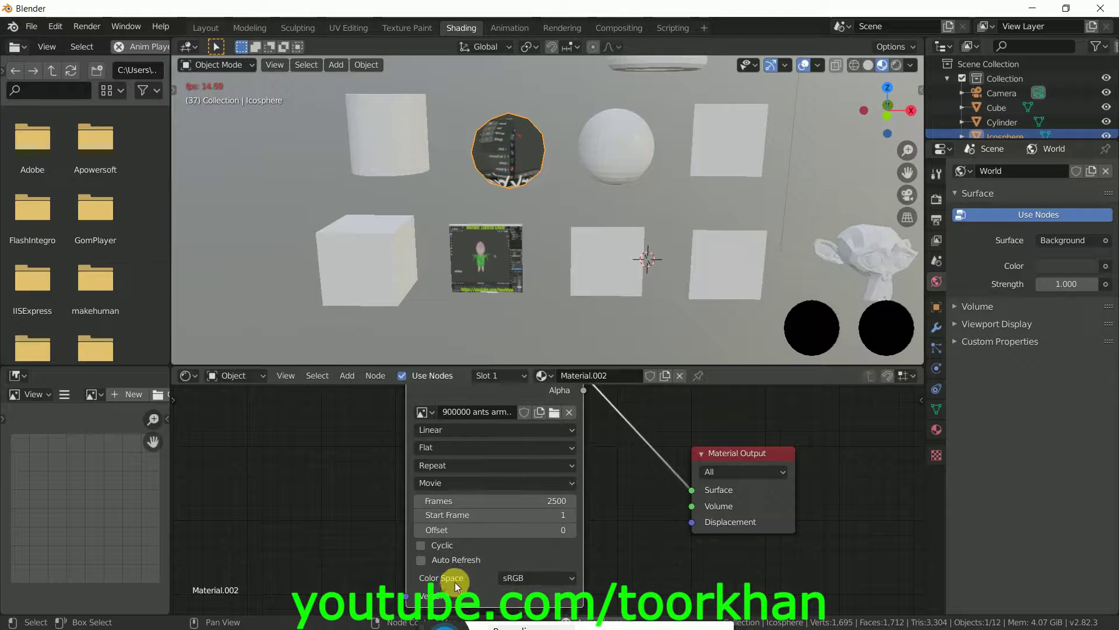
pyautogui.scroll(2, 470, 571)
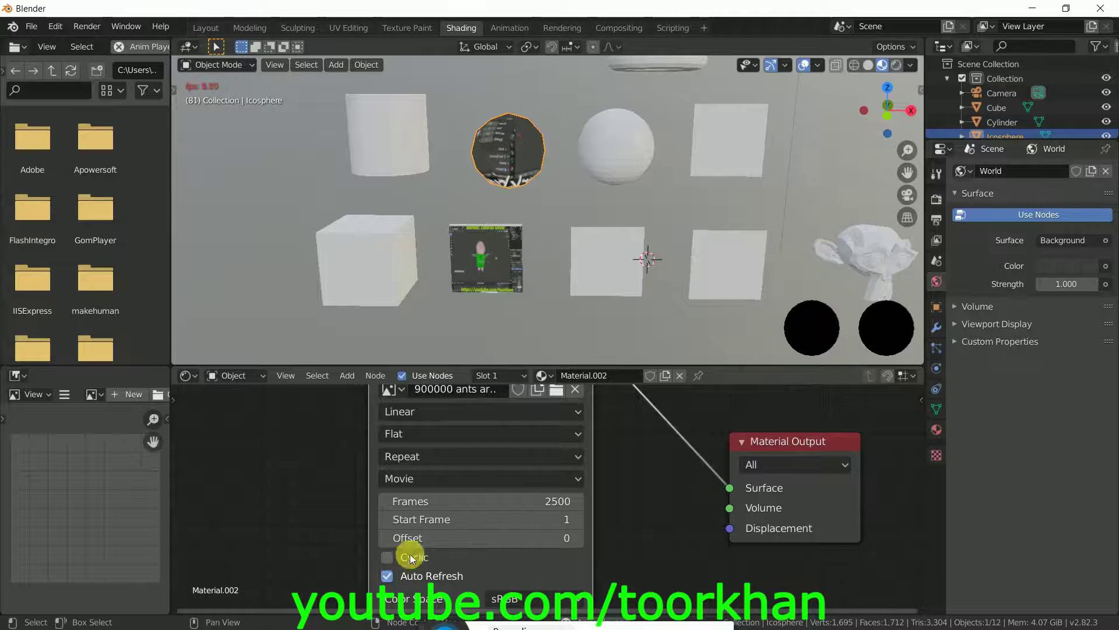
pyautogui.scroll(-3, 484, 475)
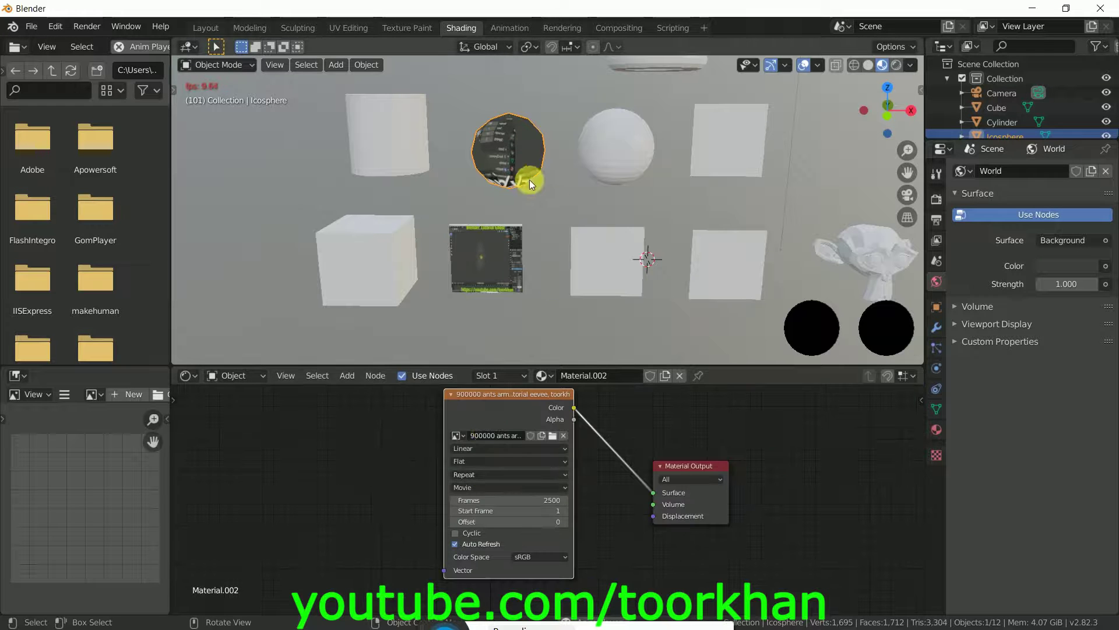
# - Set the ico sphere texture's interpolation to Smart and inspect the video on its surface up close
pyautogui.moveTo(537, 138)
pyautogui.mouseDown(button='middle')
pyautogui.moveTo(477, 205)
pyautogui.moveTo(411, 200)
pyautogui.moveTo(474, 174)
pyautogui.moveTo(575, 165)
pyautogui.moveTo(543, 144)
pyautogui.mouseUp(button='middle')
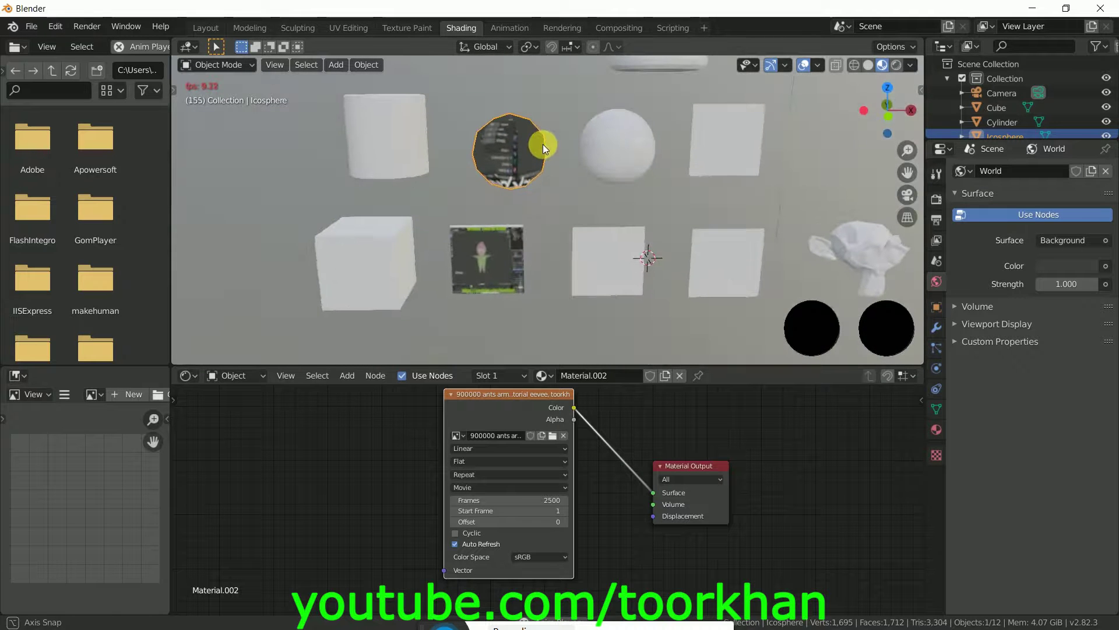
pyautogui.click(515, 449)
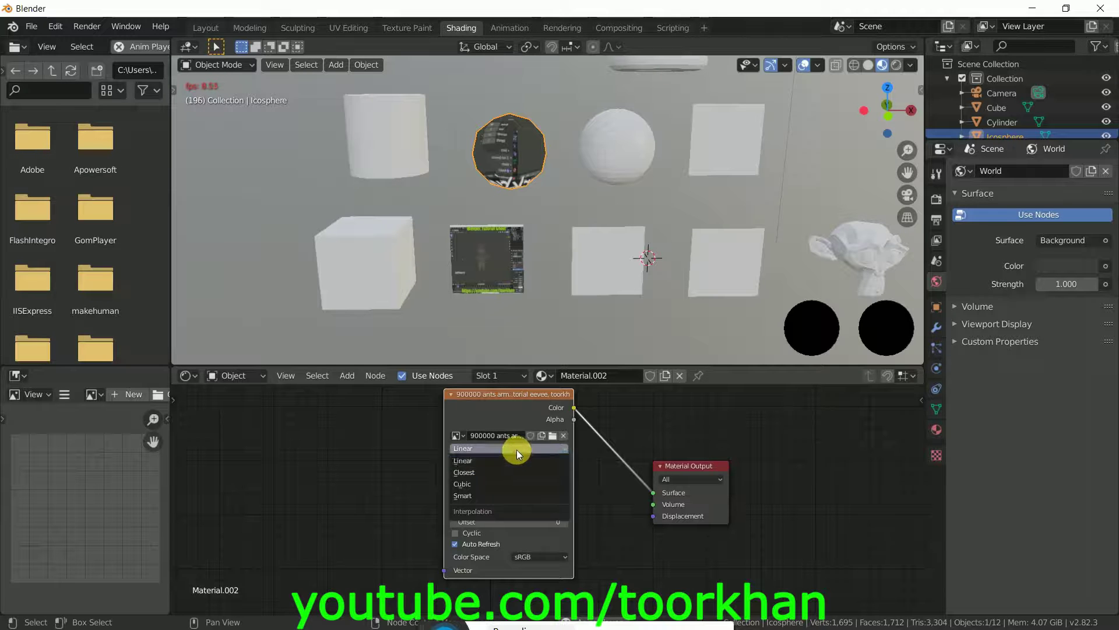
pyautogui.click(480, 497)
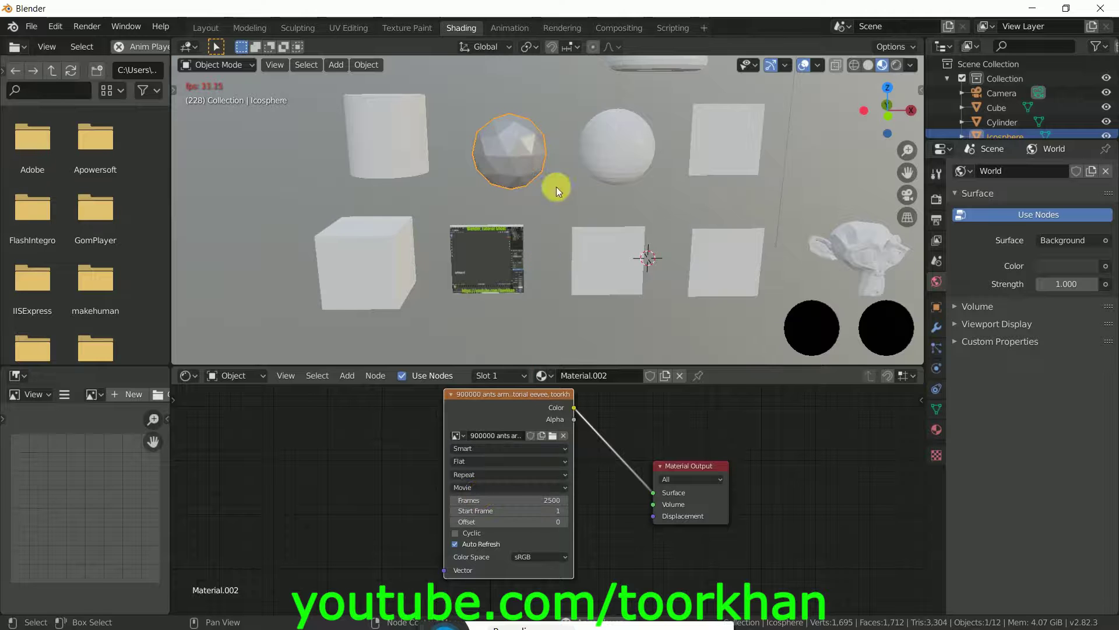
pyautogui.moveTo(551, 148); pyautogui.dragTo(627, 296, button='middle')
pyautogui.scroll(5, 560, 156)
pyautogui.moveTo(509, 260); pyautogui.dragTo(477, 232, button='middle')
pyautogui.scroll(-6, 477, 236)
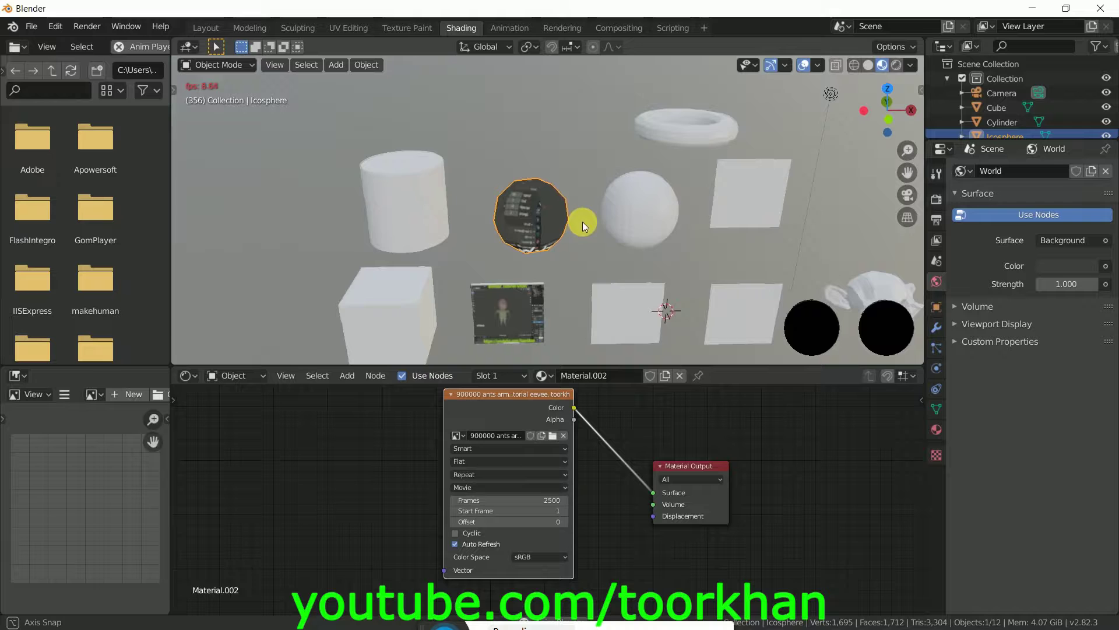
pyautogui.moveTo(620, 227); pyautogui.dragTo(517, 181, button='middle')
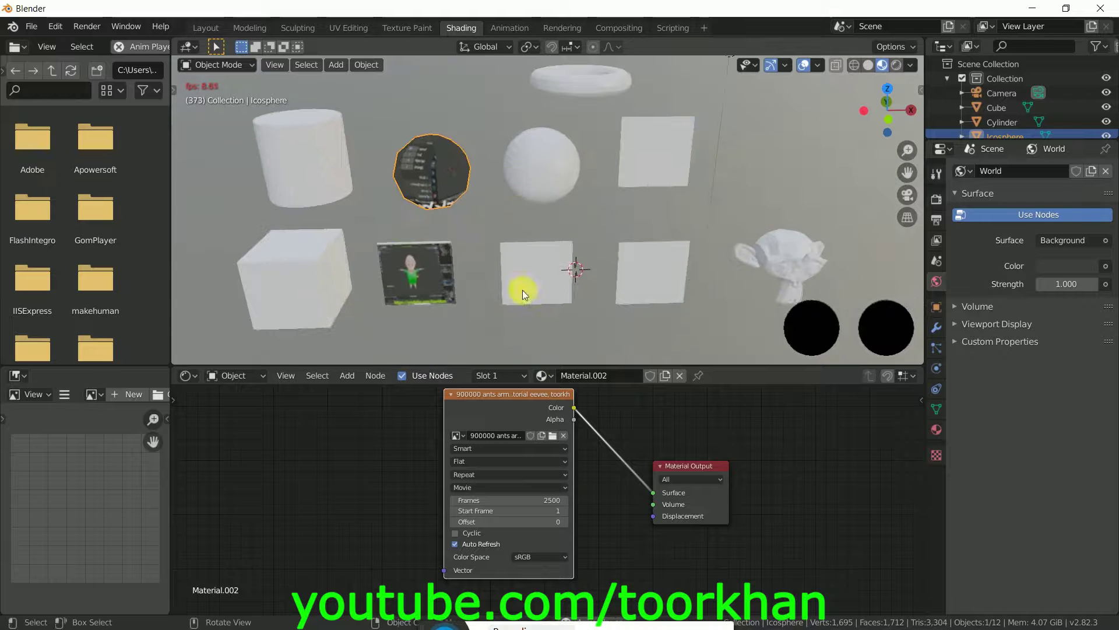
# - Change the ico sphere texture's interpolation to Cubic
pyautogui.click(499, 452)
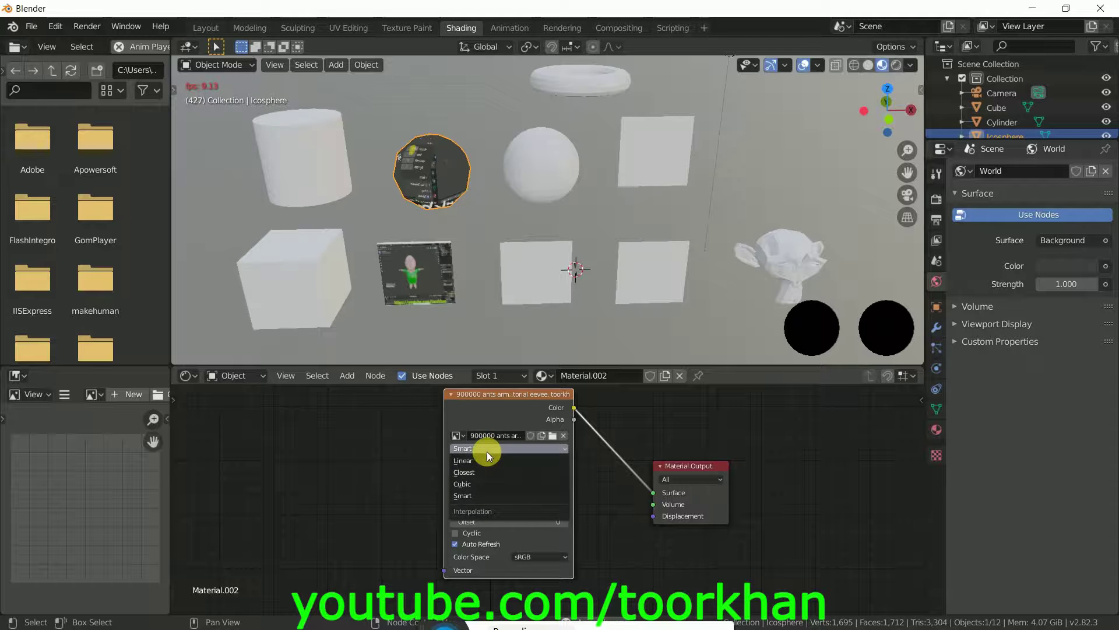
pyautogui.click(480, 484)
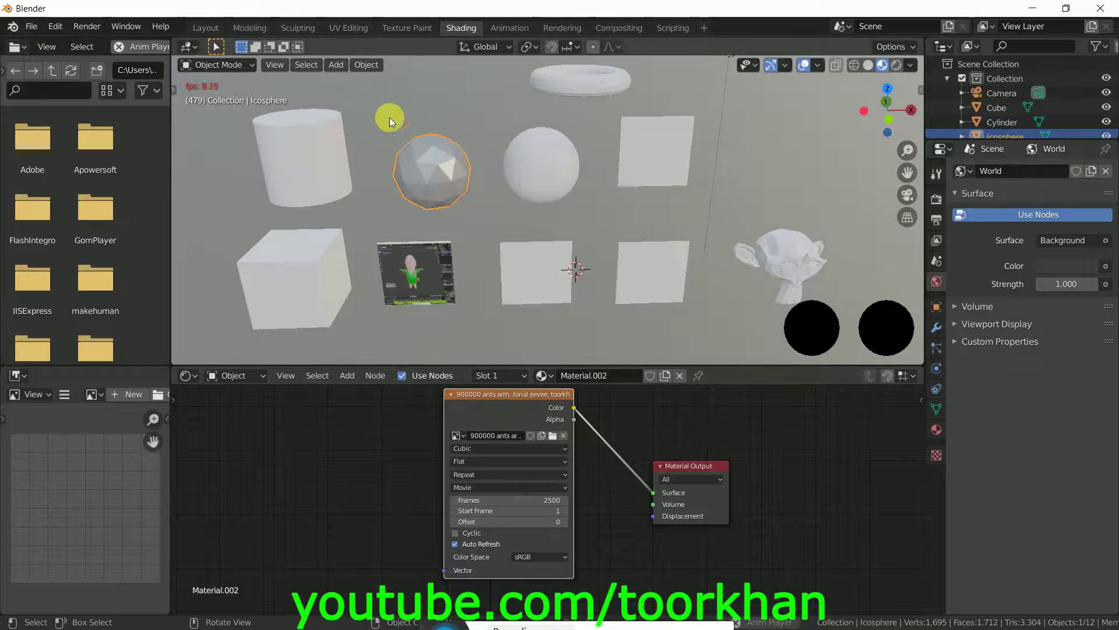
pyautogui.moveTo(541, 201); pyautogui.dragTo(558, 170, button='middle')
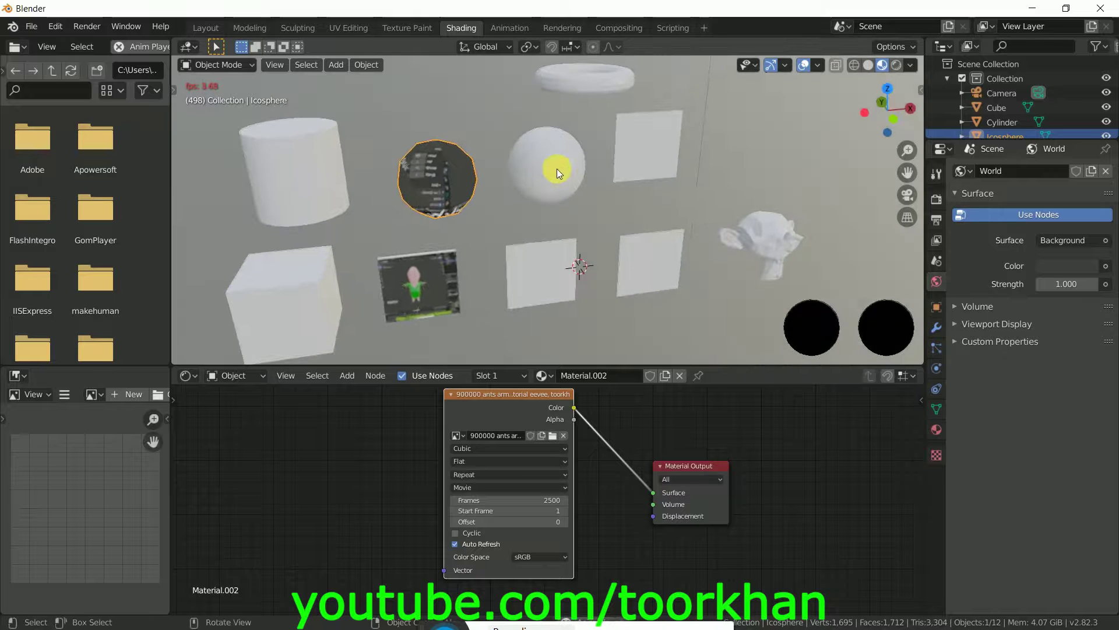
# - Select the smooth sphere beside the ico sphere and delete the Principled BSDF node from its material
pyautogui.click(559, 170)
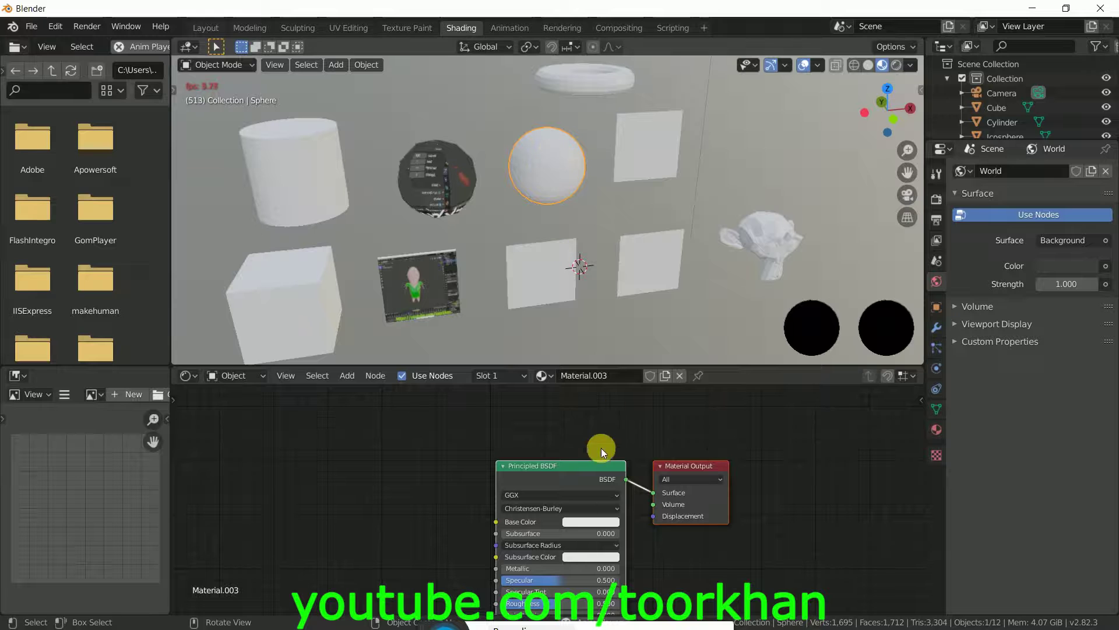
pyautogui.click(559, 465)
pyautogui.press('Delete')
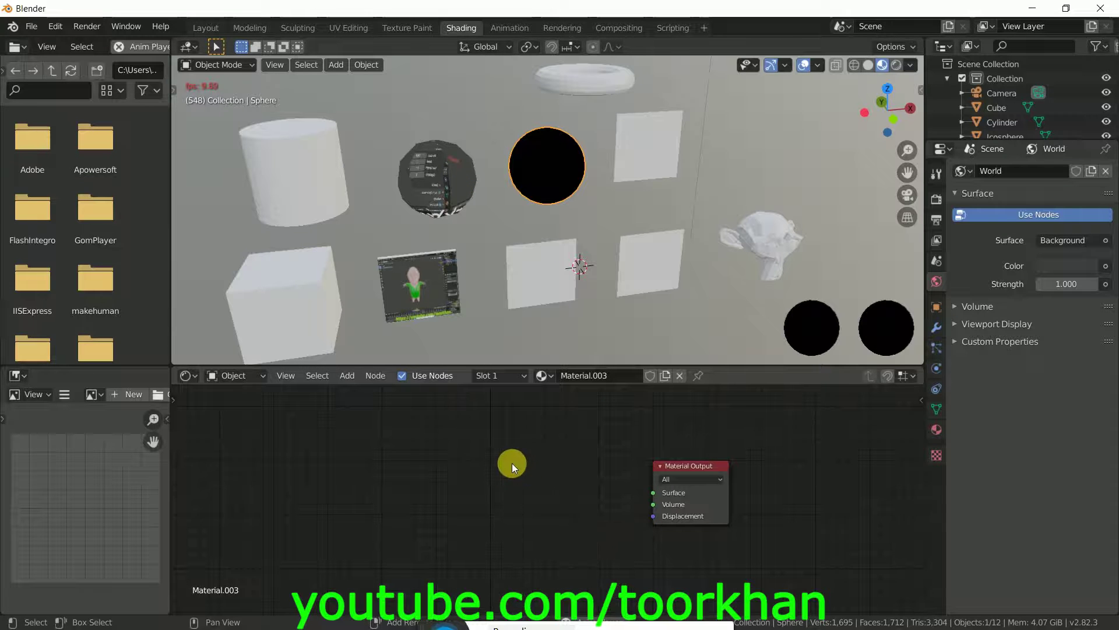
# - Add an Image Texture node to the sphere's material and connect its Color to the Material Output's Surface
pyautogui.hotkey('shift', 'a')
pyautogui.moveTo(508, 463)
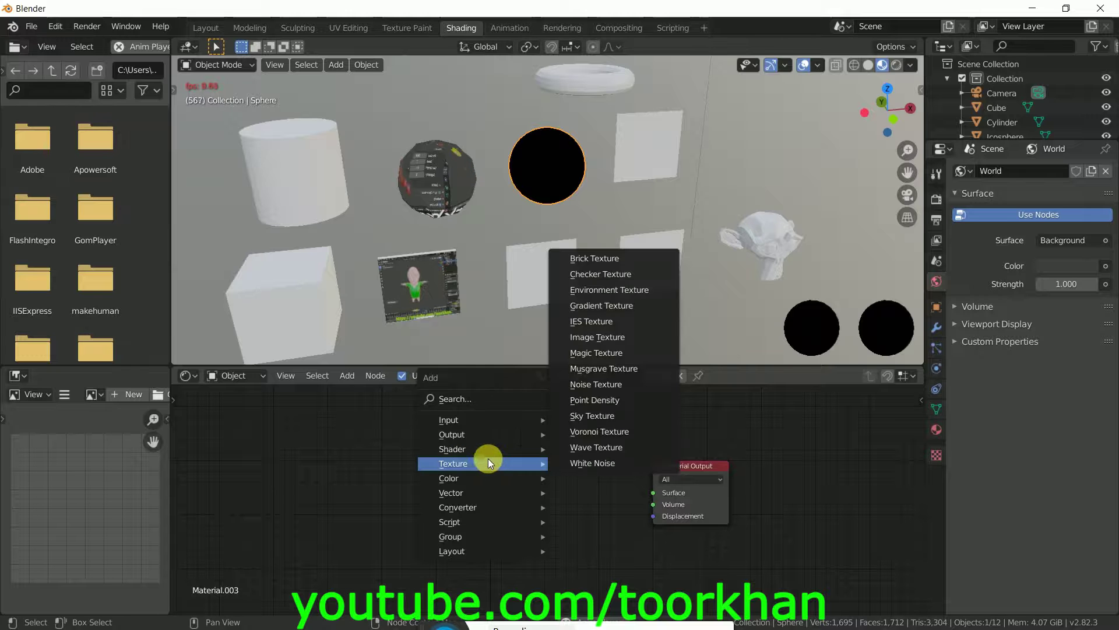
pyautogui.click(607, 336)
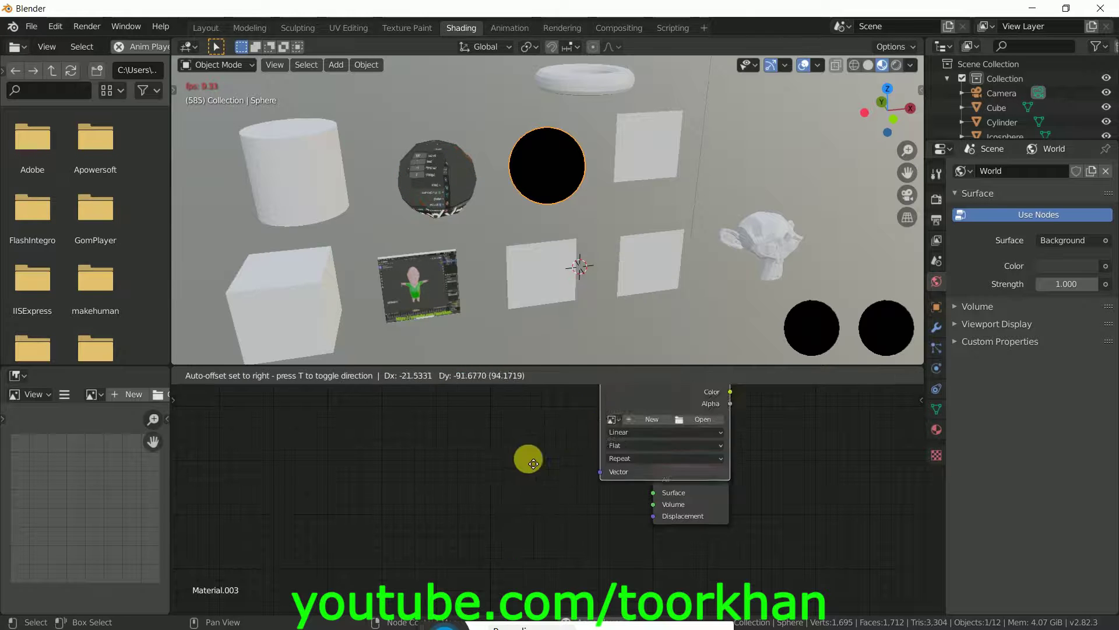
pyautogui.click(434, 470)
pyautogui.moveTo(511, 471); pyautogui.dragTo(660, 492)
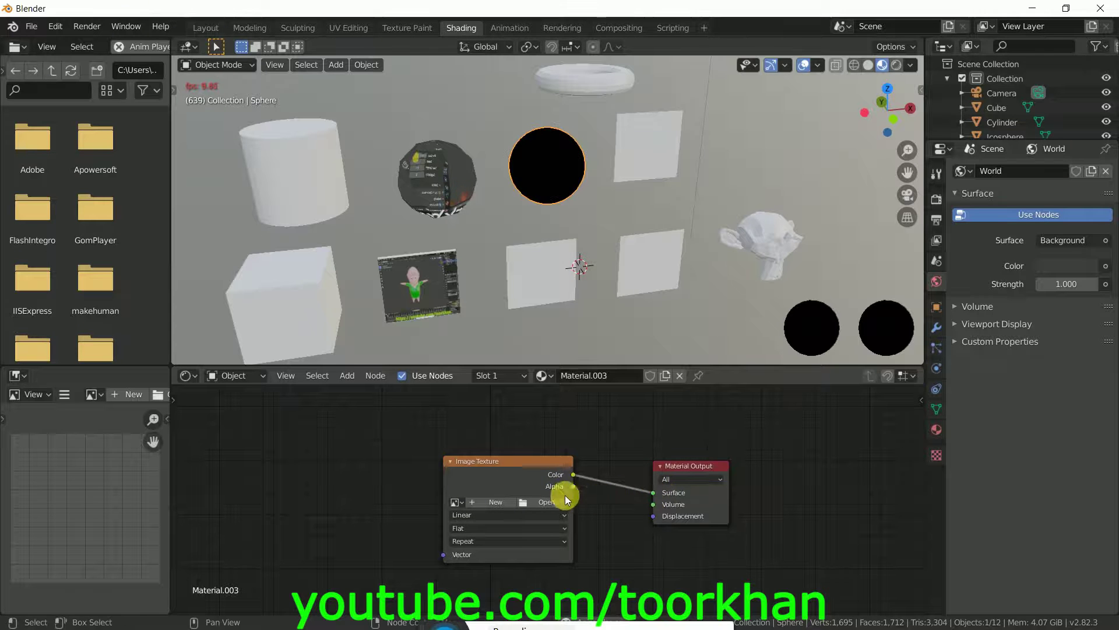
# - Load the "Aircraft carrier in blender World largest aircraft with 121 fighter jets.mp4" video from Desktop\Bablo into the sphere's Image Texture node
pyautogui.click(551, 503)
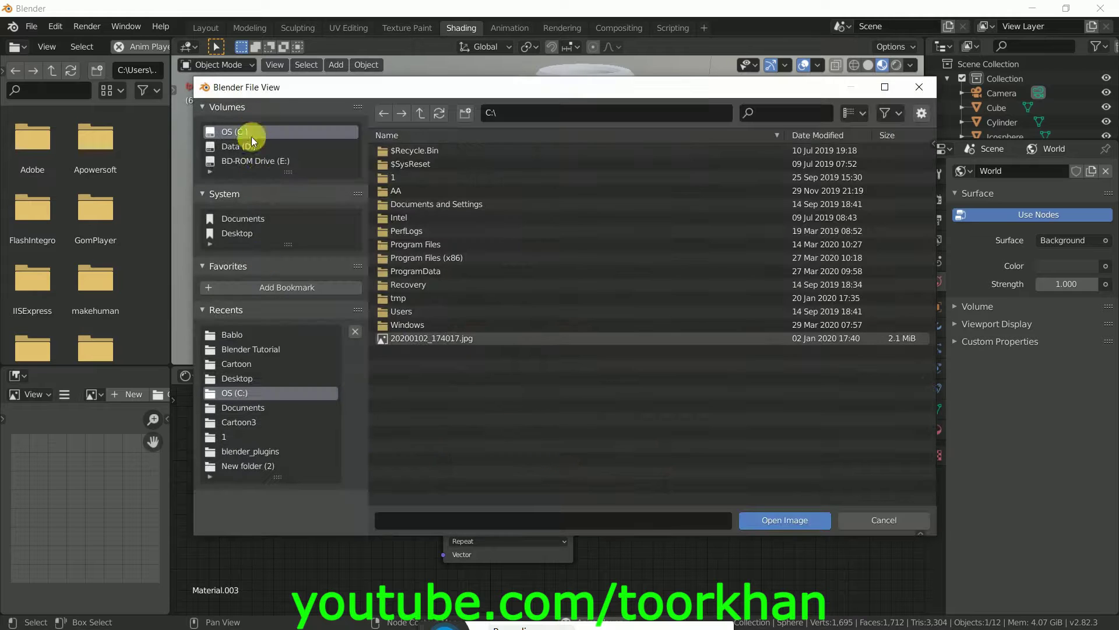
pyautogui.click(245, 232)
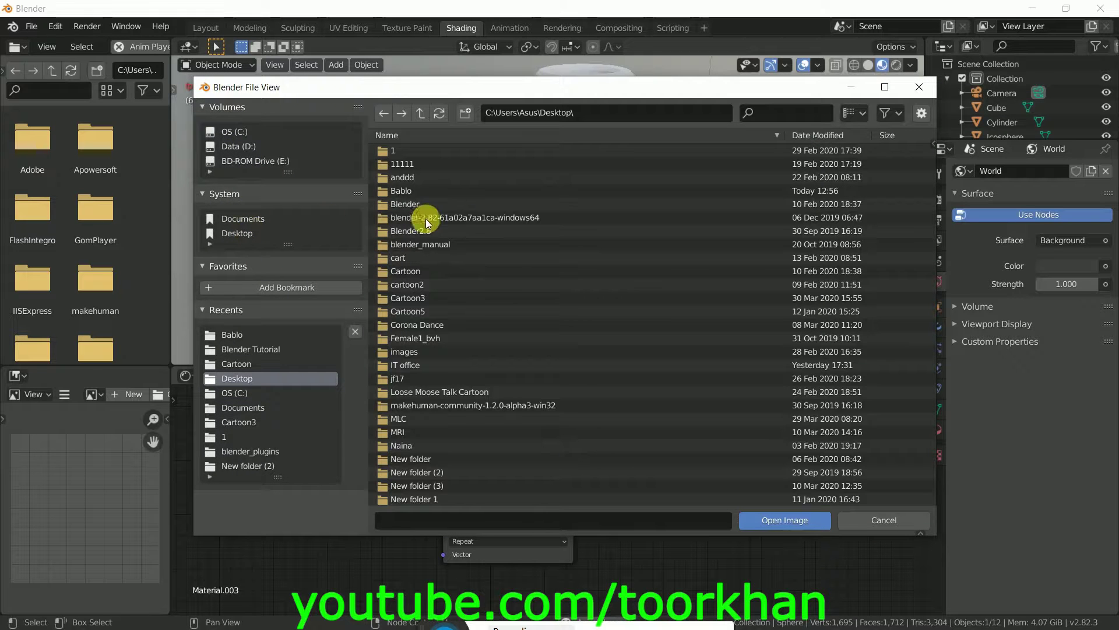
pyautogui.doubleClick(418, 188)
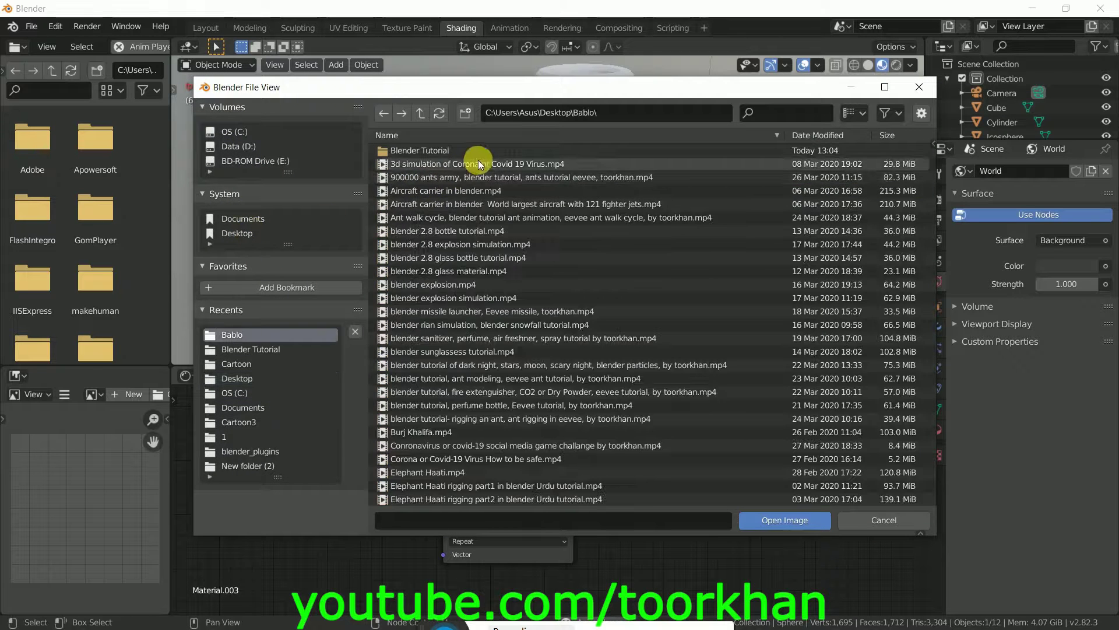
pyautogui.doubleClick(483, 202)
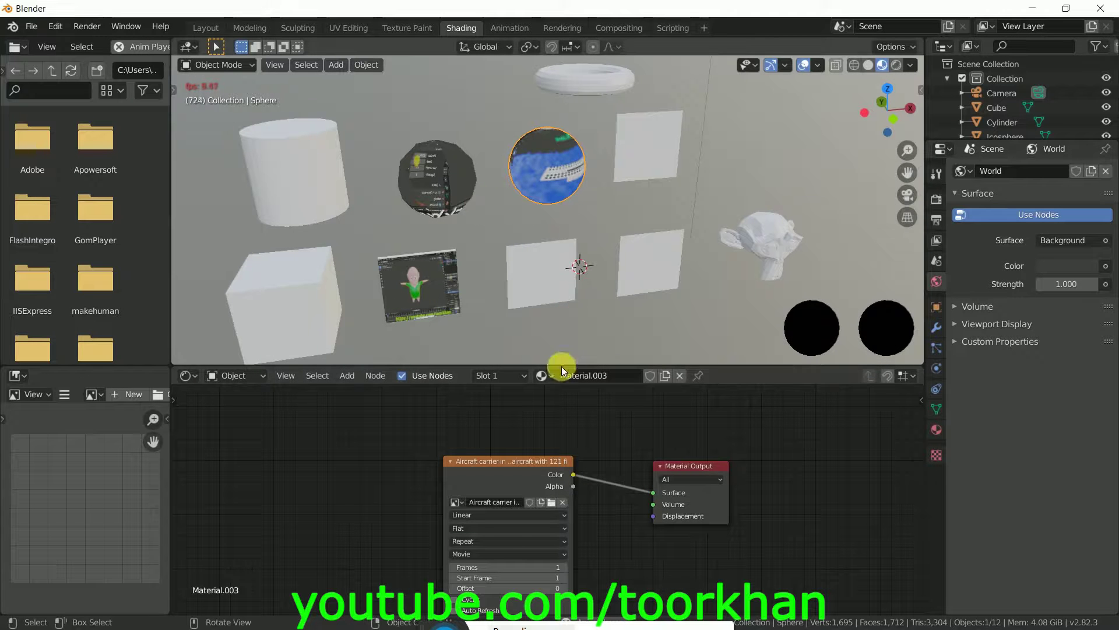
# - Configure the sphere's video texture with Auto Refresh enabled, 2500 frames and Smart interpolation
pyautogui.moveTo(494, 464); pyautogui.dragTo(519, 409)
pyautogui.click(482, 558)
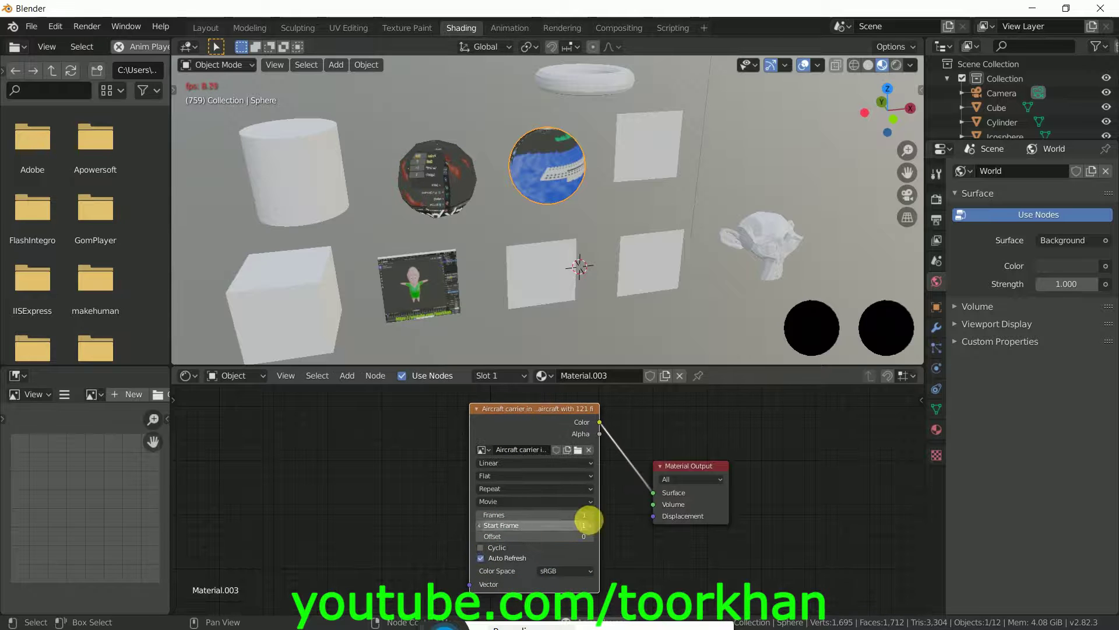
pyautogui.doubleClick(588, 516)
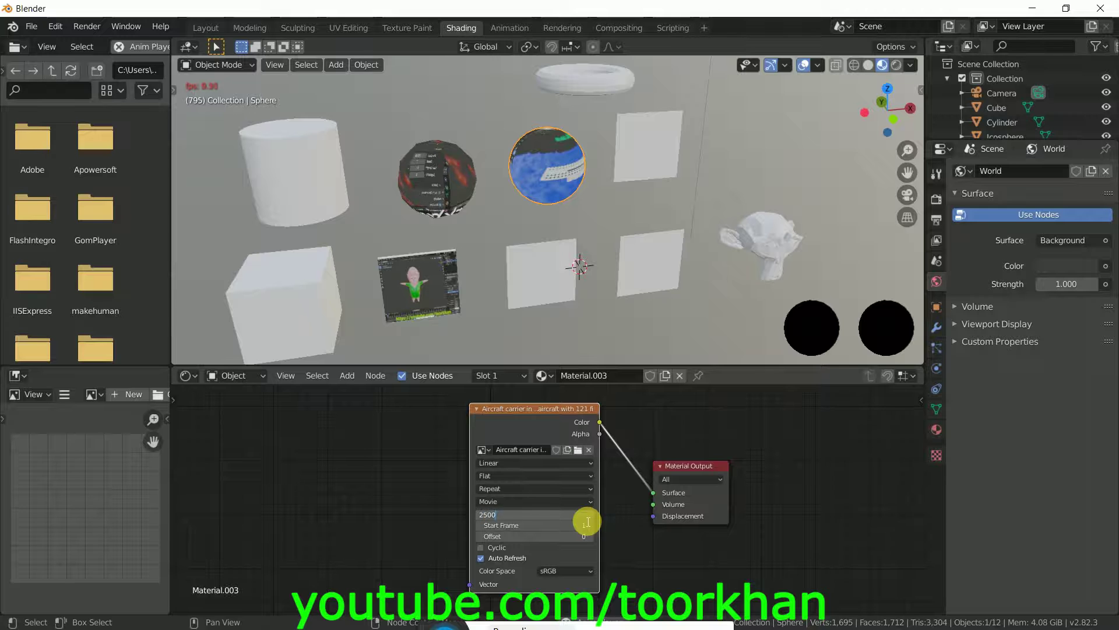
pyautogui.press('Return')
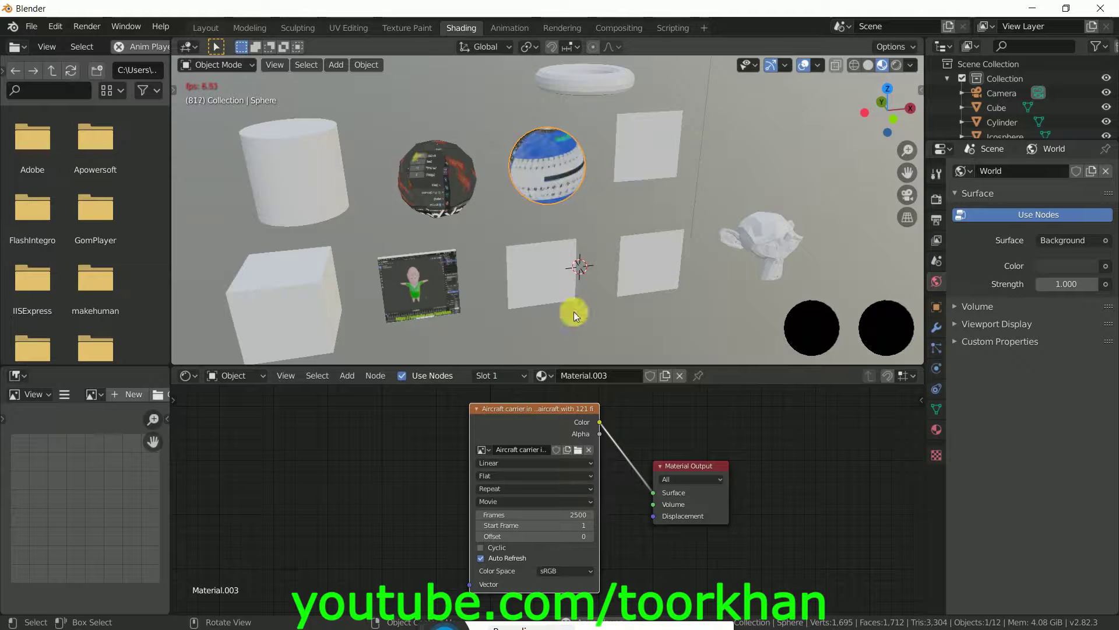
pyautogui.click(511, 462)
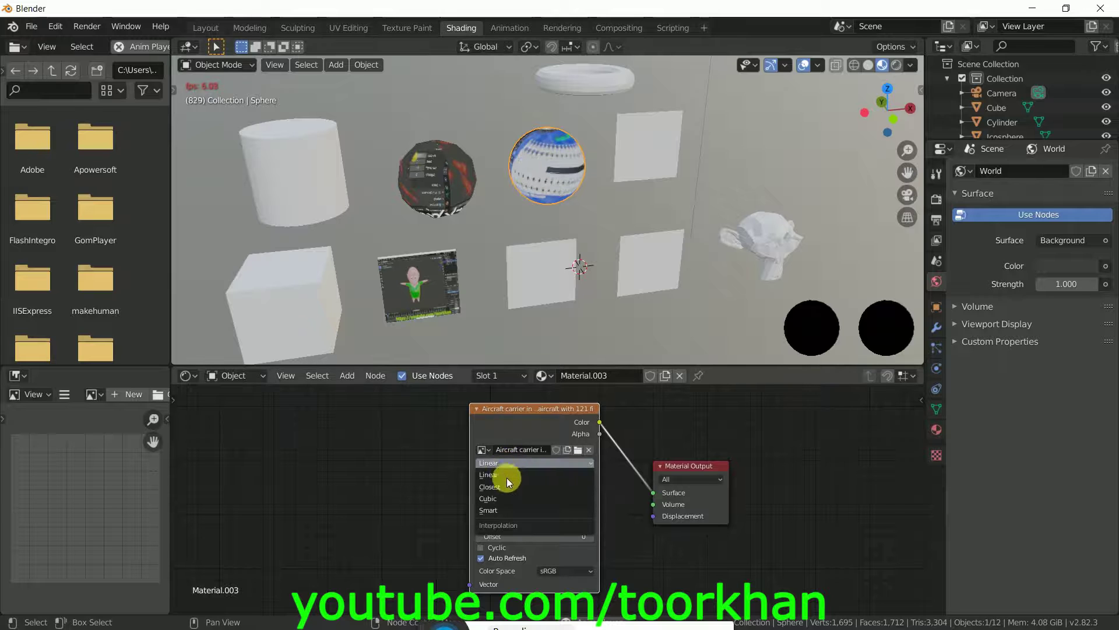
pyautogui.click(502, 508)
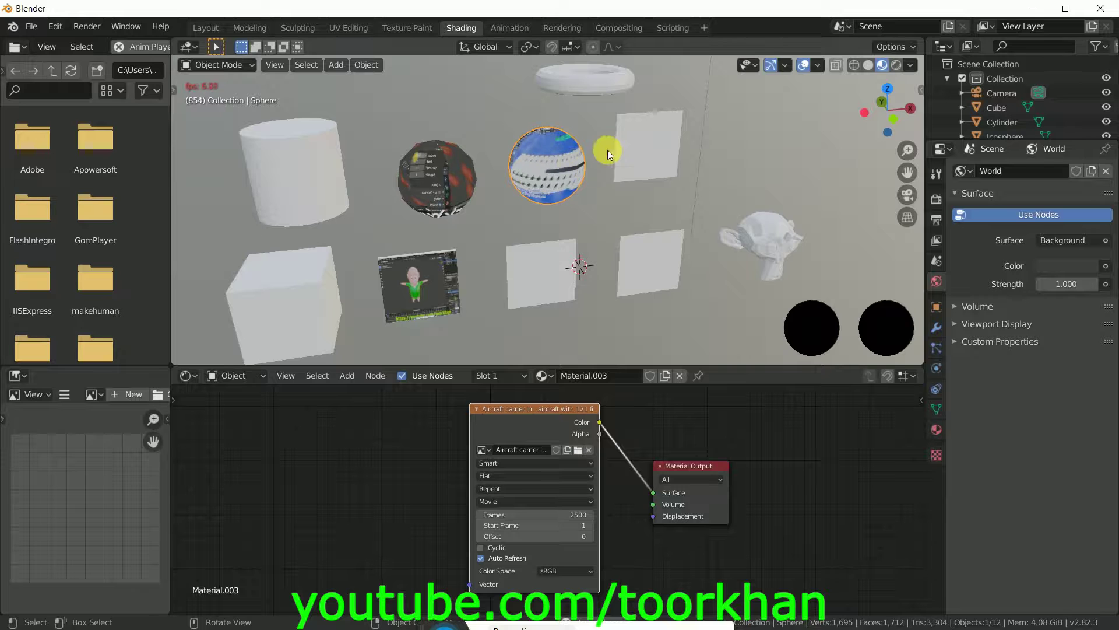
# - Select the monkey head and delete the Principled BSDF node from its material
pyautogui.moveTo(579, 155); pyautogui.dragTo(594, 268, button='middle')
pyautogui.scroll(5, 596, 185)
pyautogui.scroll(-4, 593, 268)
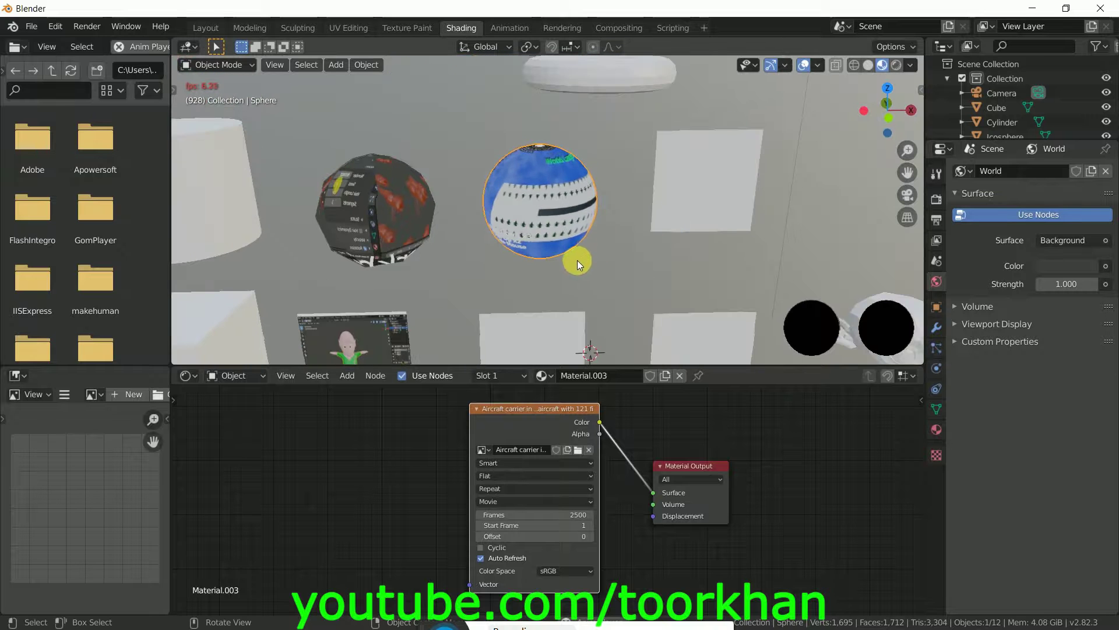
pyautogui.scroll(-4, 576, 260)
pyautogui.moveTo(533, 260); pyautogui.dragTo(526, 230, button='middle')
pyautogui.keyDown('shift'); pyautogui.moveTo(675, 232); pyautogui.dragTo(538, 201, button='middle'); pyautogui.keyUp('shift')
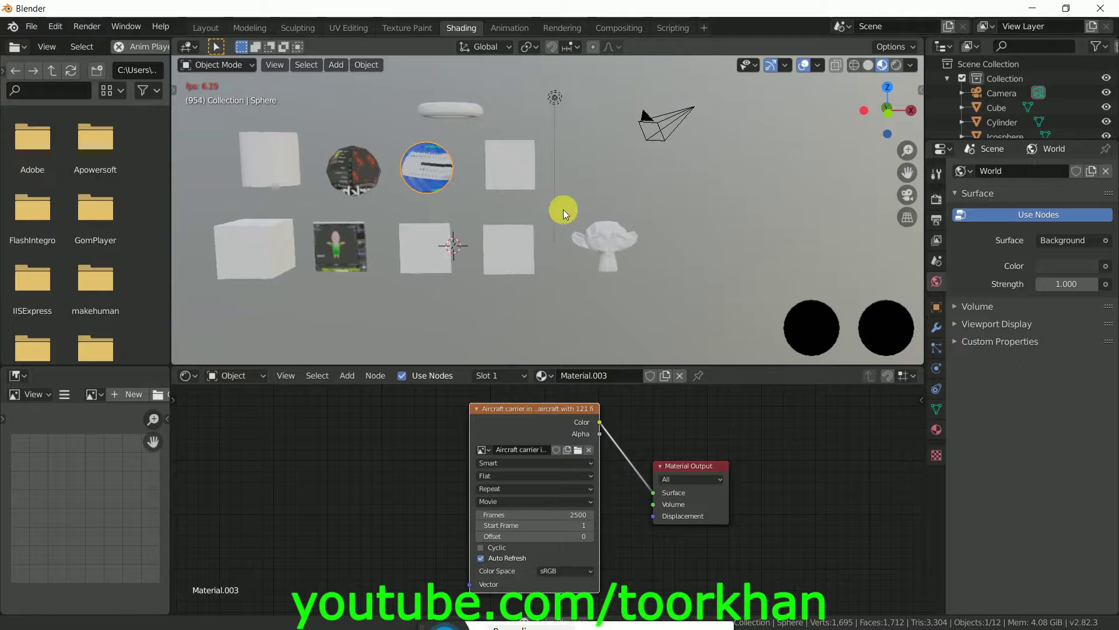
pyautogui.click(608, 232)
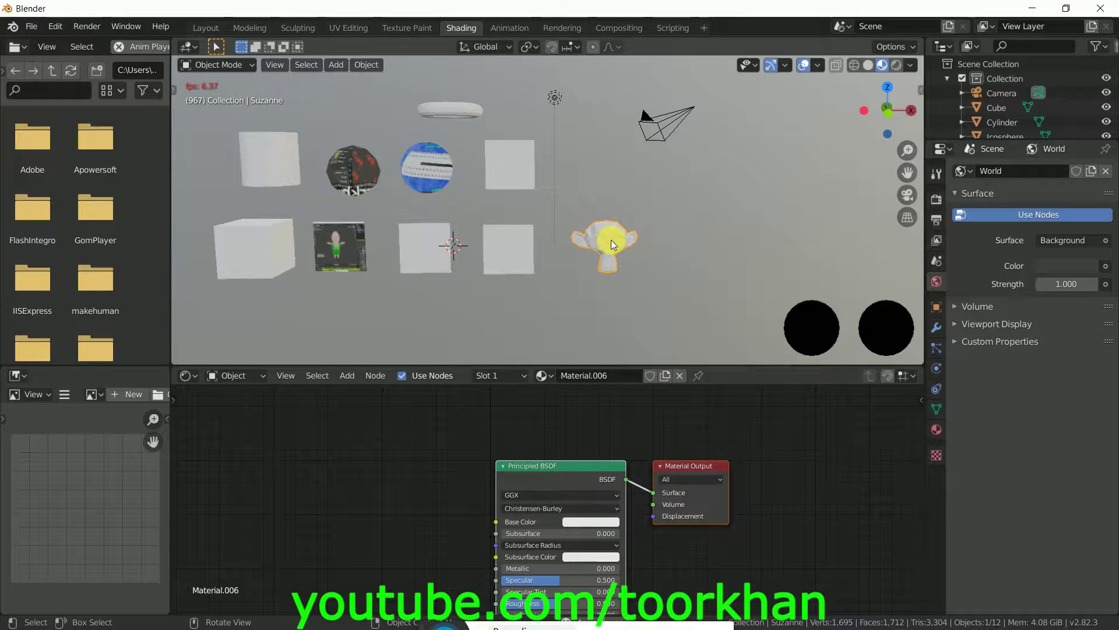
pyautogui.click(588, 464)
pyautogui.press('x')
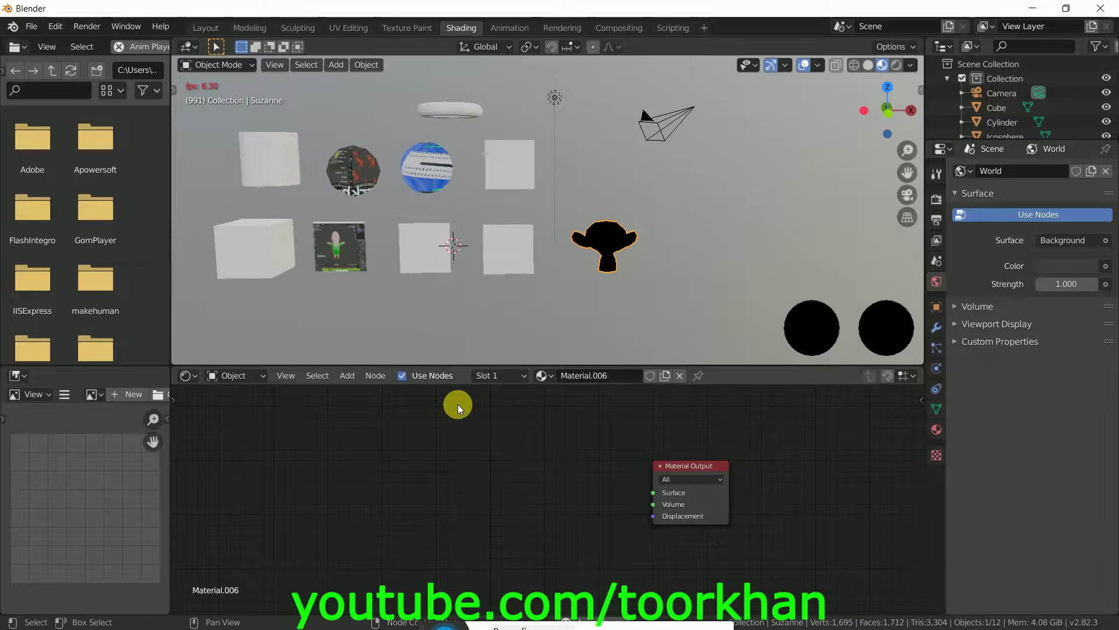
# - Add an Image Texture node to the monkey head's material and connect its Color to the Material Output's Surface
pyautogui.hotkey('shift', 'a')
pyautogui.moveTo(432, 404)
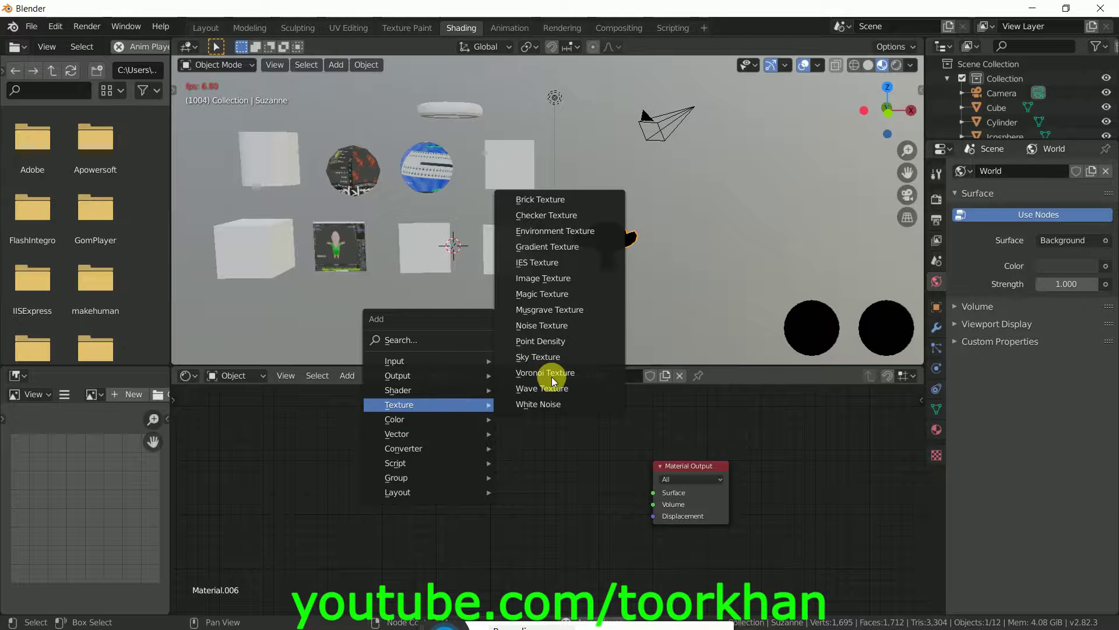
pyautogui.click(557, 278)
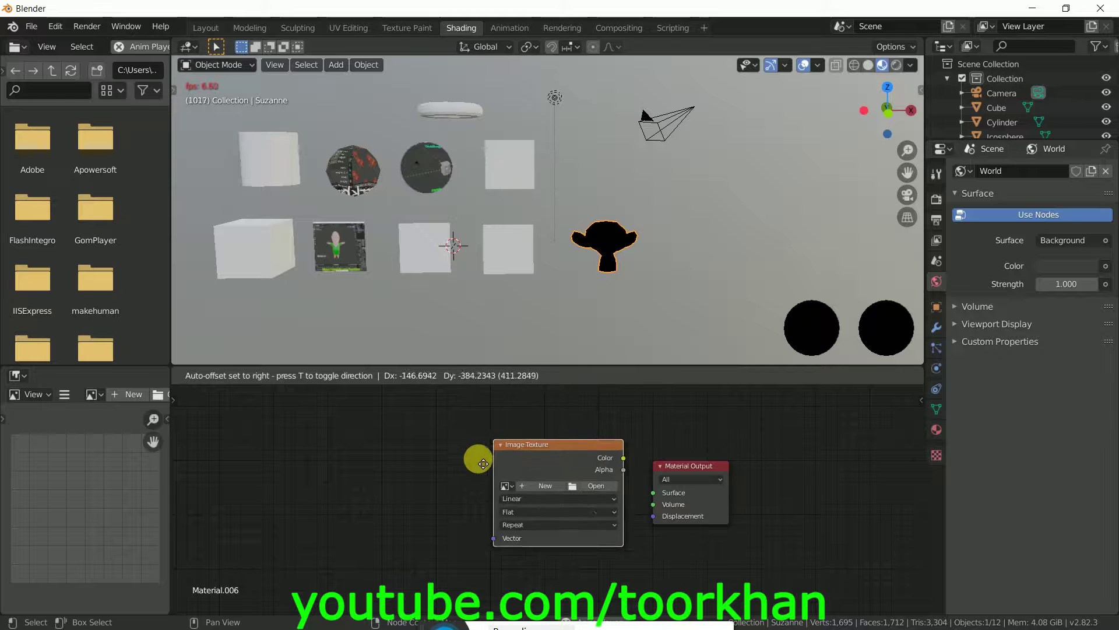
pyautogui.click(444, 457)
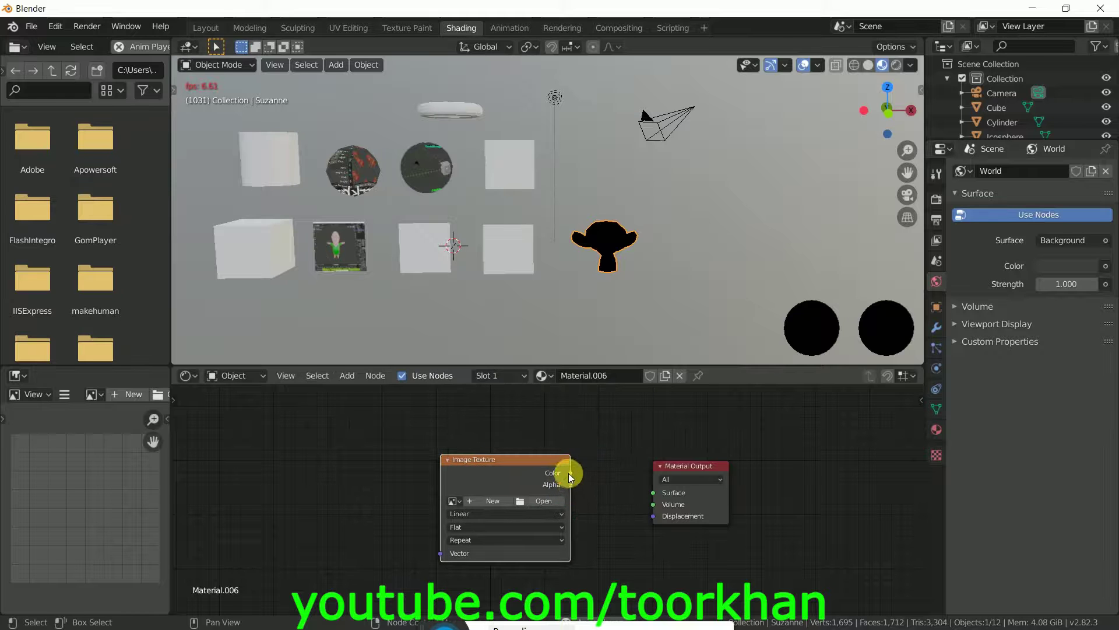
pyautogui.moveTo(613, 486); pyautogui.dragTo(654, 493)
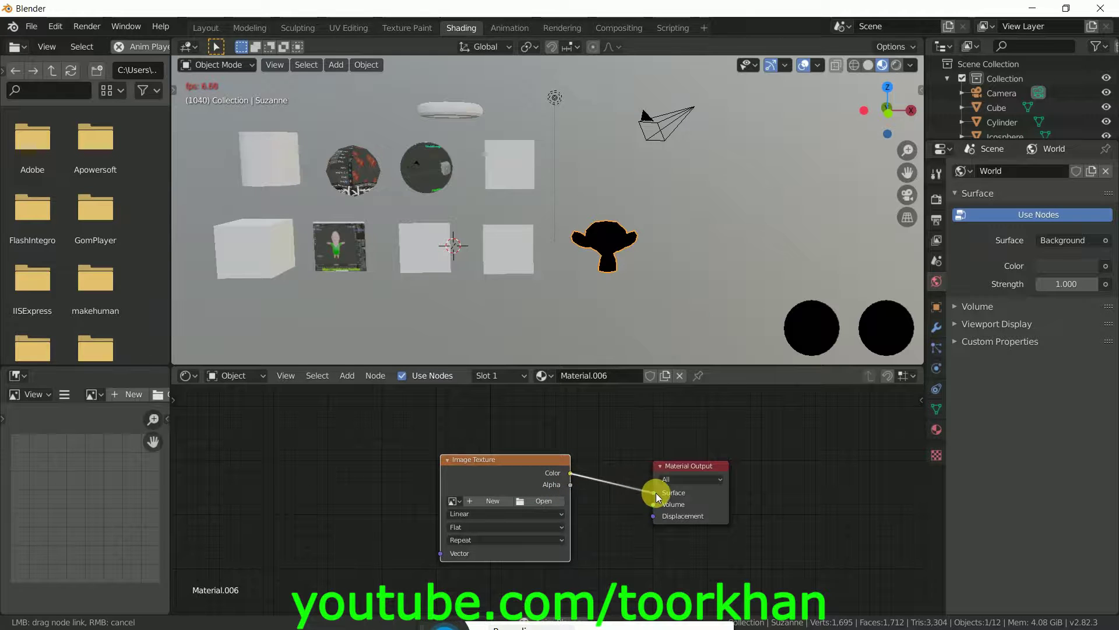
# - Load the "blender sunglassess tutorial.mp4" video from Desktop\Bablo into the monkey head's Image Texture node
pyautogui.click(541, 501)
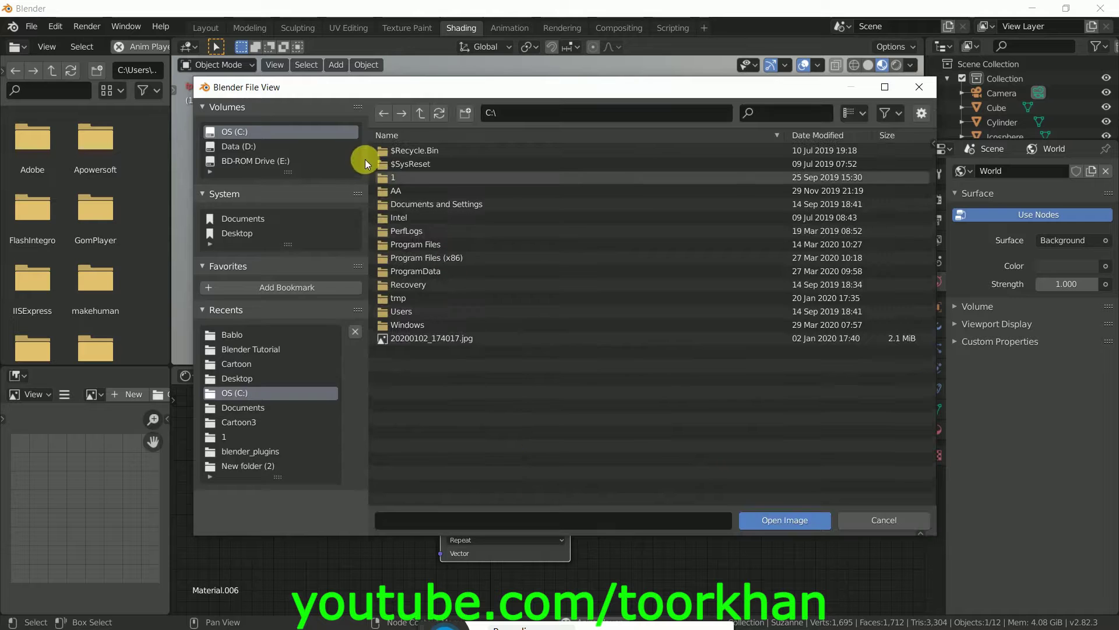
pyautogui.click(236, 235)
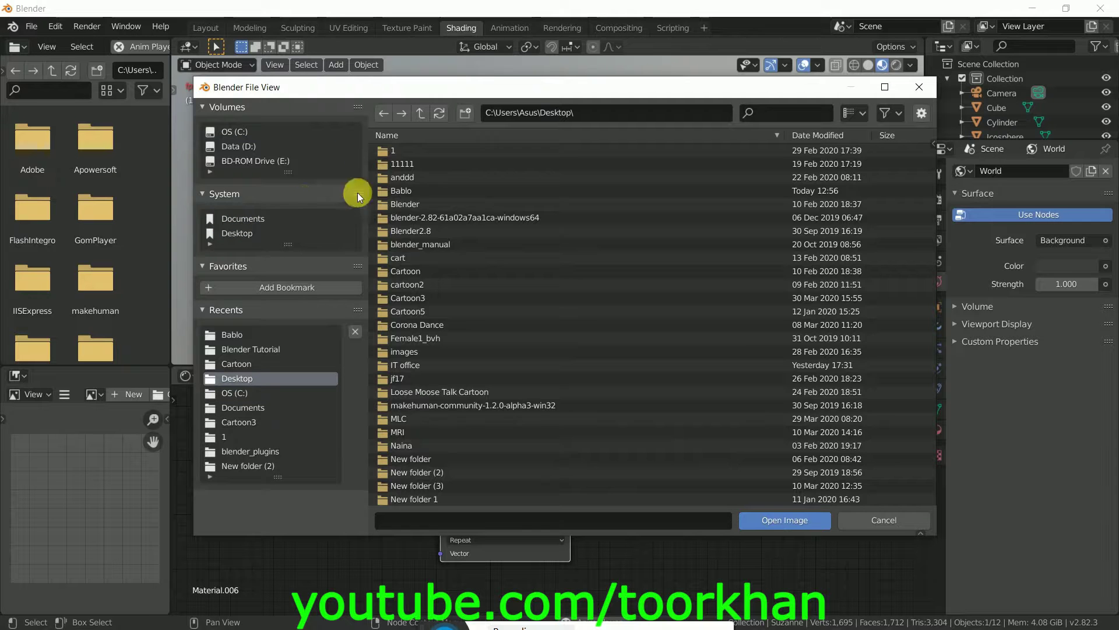
pyautogui.doubleClick(422, 190)
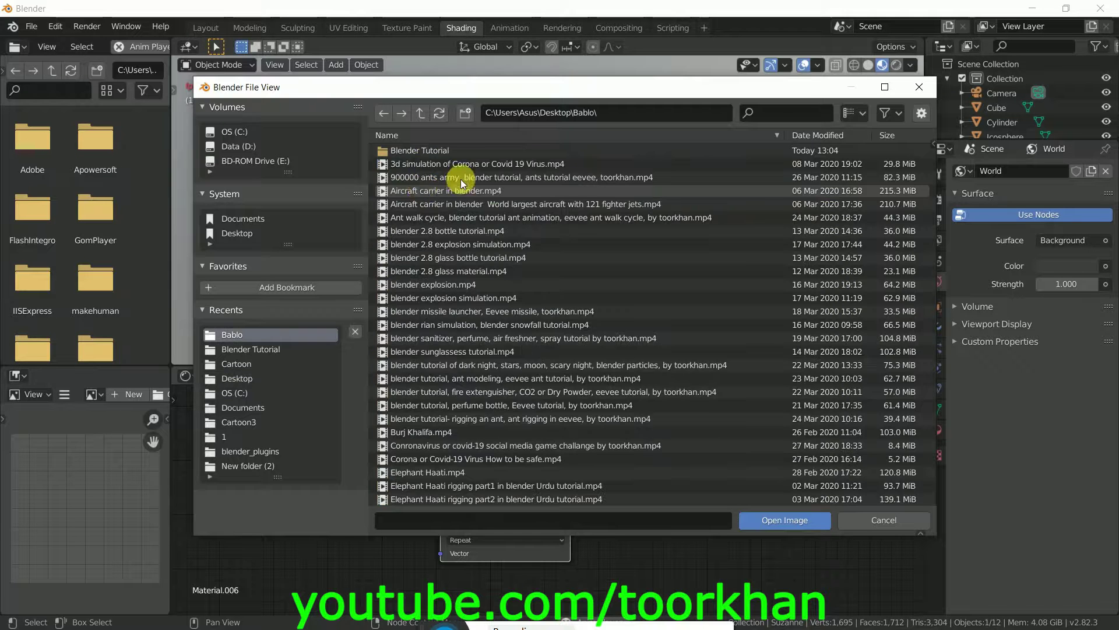
pyautogui.doubleClick(464, 351)
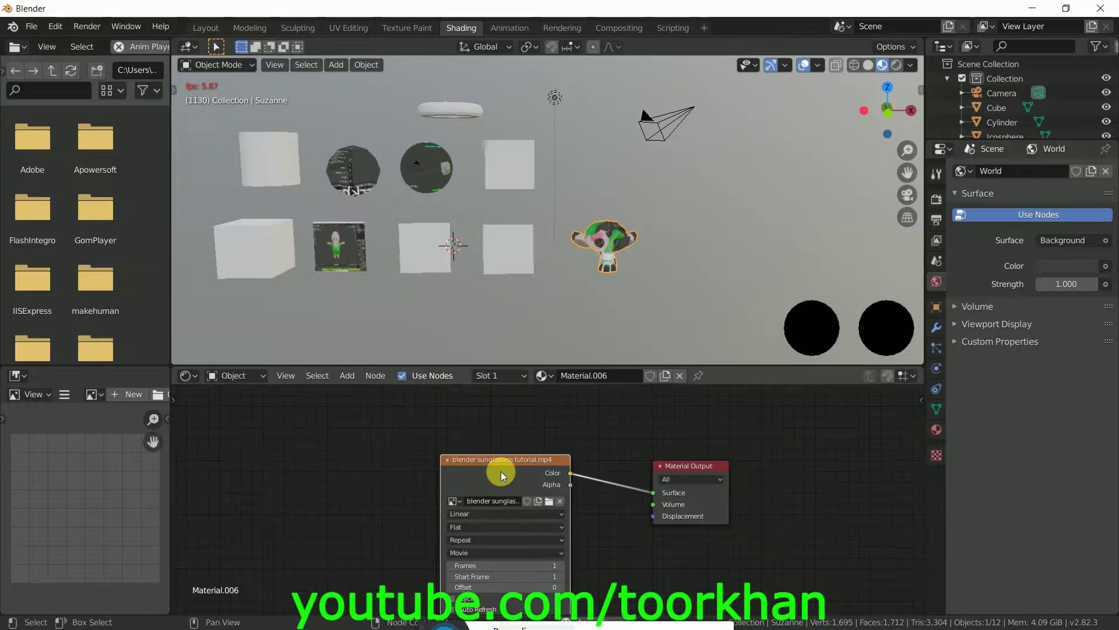
# - Move the monkey head's video texture node up, set it to 2500 frames and enable Auto Refresh
pyautogui.moveTo(508, 463); pyautogui.dragTo(519, 405)
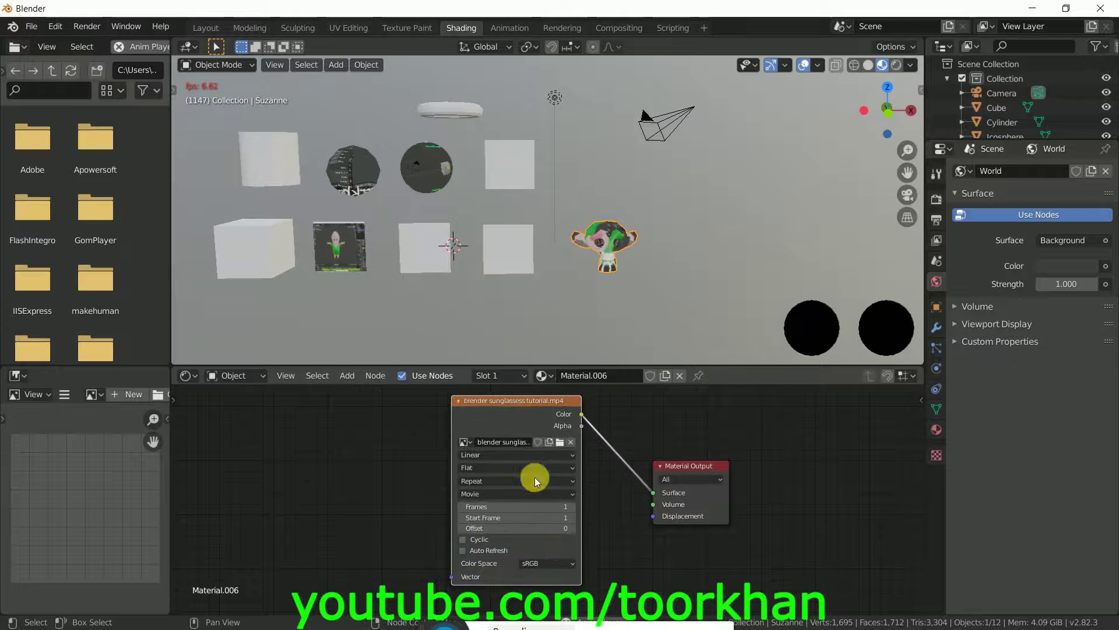
pyautogui.click(571, 510)
pyautogui.write('2500')
pyautogui.press('Return')
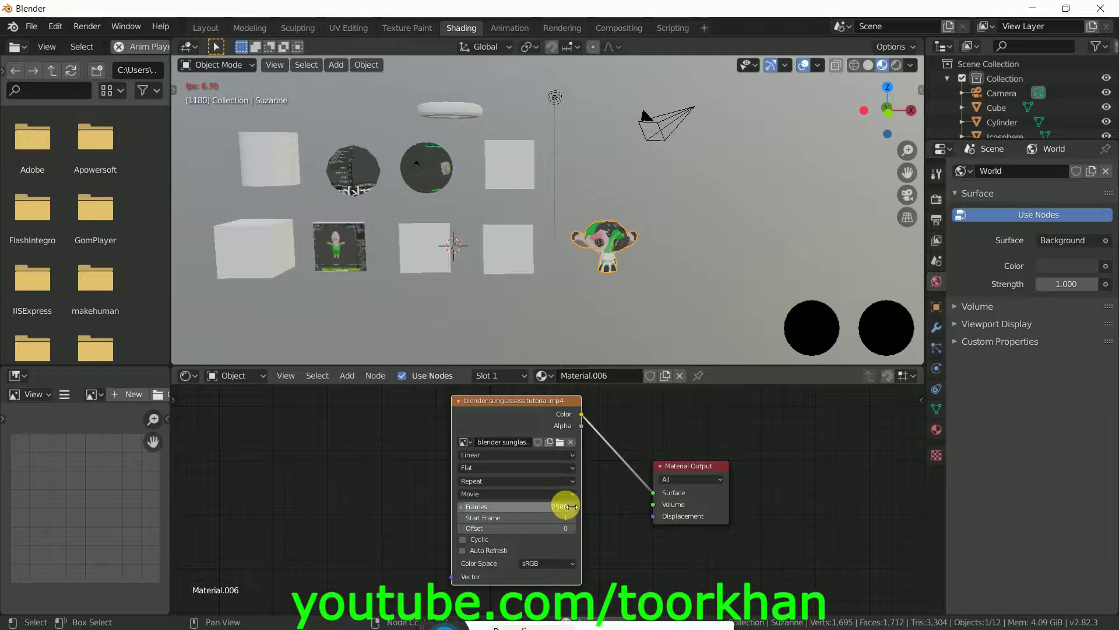
pyautogui.click(463, 550)
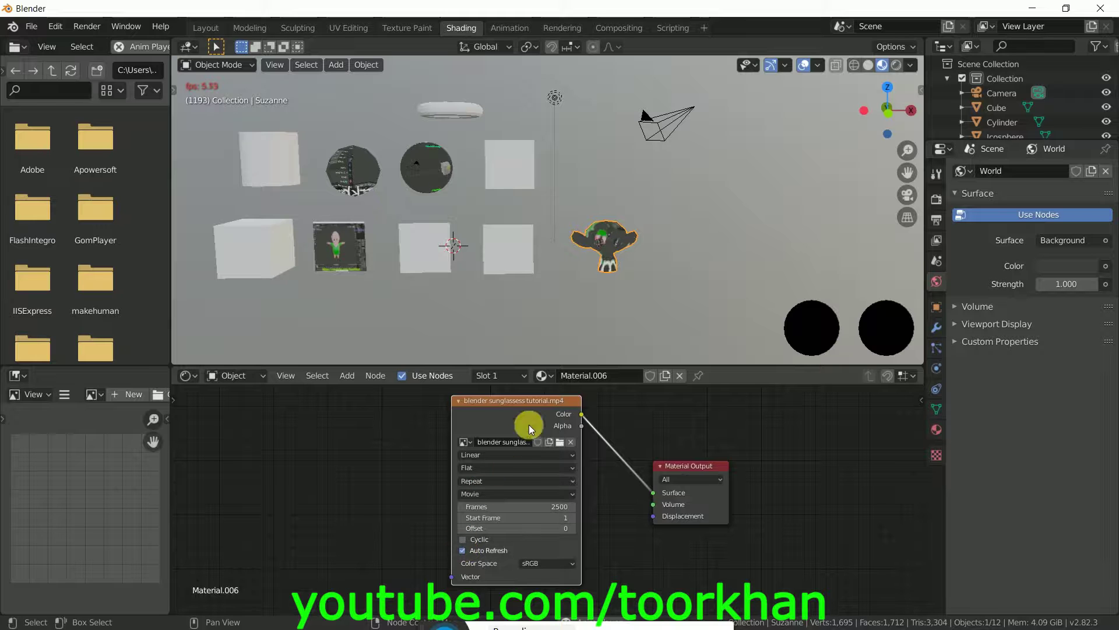
# - Select the blank plane beside the video-textured plane and delete the Principled BSDF node from its material
pyautogui.scroll(4, 662, 229)
pyautogui.moveTo(712, 244); pyautogui.dragTo(681, 239, button='middle')
pyautogui.scroll(-4, 687, 243)
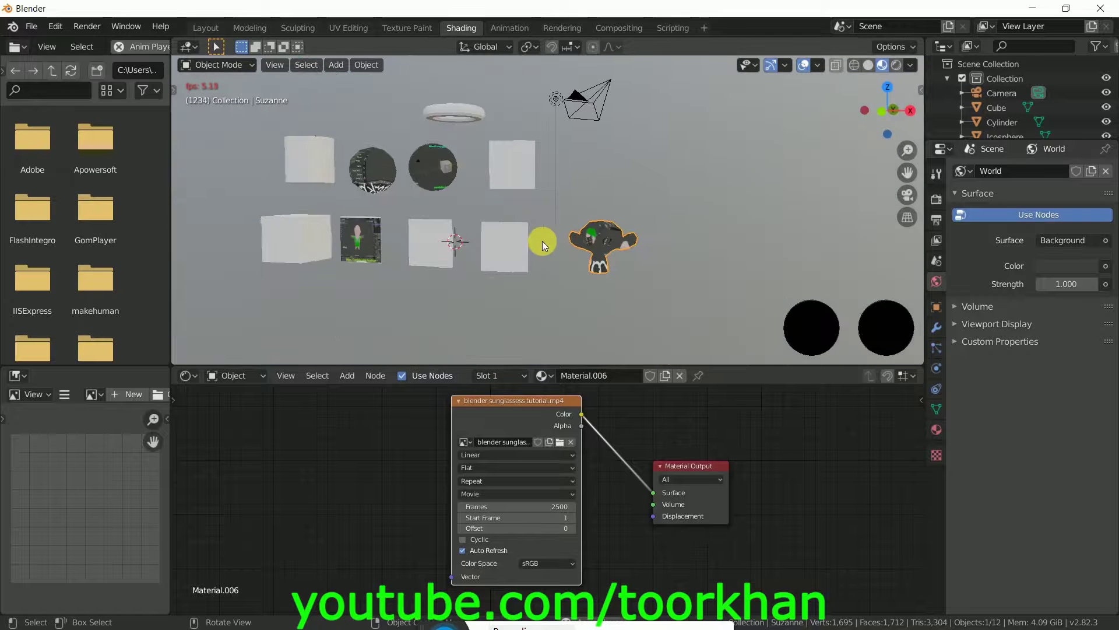
pyautogui.keyDown('shift'); pyautogui.moveTo(656, 242); pyautogui.dragTo(719, 240, button='middle'); pyautogui.keyUp('shift')
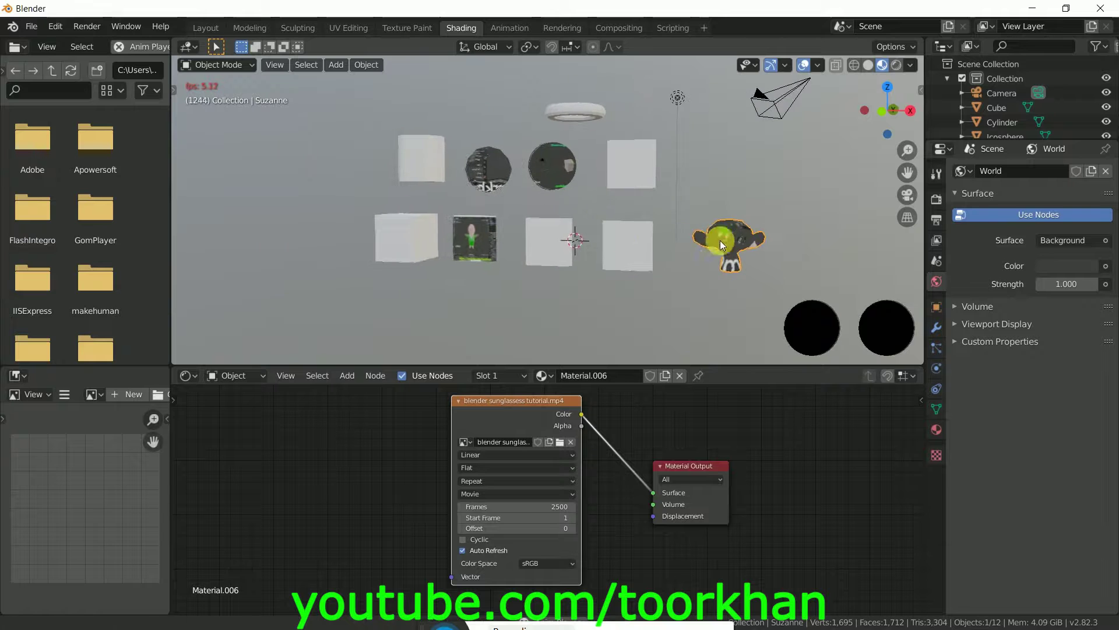
pyautogui.moveTo(625, 227); pyautogui.dragTo(660, 228, button='middle')
pyautogui.click(526, 250)
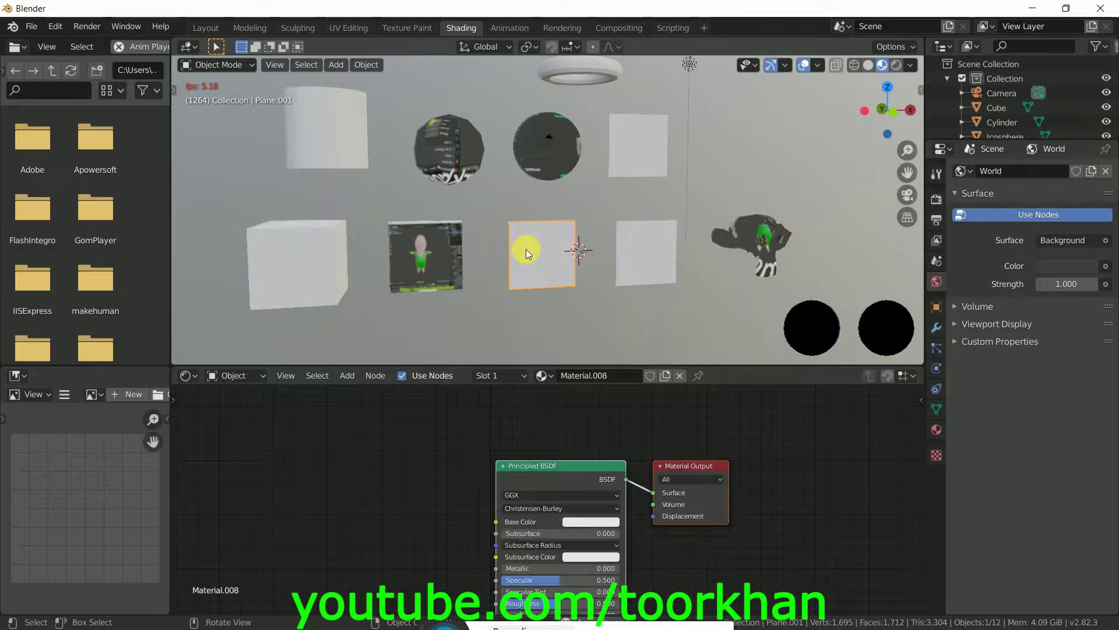
pyautogui.click(580, 469)
pyautogui.press('x')
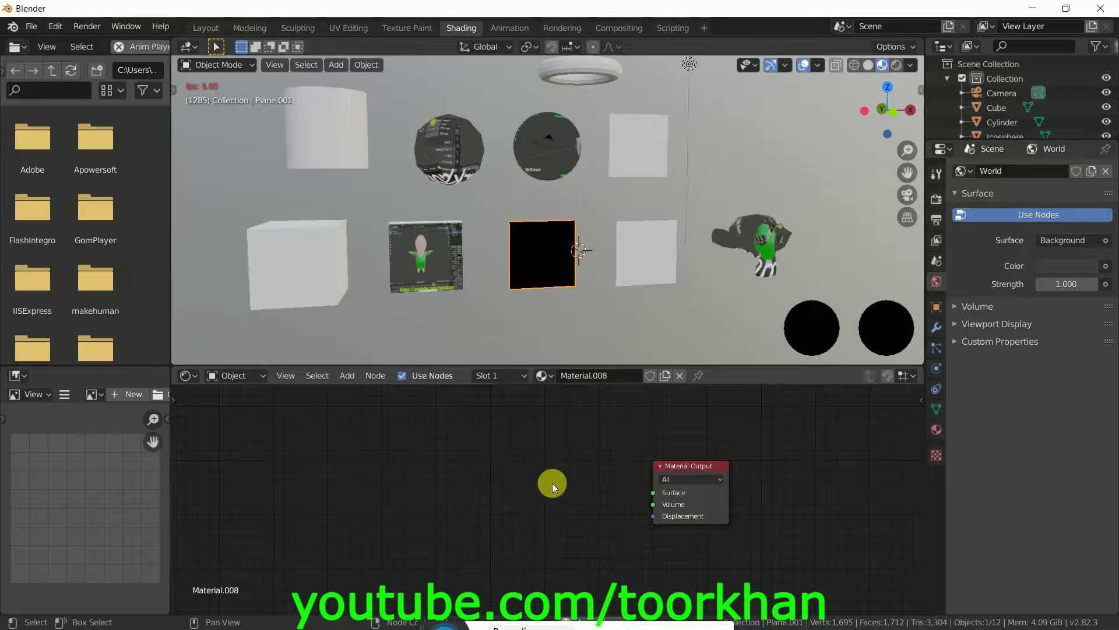
pyautogui.hotkey('shift', 'a')
pyautogui.moveTo(552, 483)
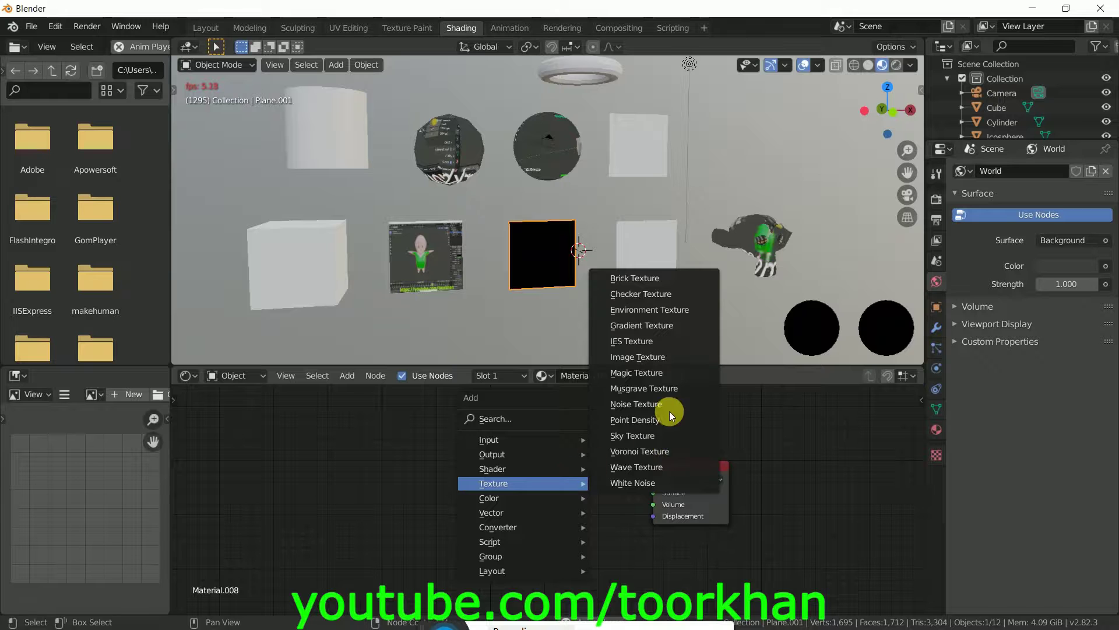
pyautogui.click(653, 374)
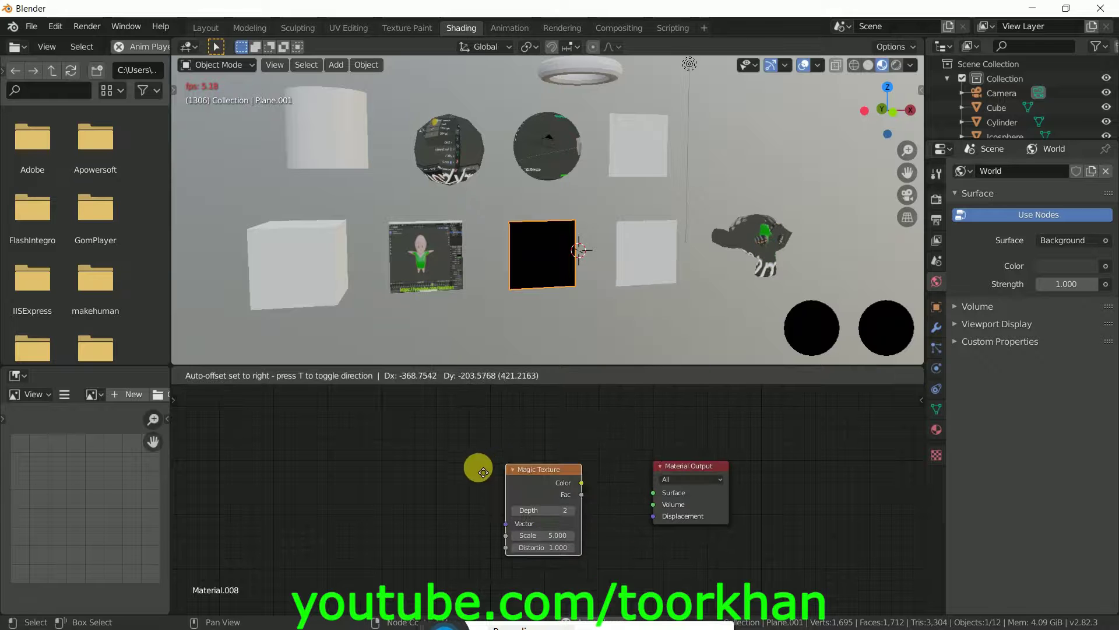
pyautogui.click(451, 472)
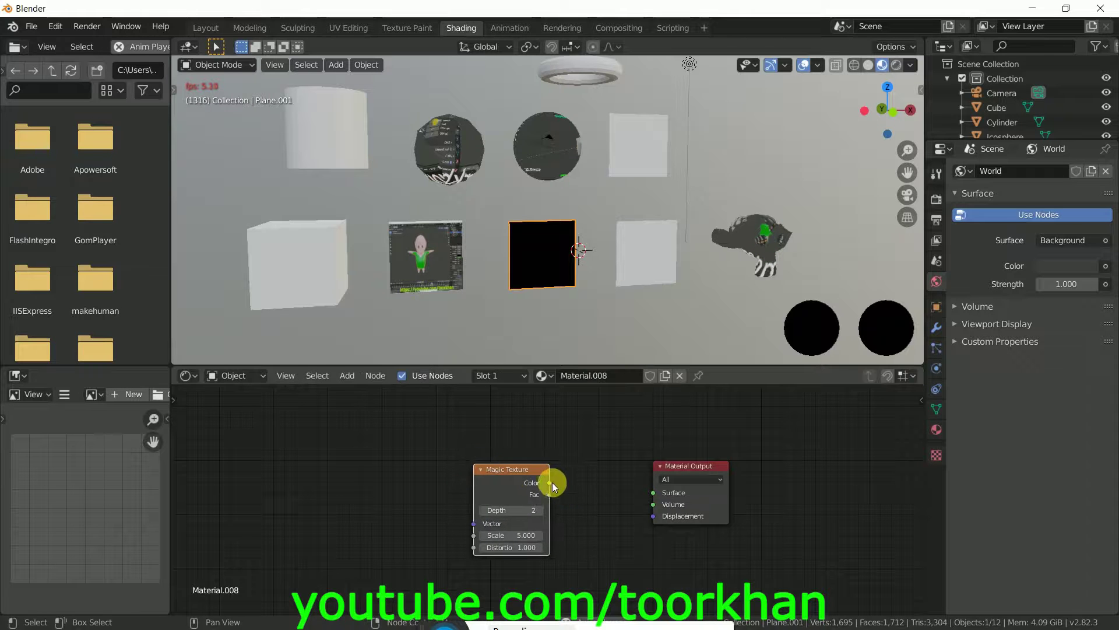
pyautogui.moveTo(551, 481); pyautogui.dragTo(657, 492)
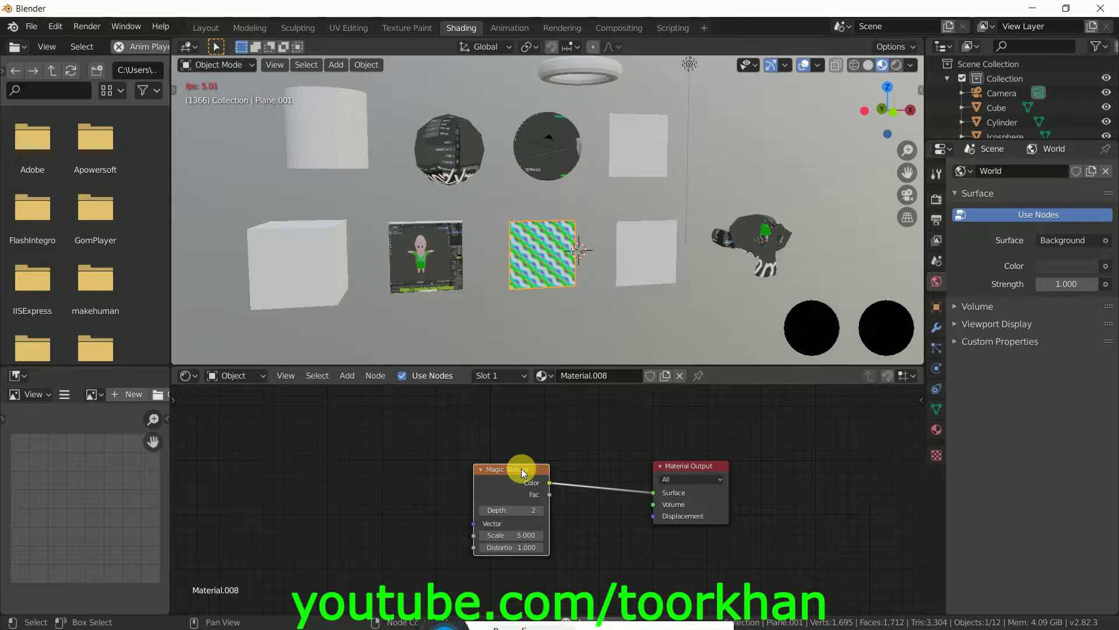
pyautogui.press('x')
# - Add an Image Texture node to the selected plane's material and connect its Color to the Material Output's Surface
pyautogui.hotkey('shift', 'a')
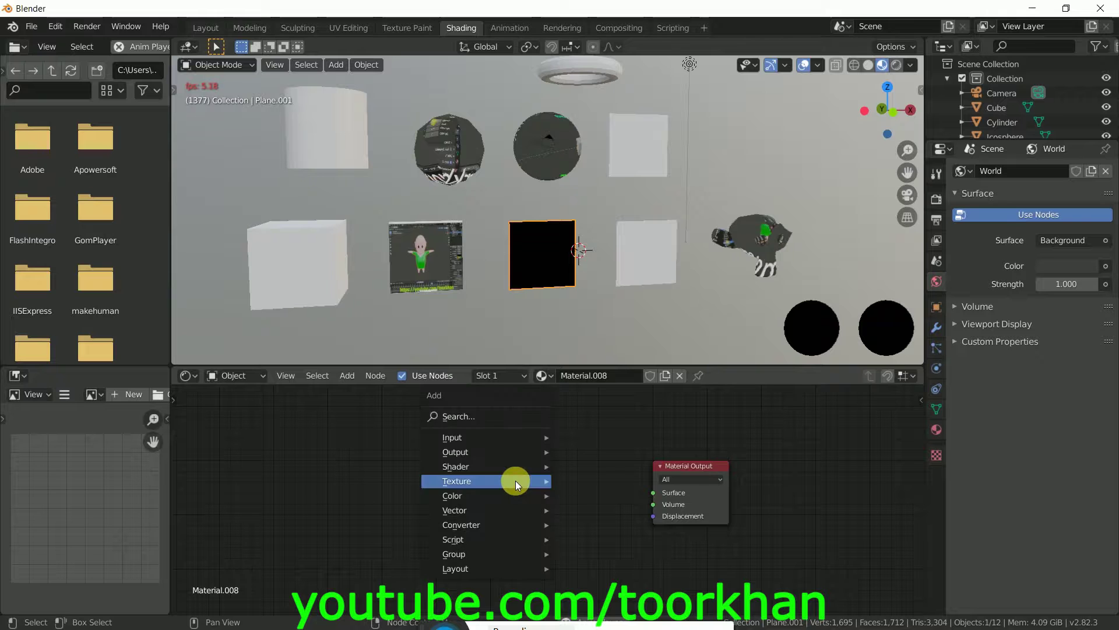
pyautogui.moveTo(516, 478)
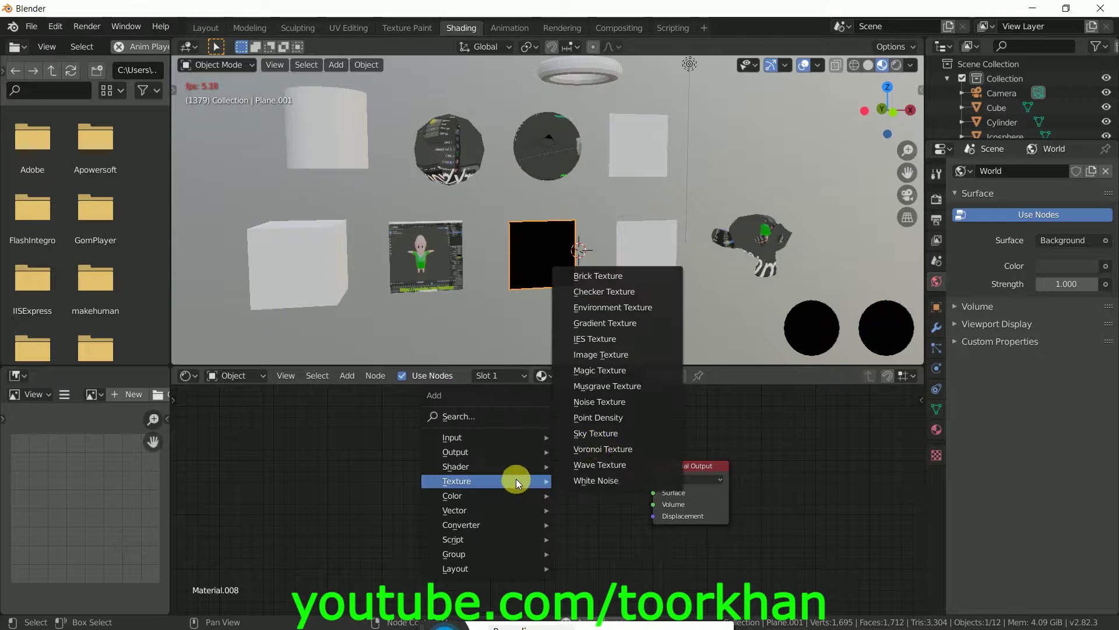
pyautogui.click(618, 357)
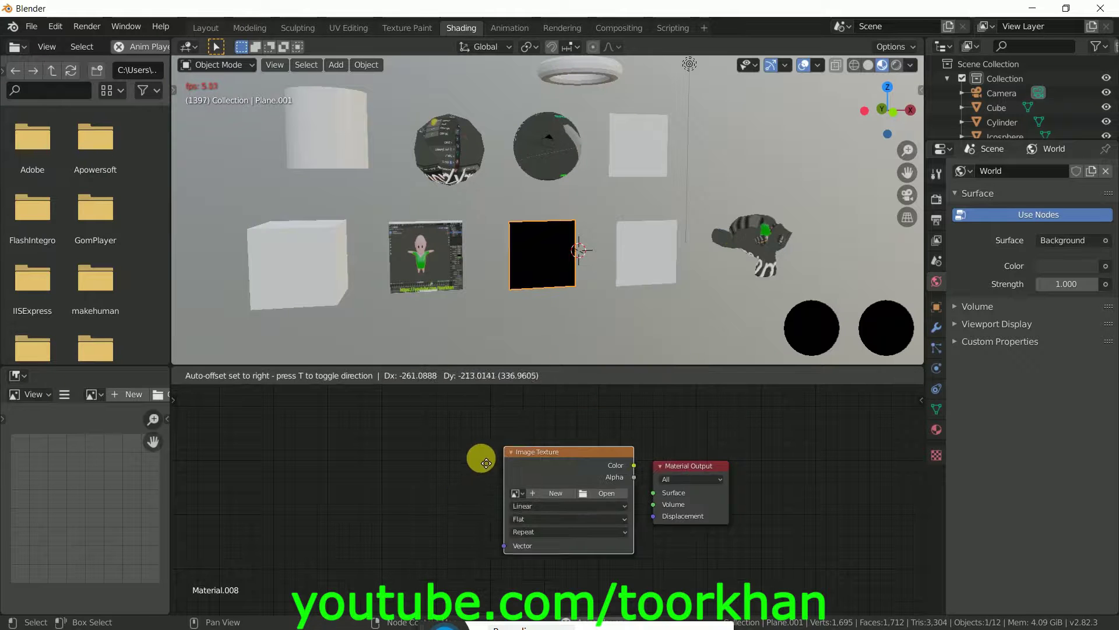
pyautogui.click(460, 462)
pyautogui.moveTo(579, 476); pyautogui.dragTo(653, 493)
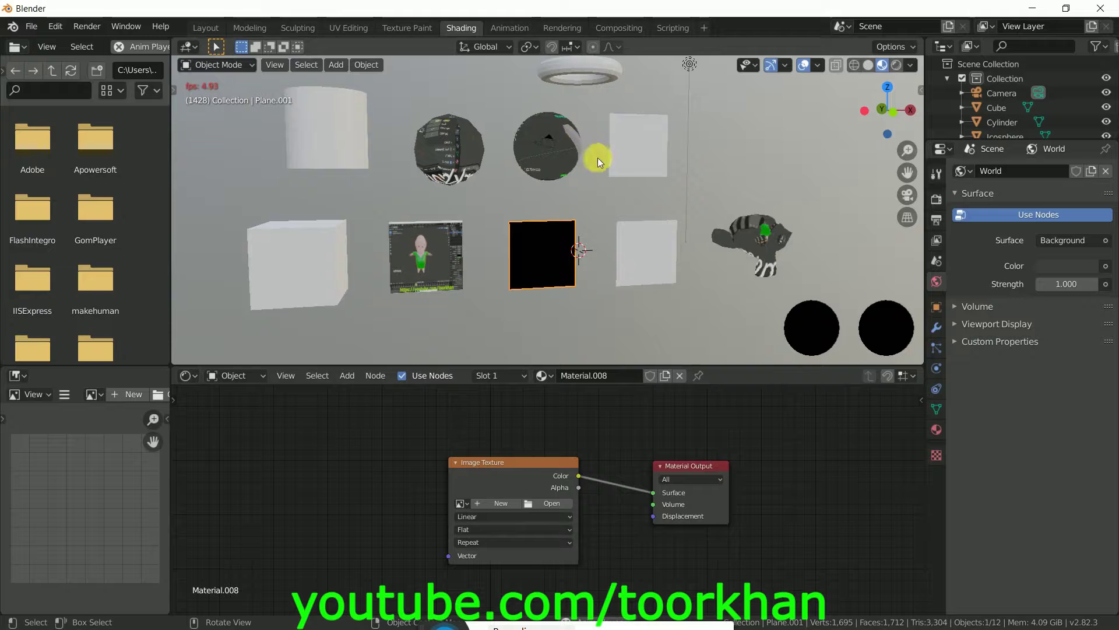
# - Load the "Burj Khalifa.mp4" video from Desktop\Bablo into the plane's Image Texture node
pyautogui.click(558, 503)
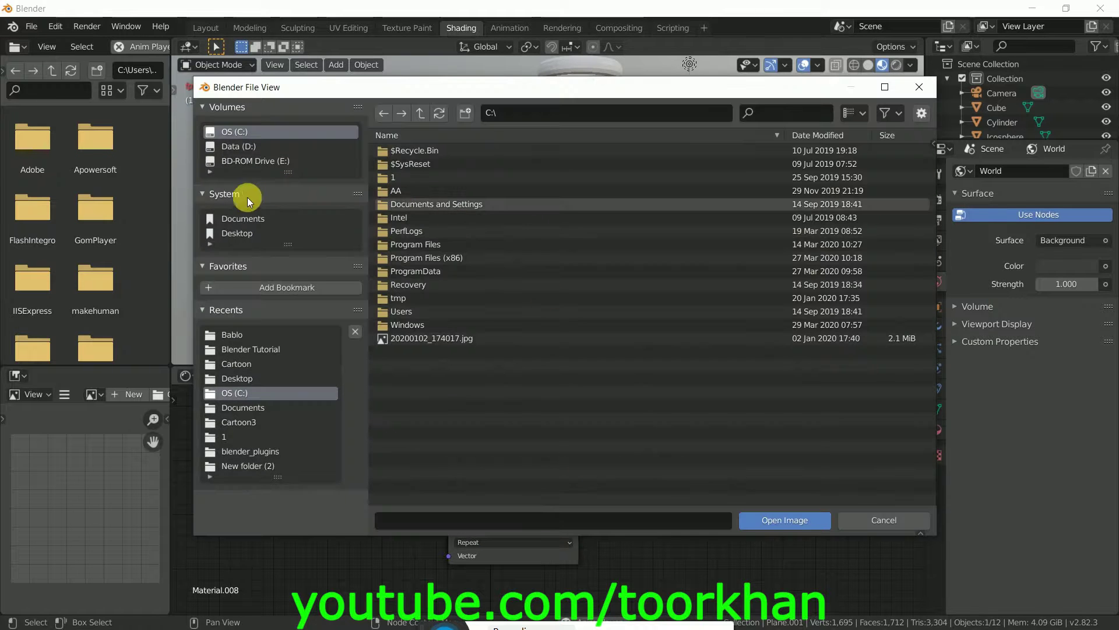
pyautogui.click(250, 233)
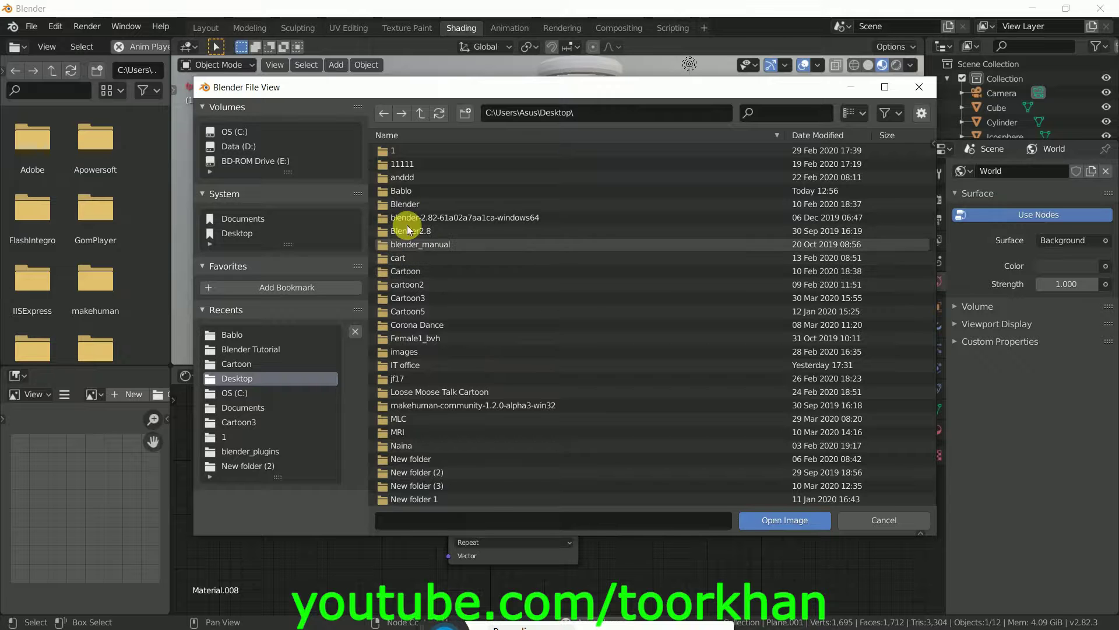
pyautogui.doubleClick(408, 190)
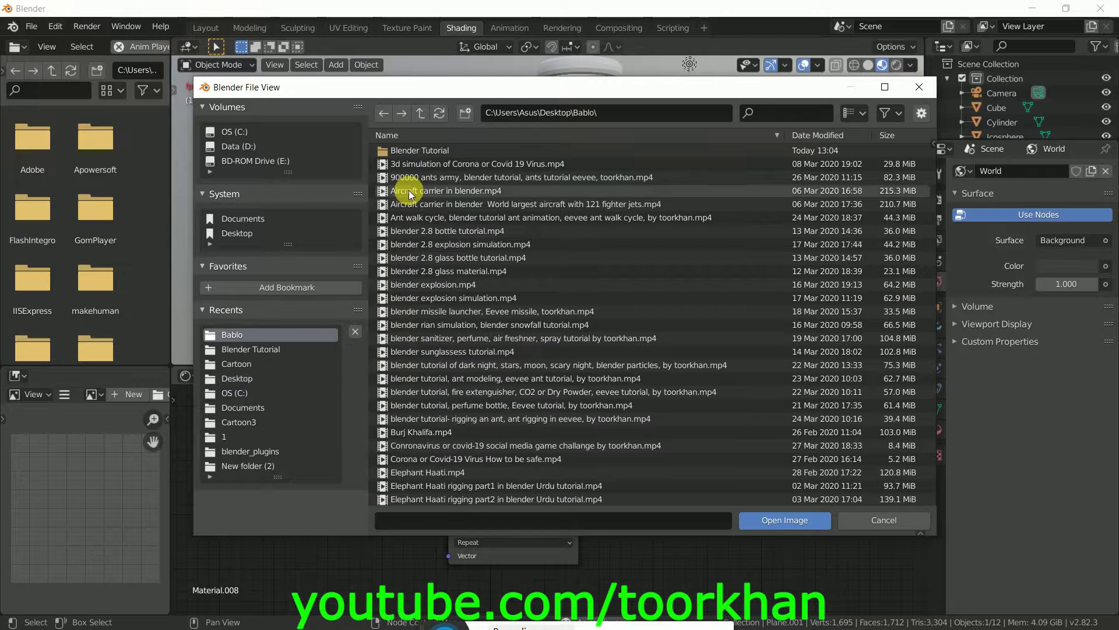
pyautogui.doubleClick(426, 432)
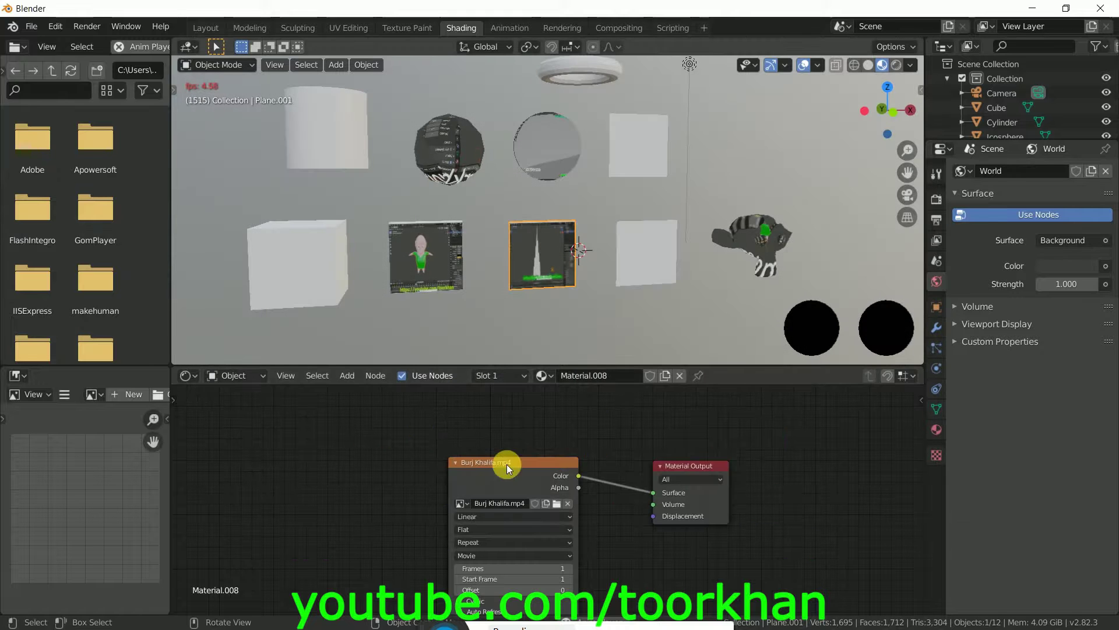
# - Move the plane's video texture node up, enable Auto Refresh and set it to 2500 frames
pyautogui.moveTo(490, 464); pyautogui.dragTo(487, 408)
pyautogui.click(458, 551)
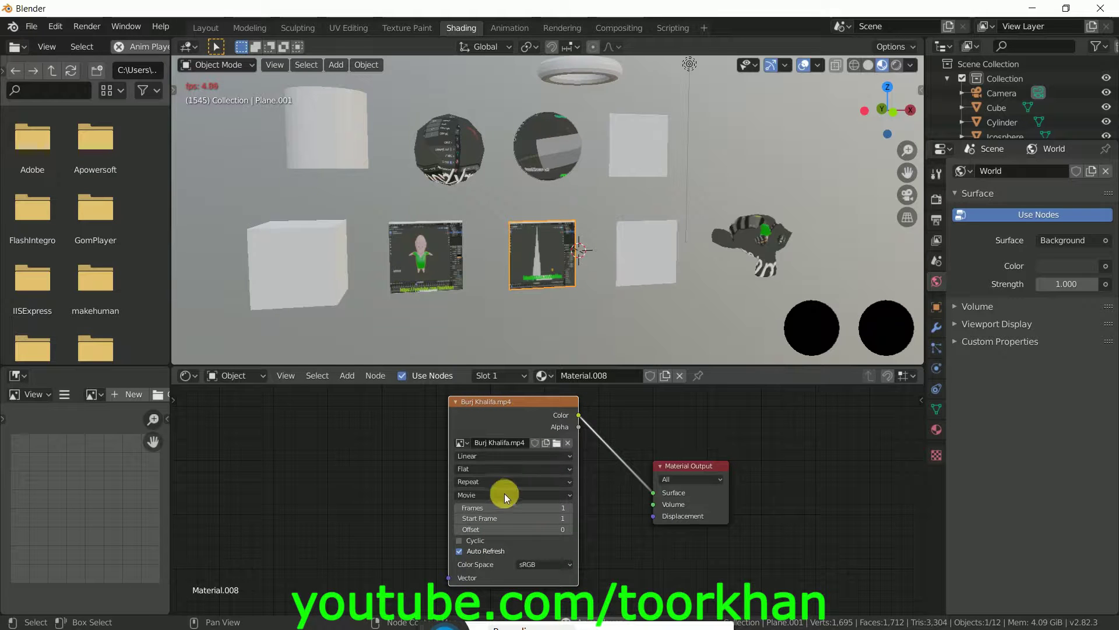
pyautogui.click(546, 509)
pyautogui.write('2500')
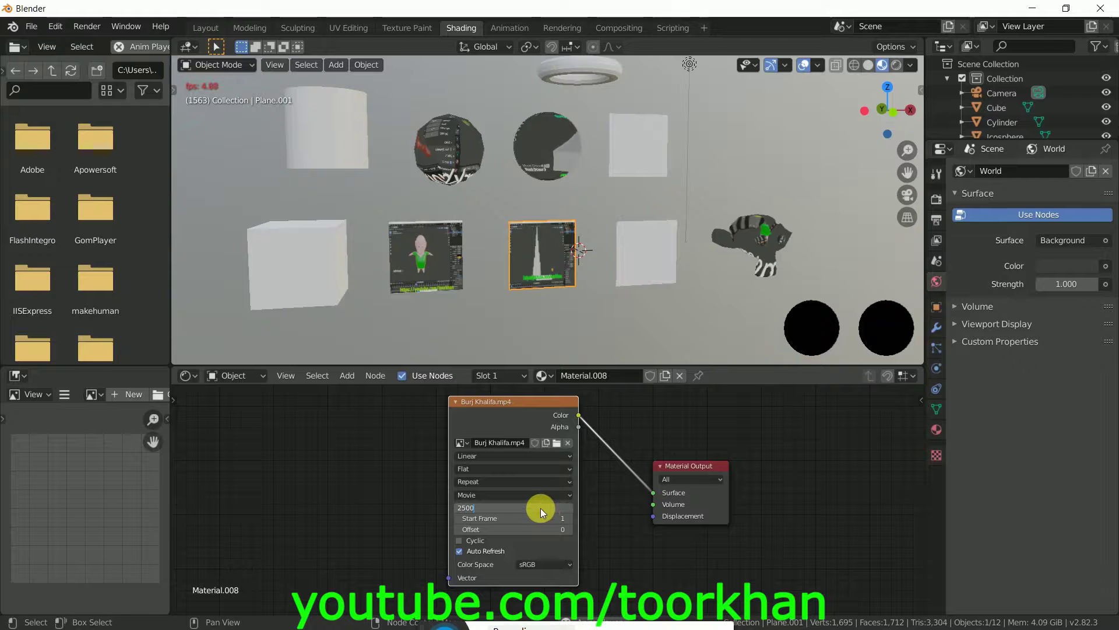
pyautogui.press('Return')
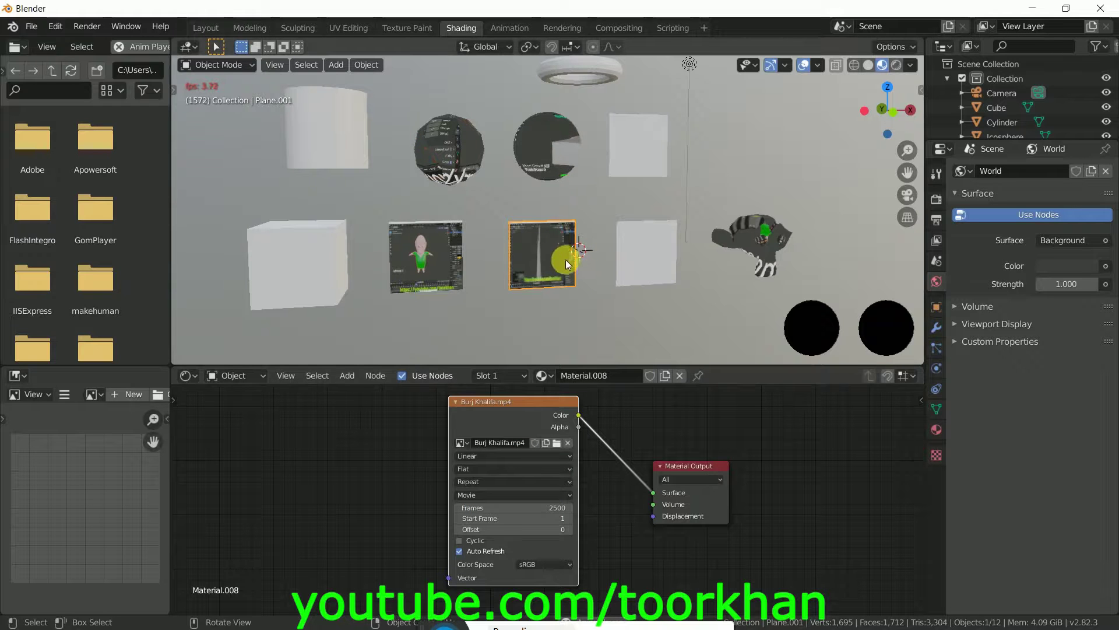
pyautogui.scroll(2, 562, 261)
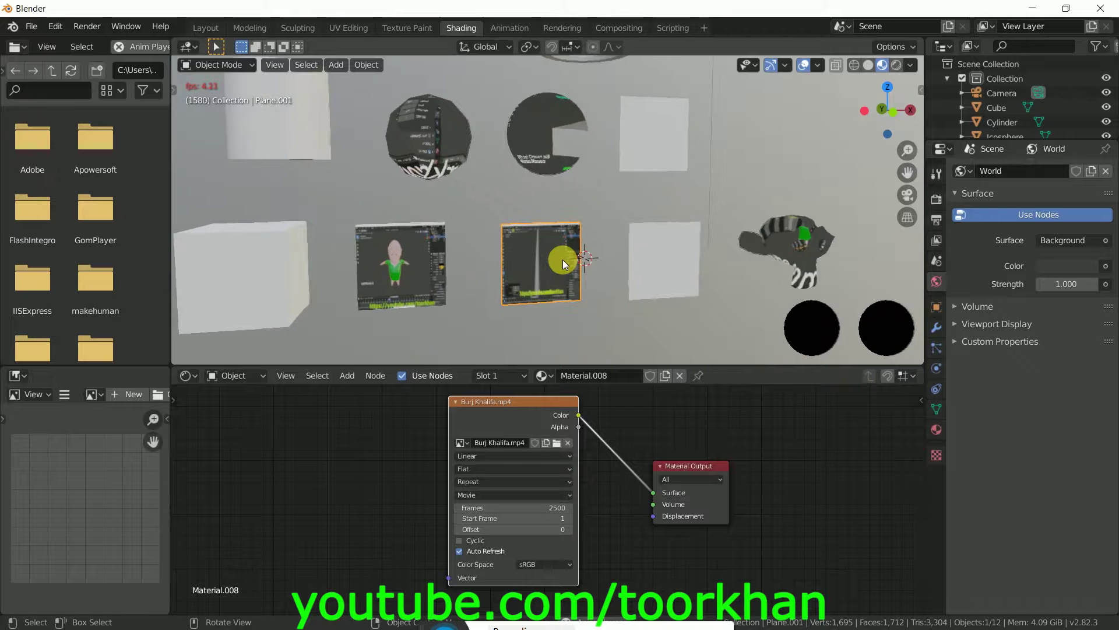
# - Select the cube and delete the Principled BSDF node from its material
pyautogui.scroll(-2, 562, 260)
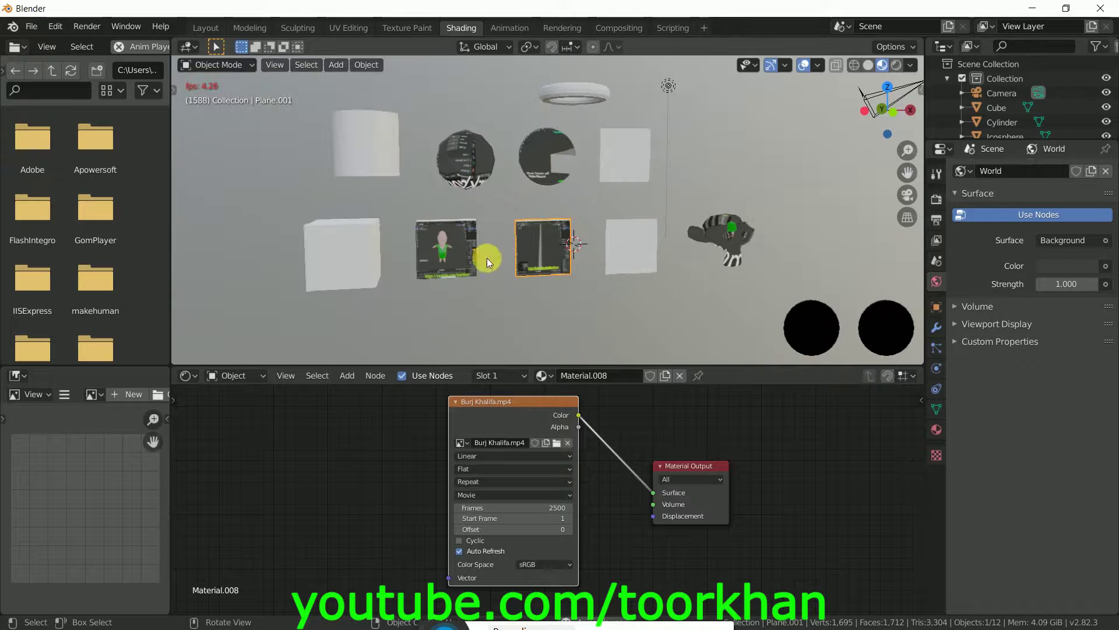
pyautogui.click(353, 269)
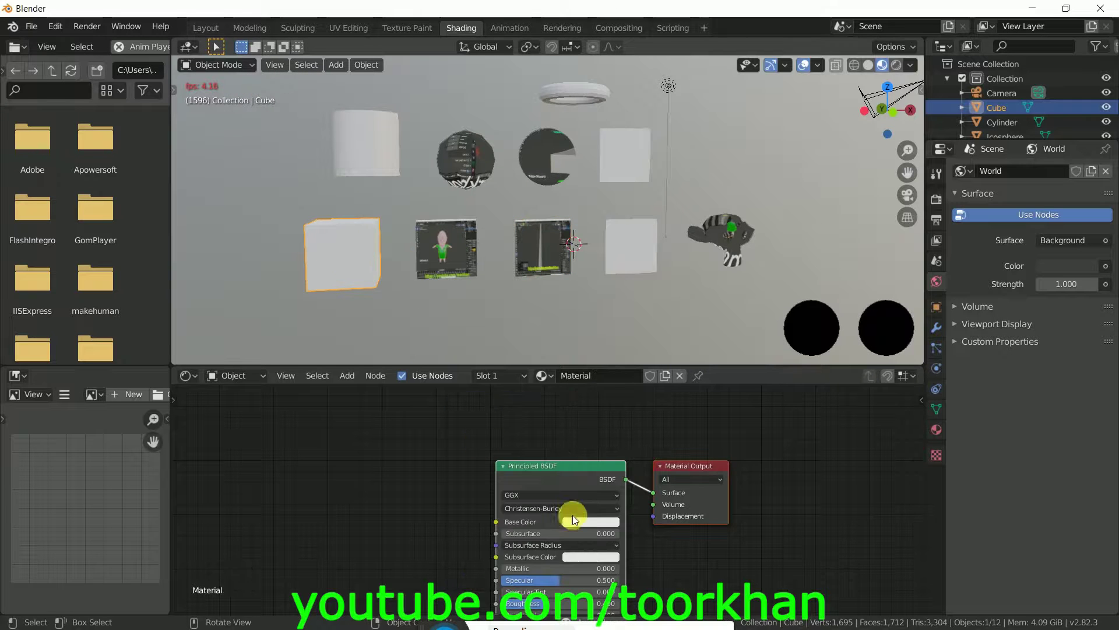
pyautogui.click(579, 464)
pyautogui.press('Delete')
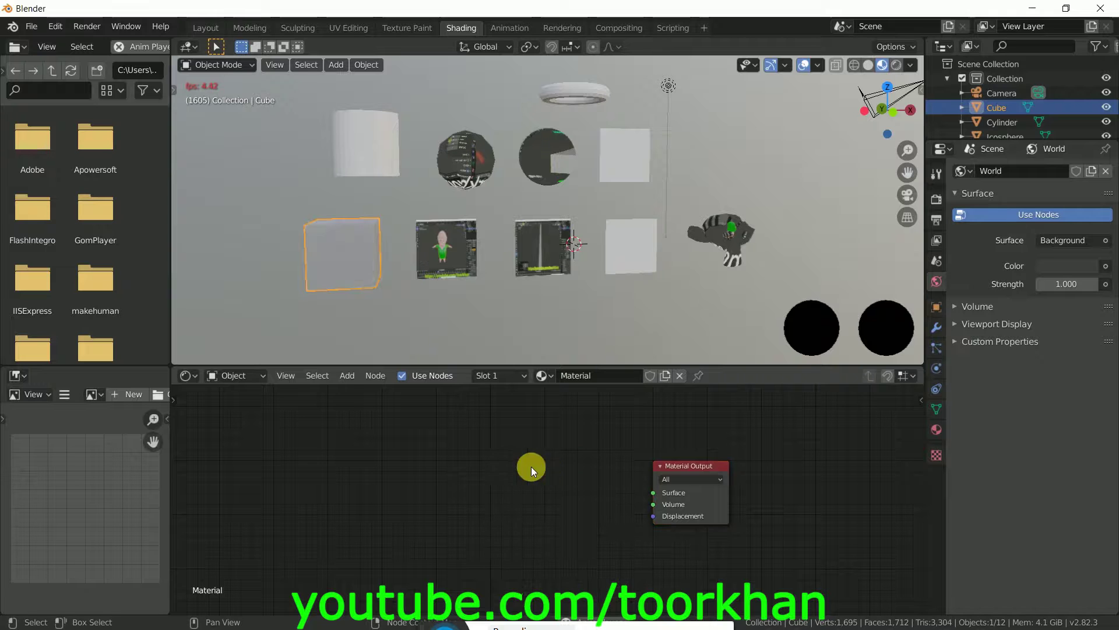
# - Add an Image Texture node to the cube's material and connect its Color to the Material Output's Surface
pyautogui.hotkey('shift', 'a')
pyautogui.moveTo(492, 467)
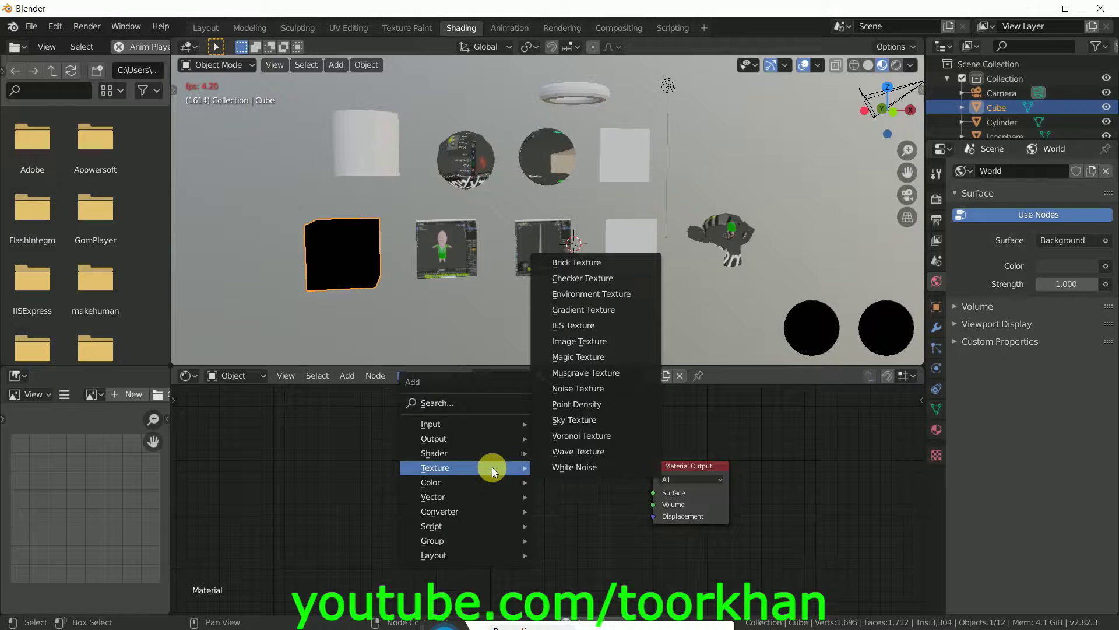
pyautogui.click(600, 345)
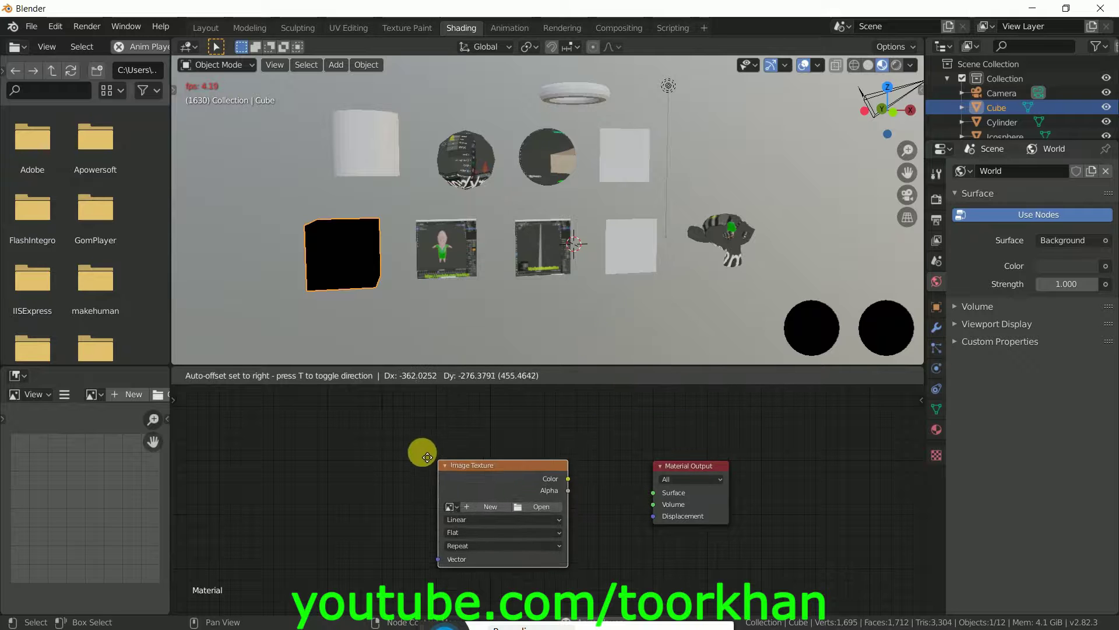
pyautogui.click(411, 438)
pyautogui.moveTo(552, 460); pyautogui.dragTo(653, 493)
# - Load the "blender 2.8 glass material.mp4" video from Desktop\Bablo into the cube's Image Texture node
pyautogui.click(526, 487)
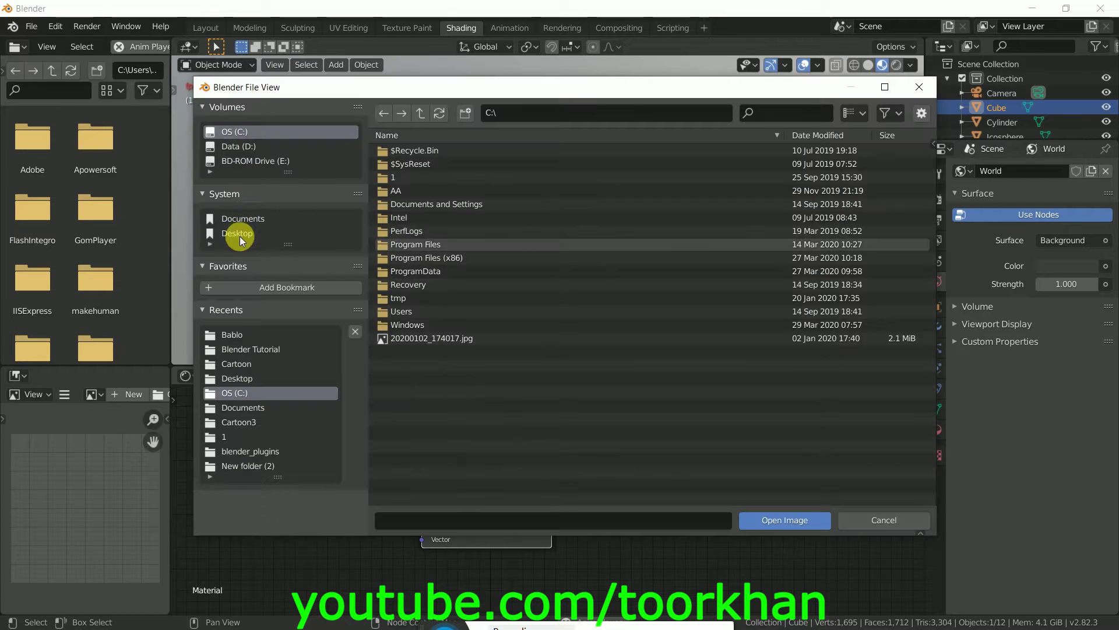
pyautogui.click(239, 235)
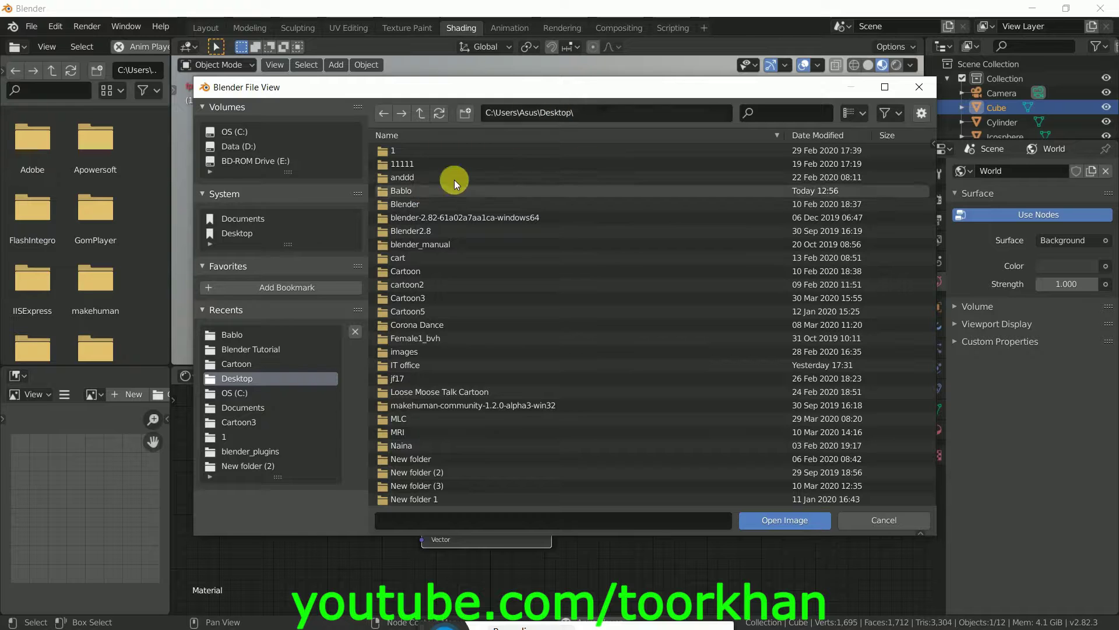
pyautogui.click(415, 190)
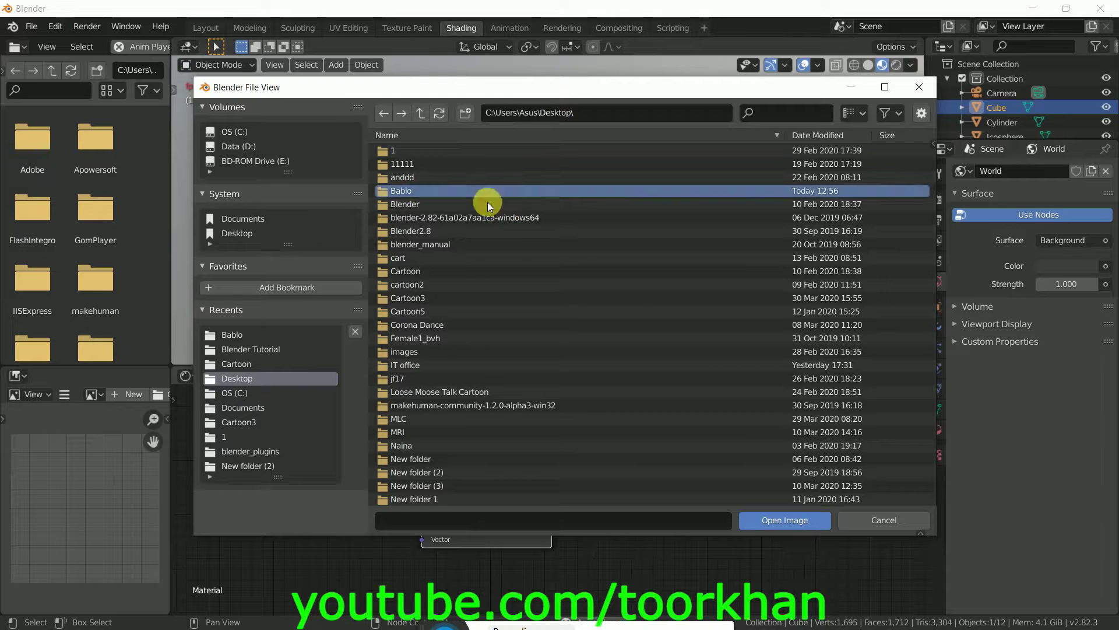
pyautogui.click(785, 520)
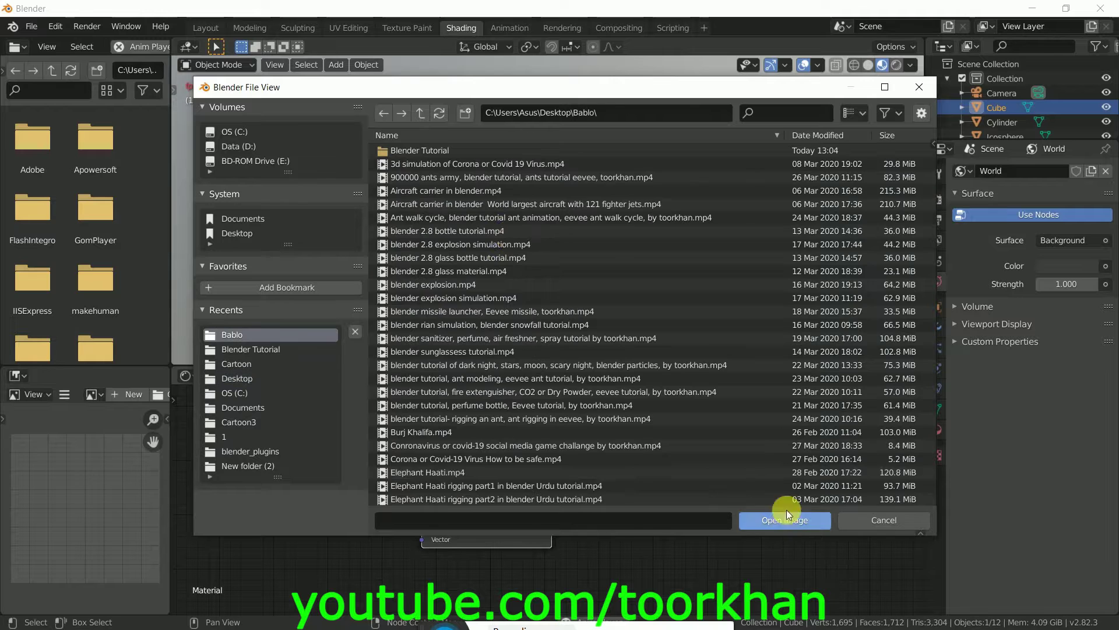
pyautogui.click(474, 270)
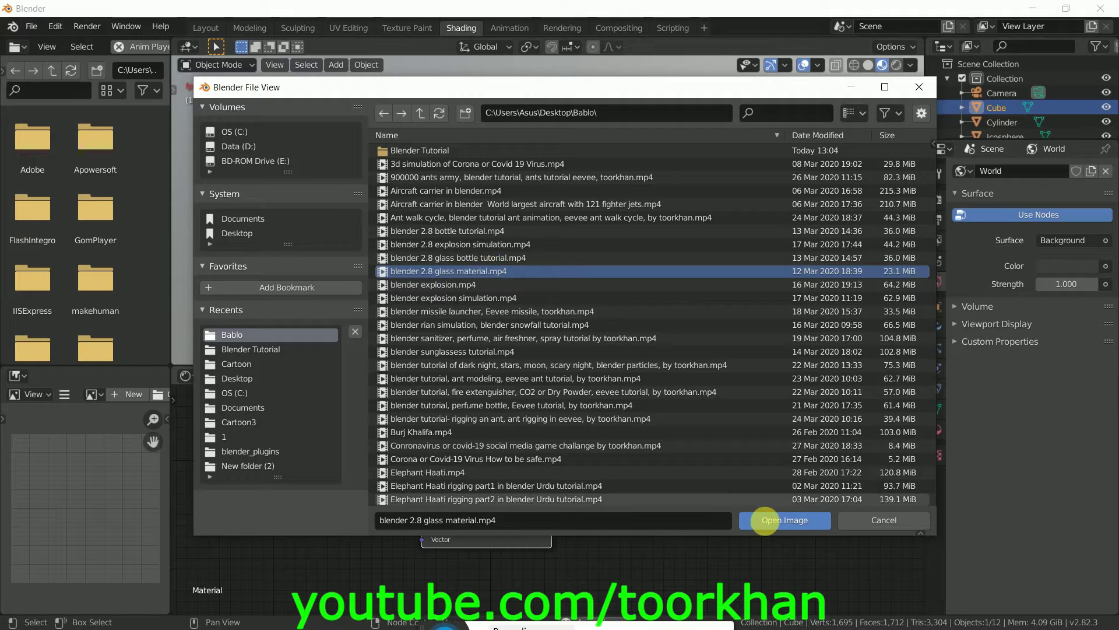
pyautogui.click(768, 523)
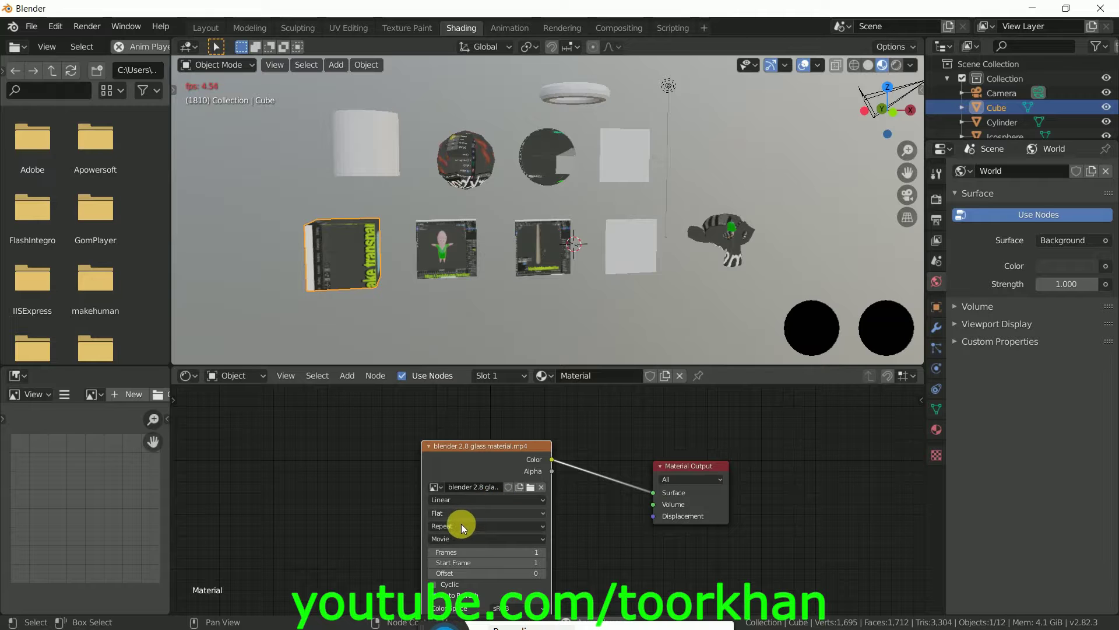
# - Set the cube's video texture to 2500 frames
pyautogui.click(534, 552)
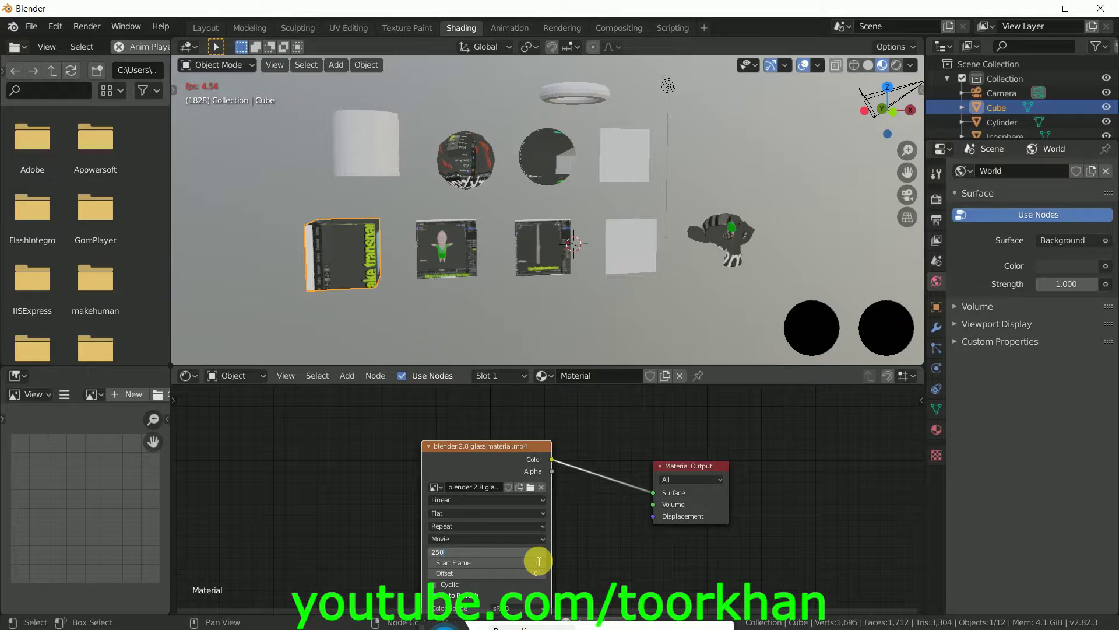
pyautogui.write('2500')
pyautogui.press('Return')
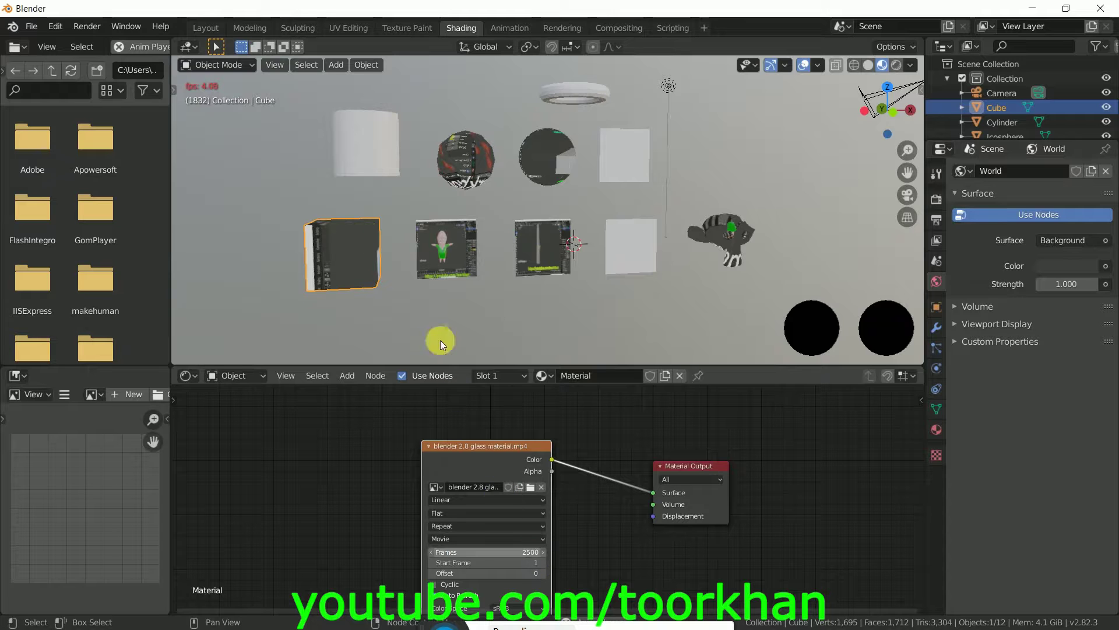
# - Replace the cylinder material's Principled BSDF with an Image Texture node, connecting its Color to the Material Output's Surface
pyautogui.click(369, 127)
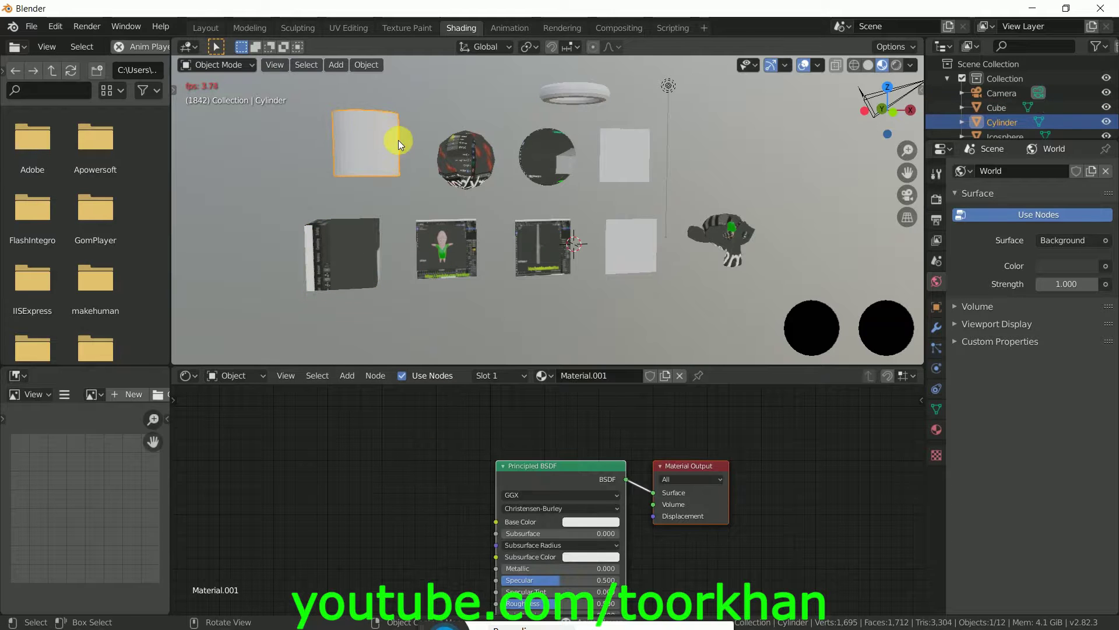
pyautogui.click(596, 464)
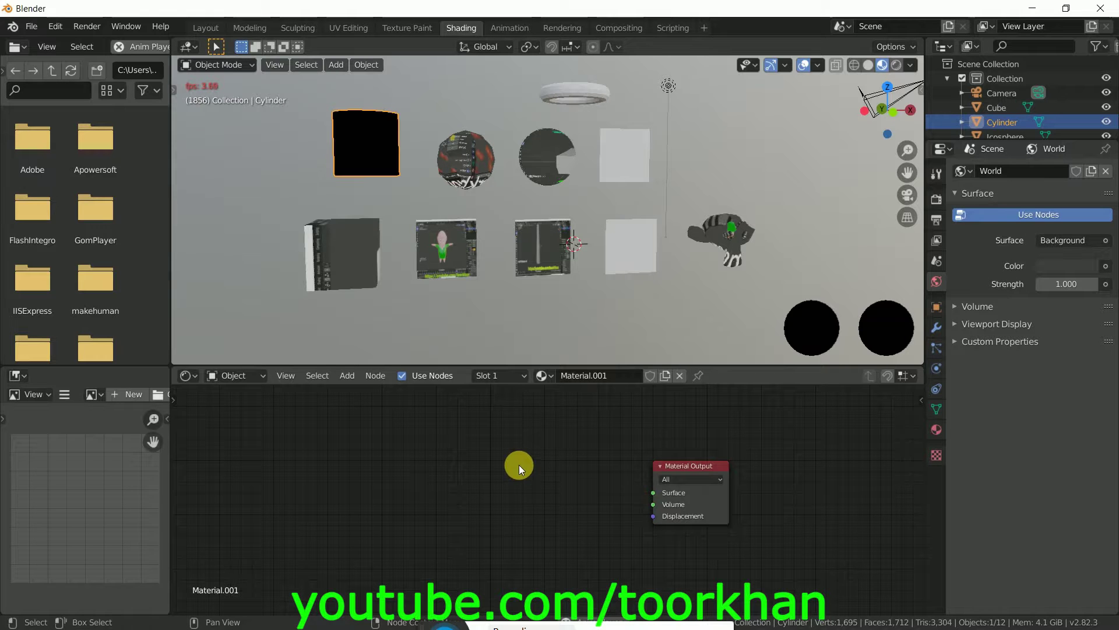
pyautogui.hotkey('shift', 'a')
pyautogui.moveTo(522, 465)
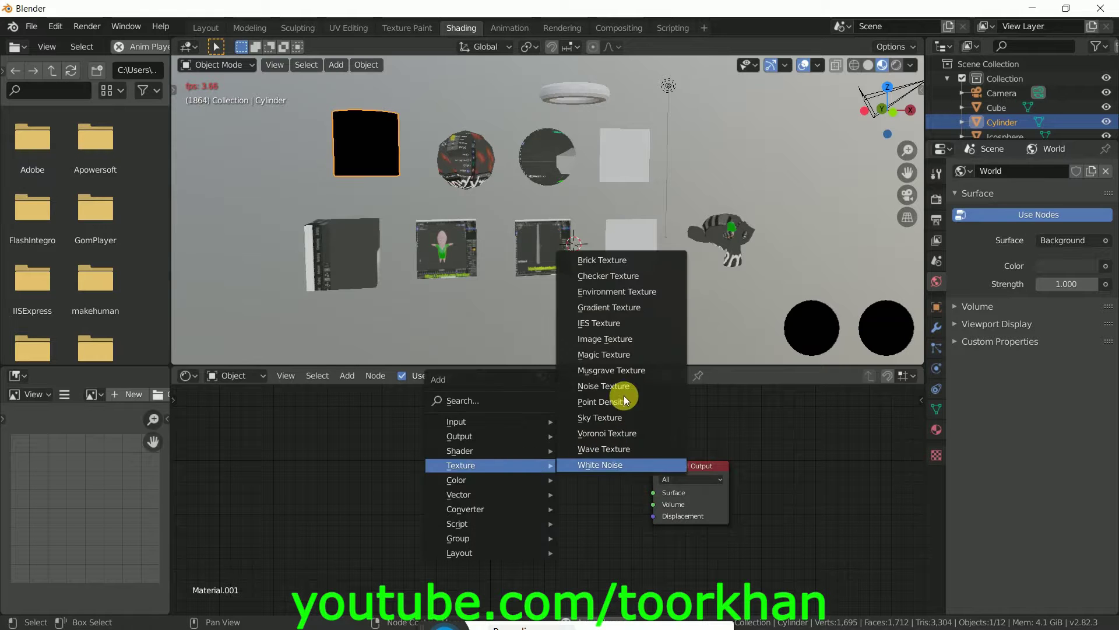
pyautogui.click(623, 341)
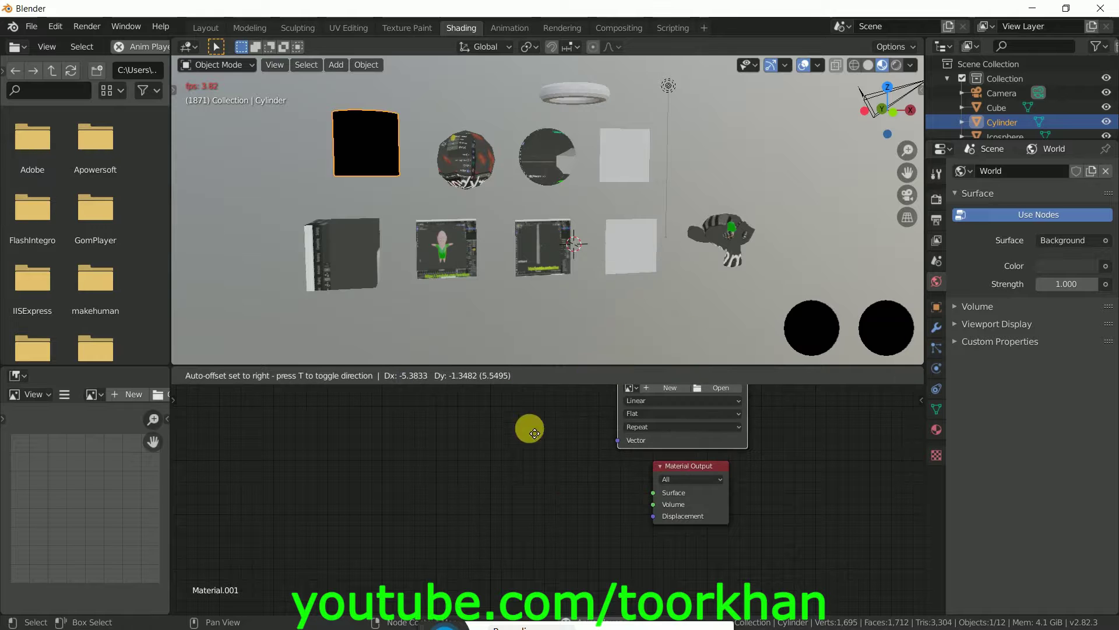
pyautogui.click(440, 467)
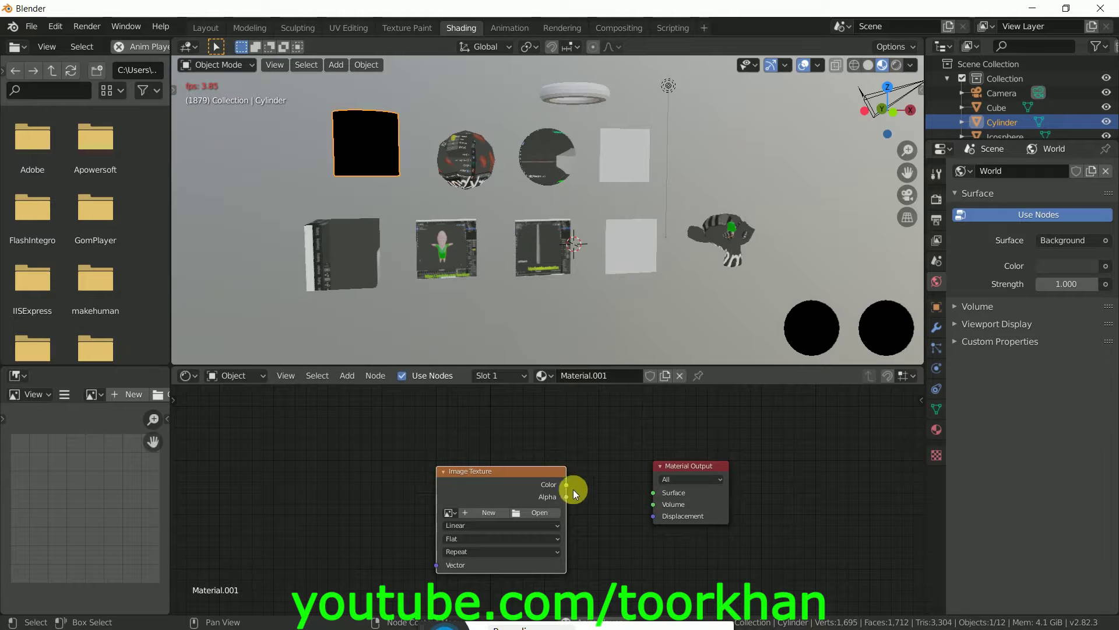
pyautogui.moveTo(566, 484); pyautogui.dragTo(653, 493)
# - Try to load a video from Desktop\Bablo into the cylinder's Image Texture node
pyautogui.click(529, 514)
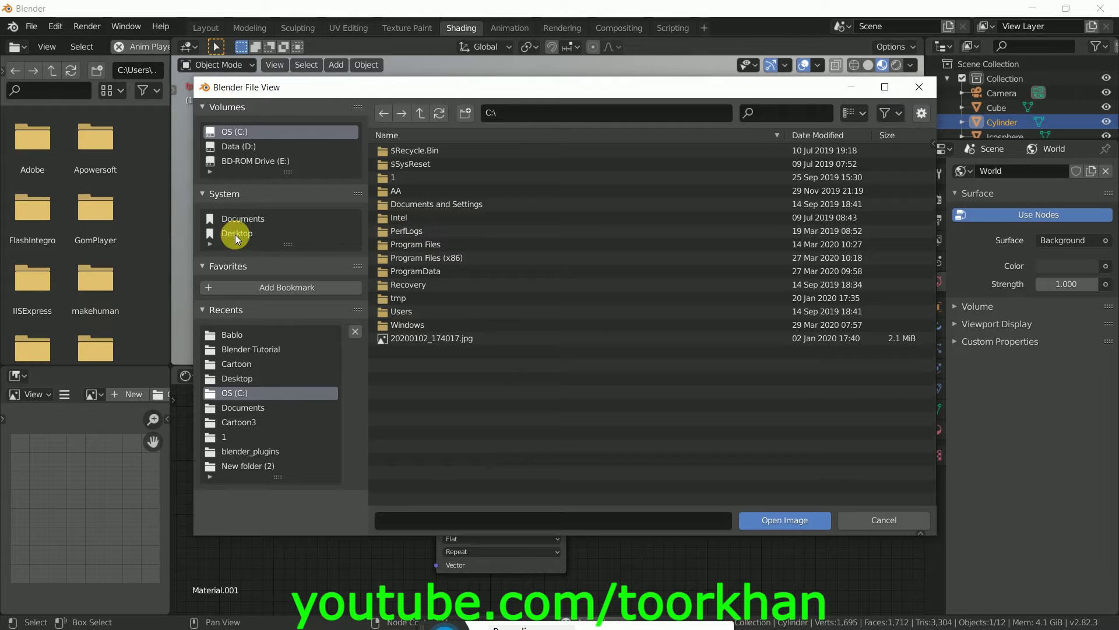
pyautogui.click(236, 234)
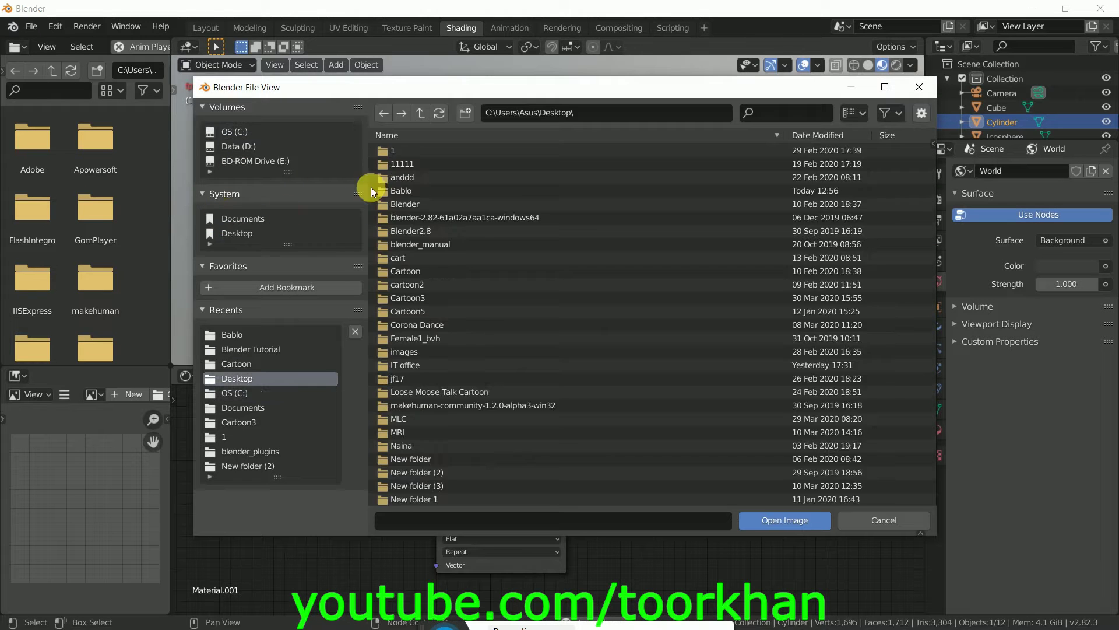
pyautogui.doubleClick(411, 190)
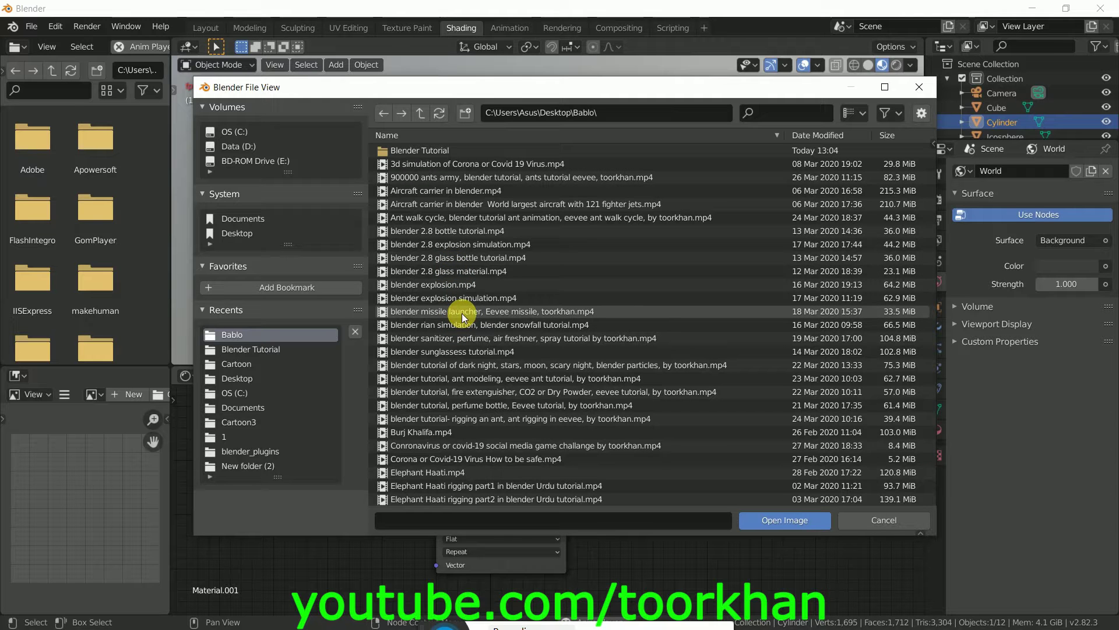
pyautogui.click(776, 519)
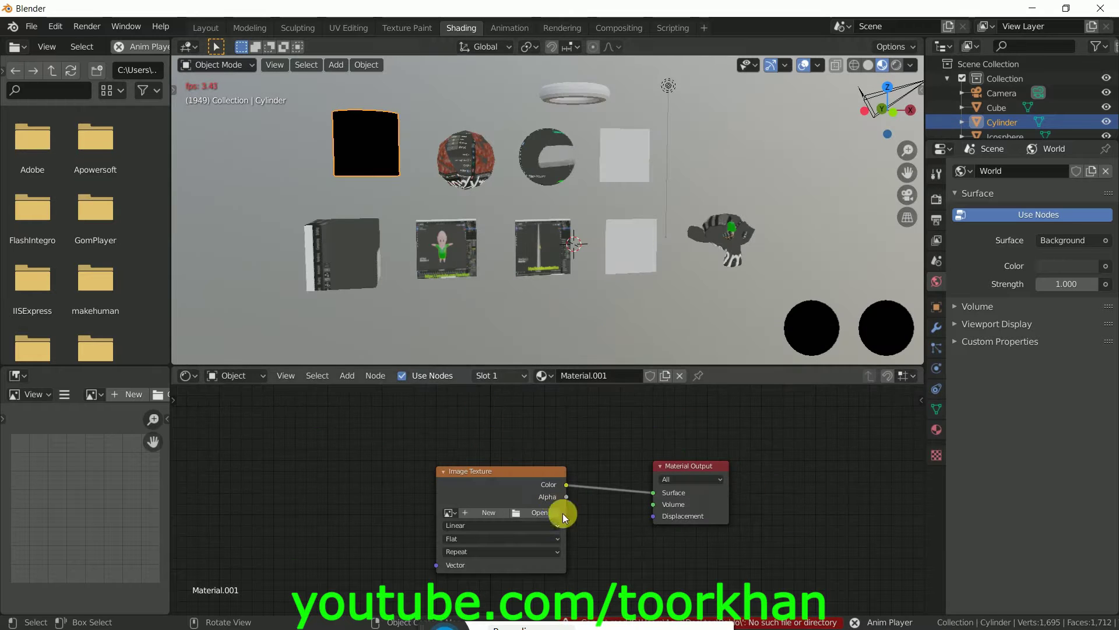
# - Load the "Ant walk cycle, blender tutorial ant animation" video from Desktop\Bablo into the cylinder's Image Texture node
pyautogui.click(539, 512)
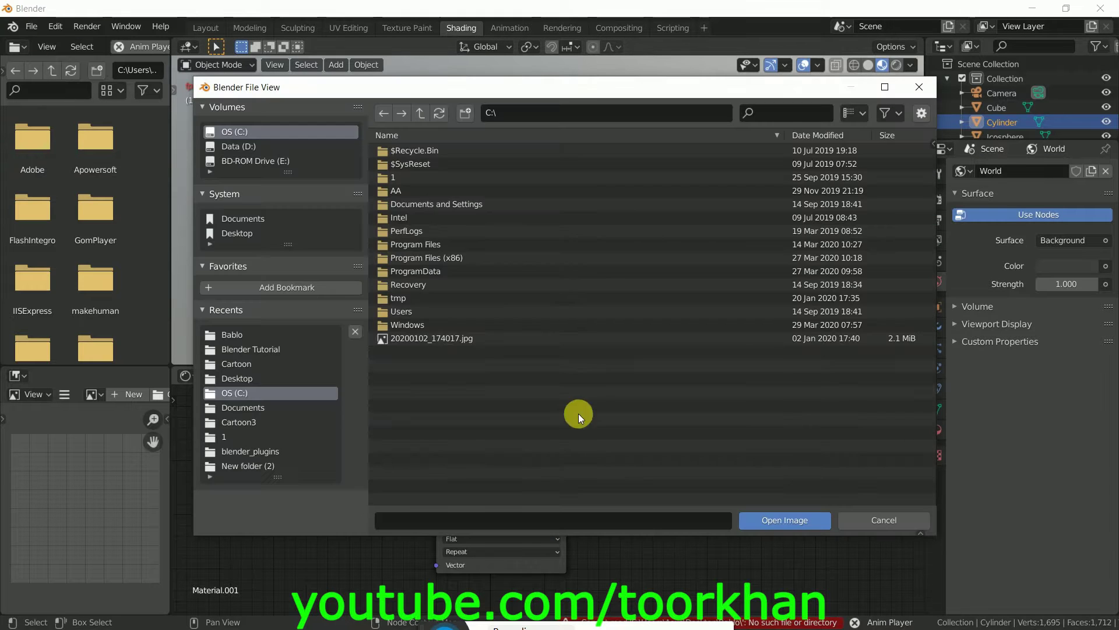
pyautogui.click(242, 234)
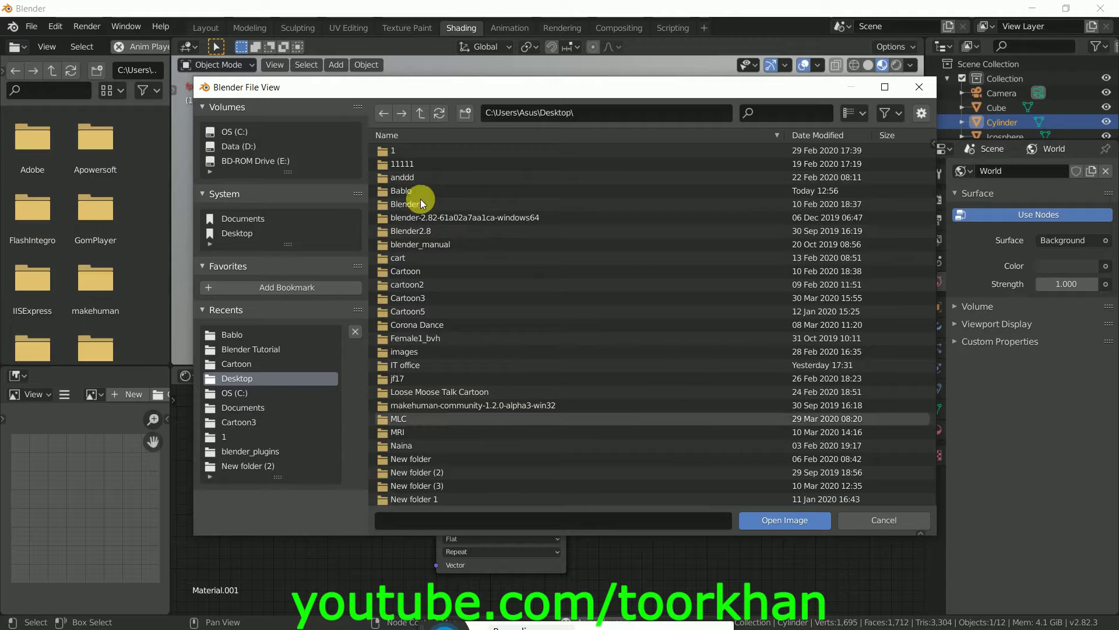
pyautogui.click(403, 190)
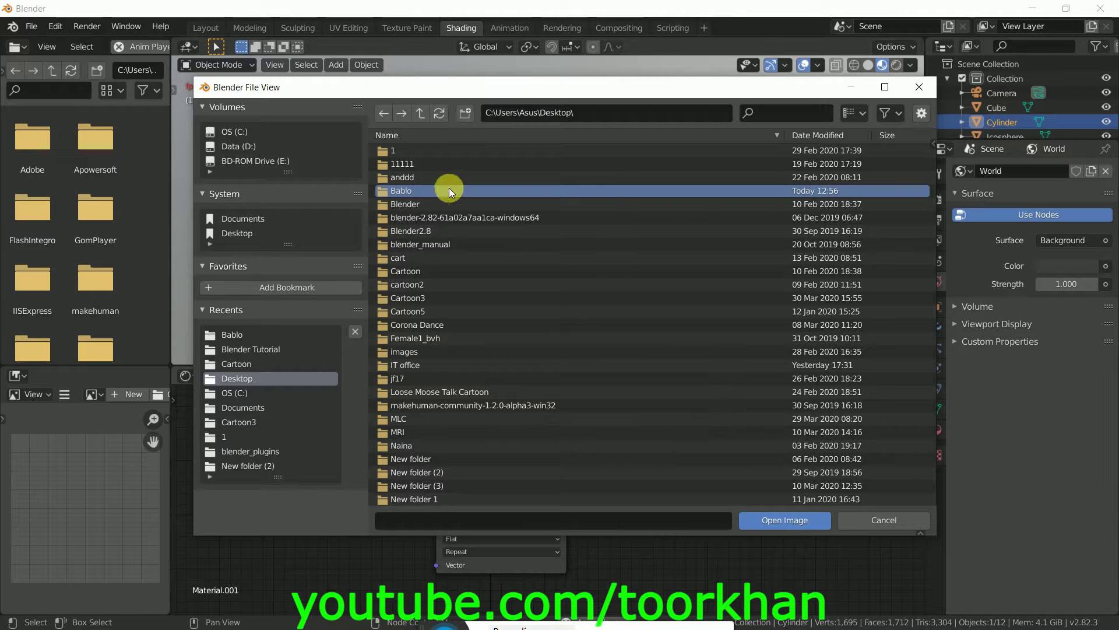
pyautogui.click(770, 520)
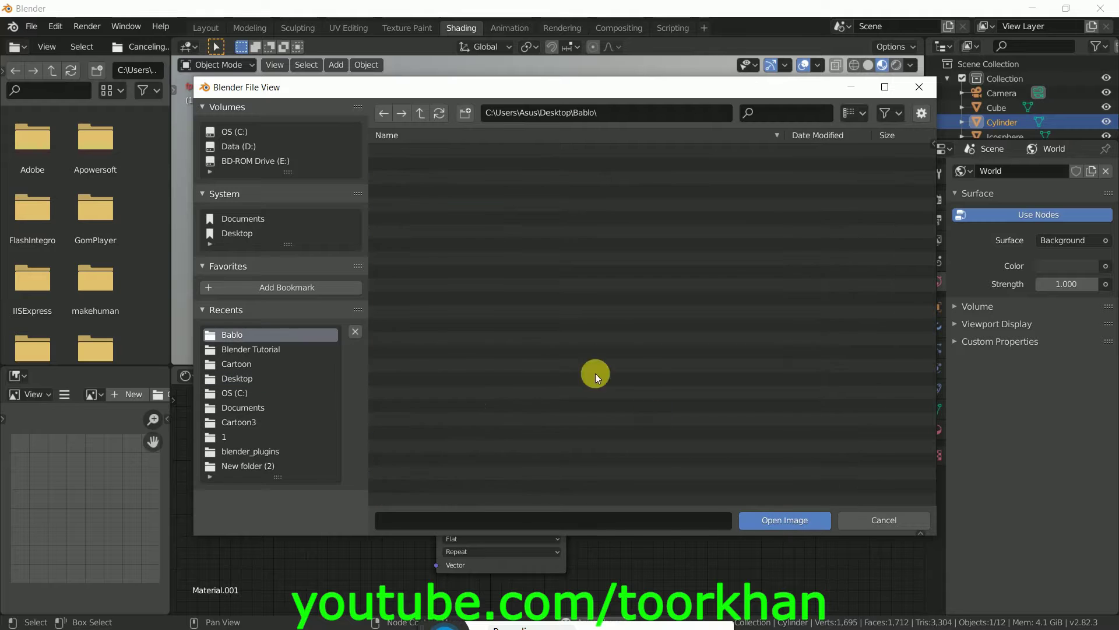
pyautogui.click(454, 218)
pyautogui.click(767, 519)
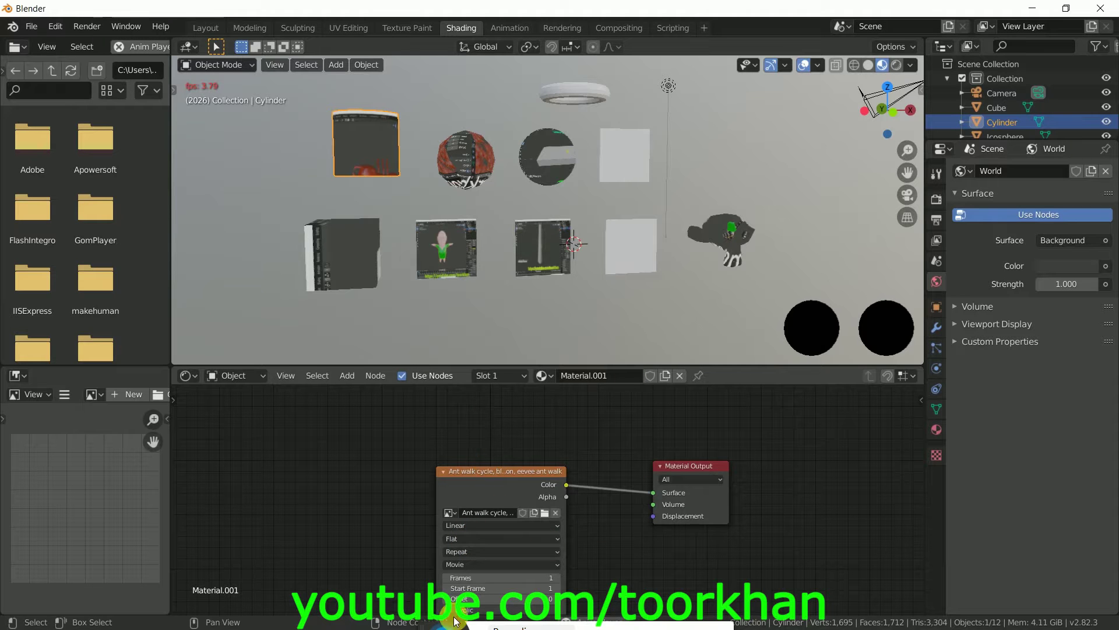
# - Move the cylinder's video texture node up, enable Auto Refresh and set it to 2500 frames
pyautogui.moveTo(479, 491); pyautogui.dragTo(477, 453)
pyautogui.click(446, 582)
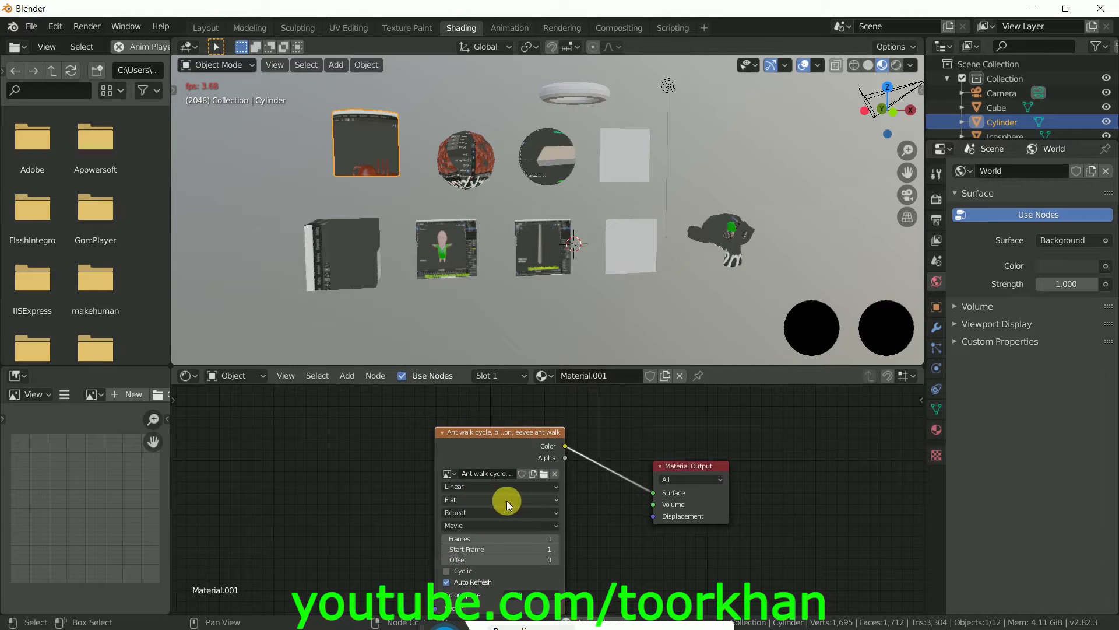
pyautogui.click(526, 542)
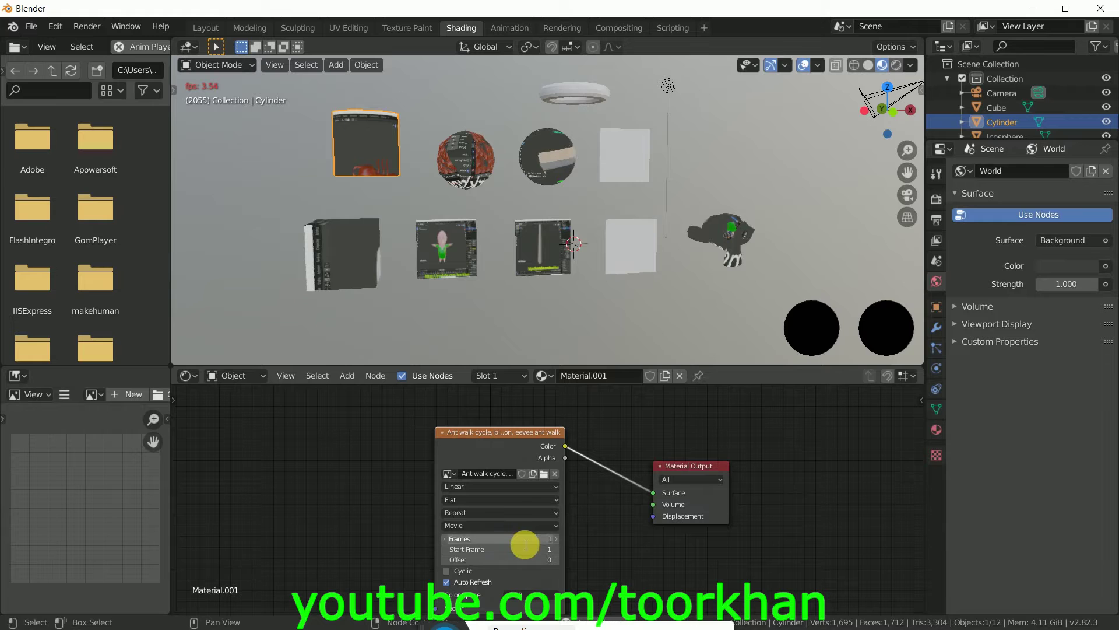
pyautogui.write('2500')
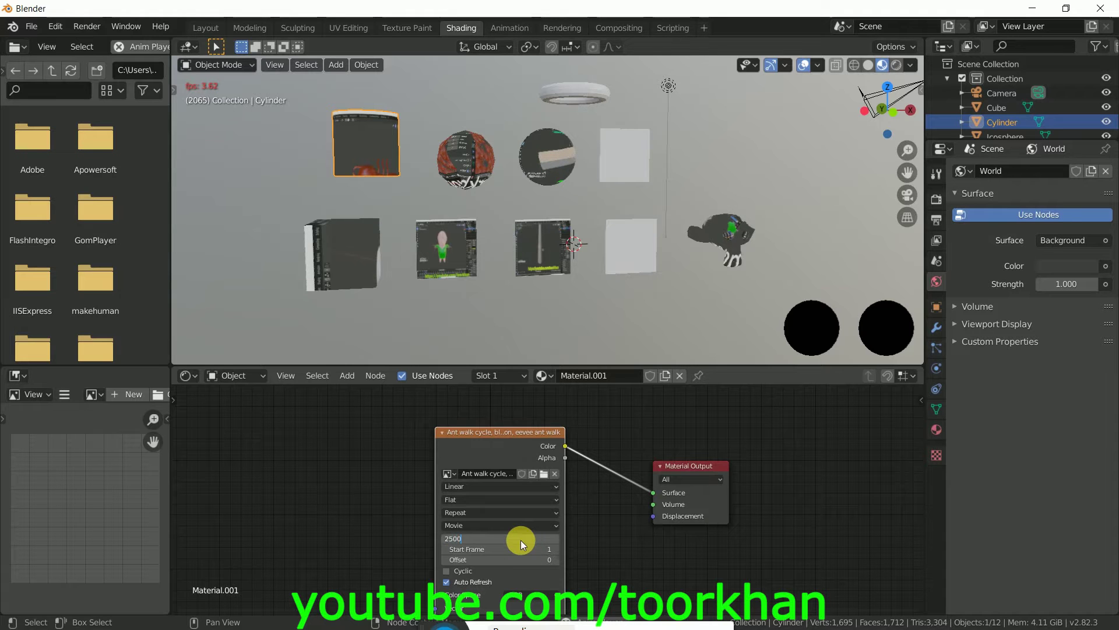
pyautogui.press('Return')
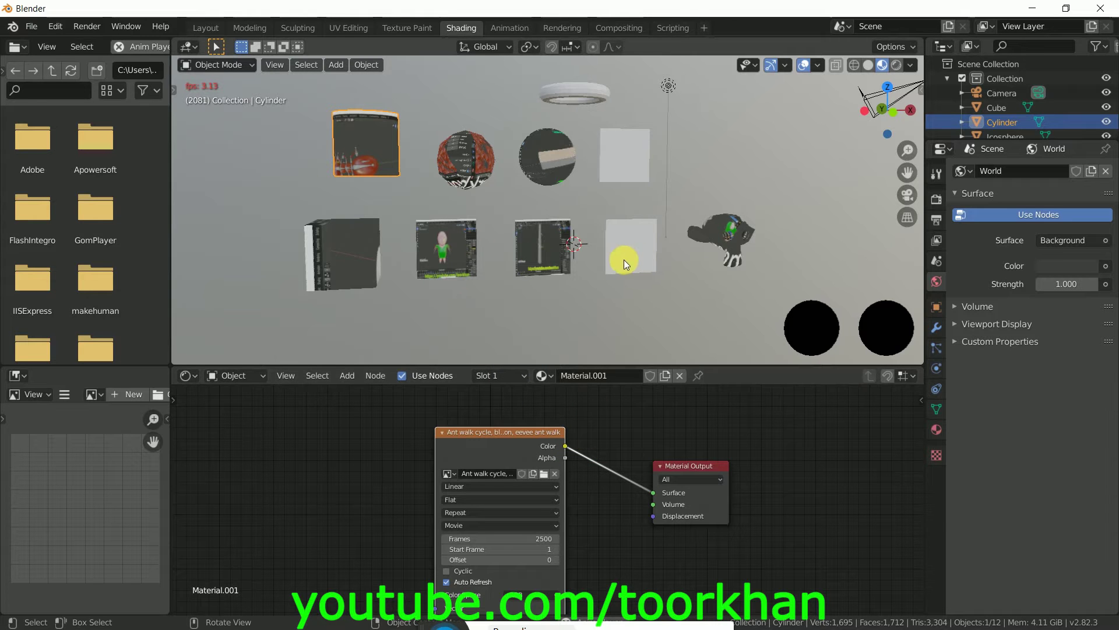
# - Inspect the video textures playing on the scene's objects from several angles
pyautogui.keyDown('shift'); pyautogui.moveTo(581, 253); pyautogui.dragTo(639, 269, button='middle'); pyautogui.keyUp('shift')
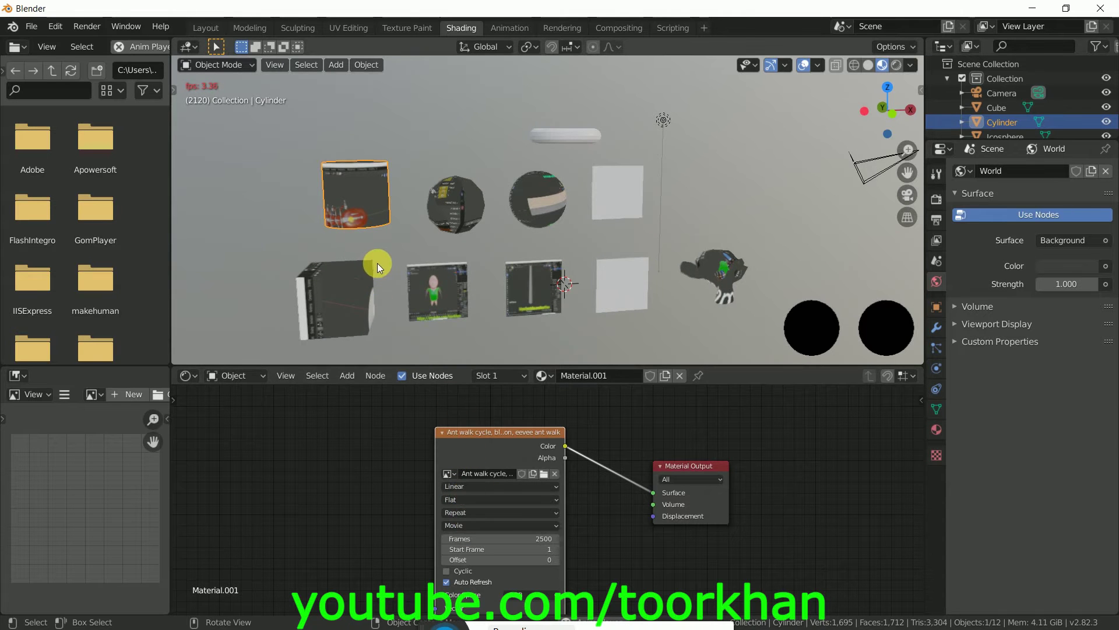
pyautogui.scroll(4, 376, 259)
pyautogui.scroll(-4, 380, 247)
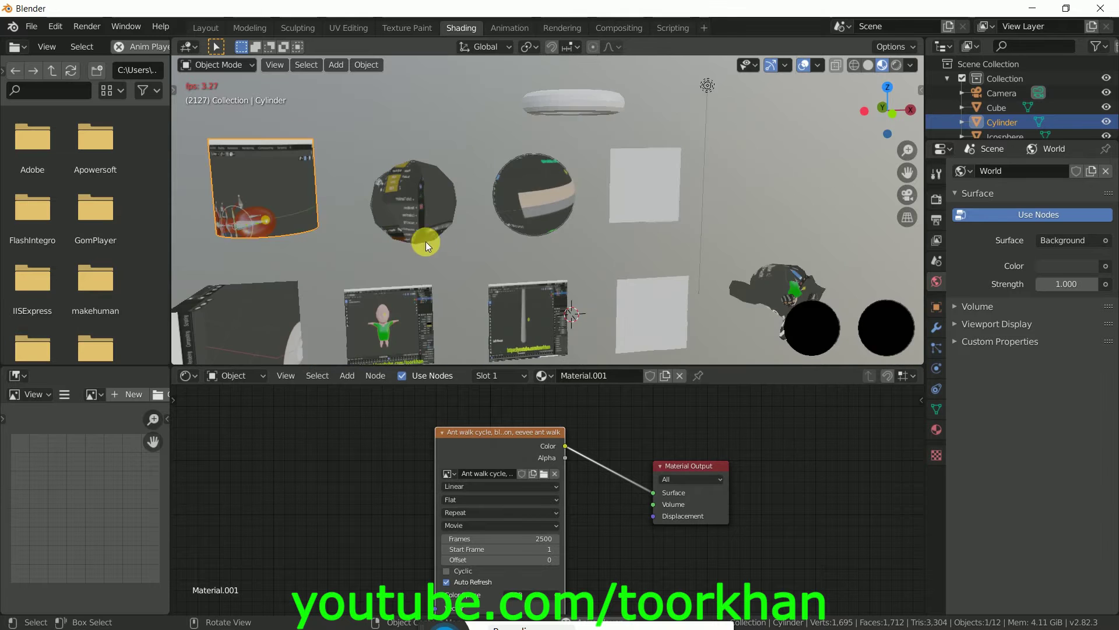
pyautogui.moveTo(457, 300)
pyautogui.mouseDown(button='middle')
pyautogui.moveTo(458, 372)
pyautogui.moveTo(546, 96)
pyautogui.moveTo(554, 139)
pyautogui.moveTo(577, 138)
pyautogui.moveTo(525, 320)
pyautogui.moveTo(475, 294)
pyautogui.mouseUp(button='middle')
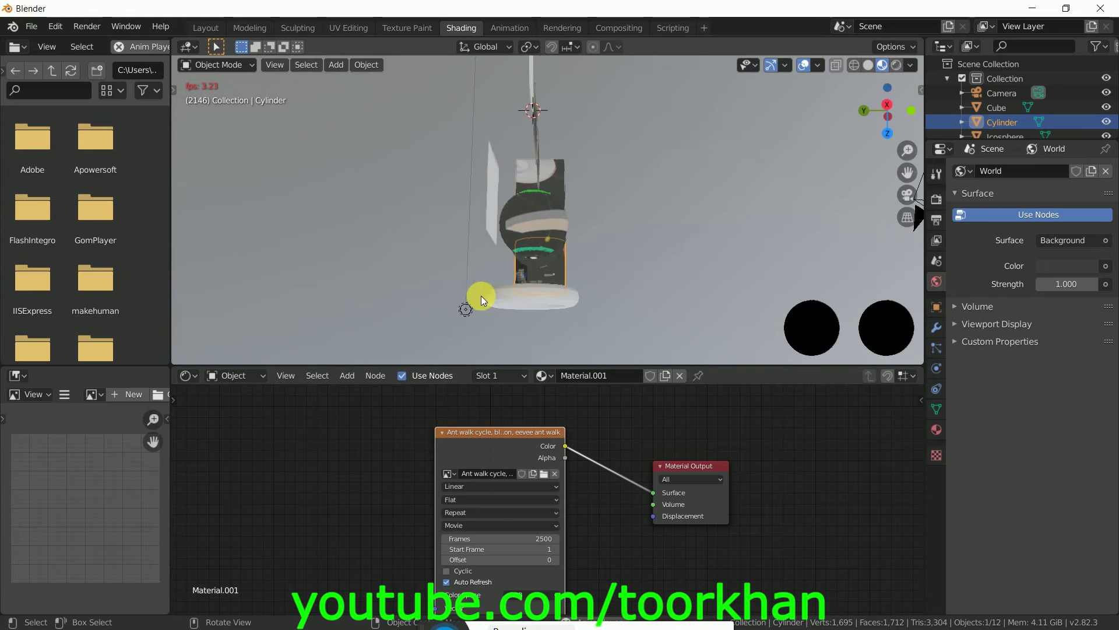
pyautogui.moveTo(555, 267); pyautogui.dragTo(349, 236, button='middle')
pyautogui.moveTo(462, 323); pyautogui.dragTo(462, 322, button='middle')
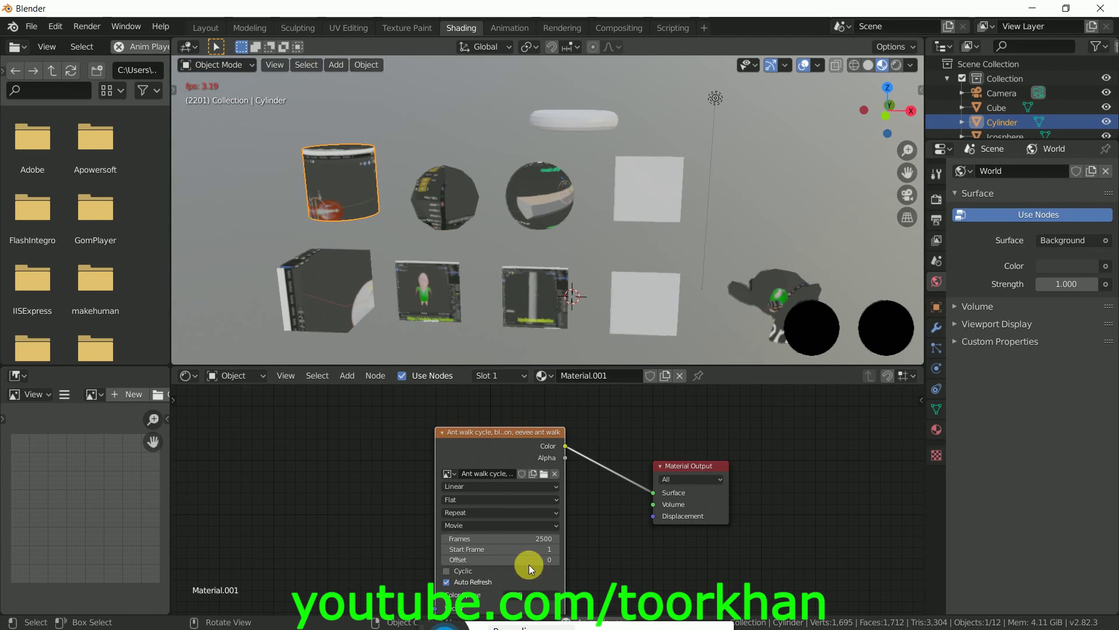